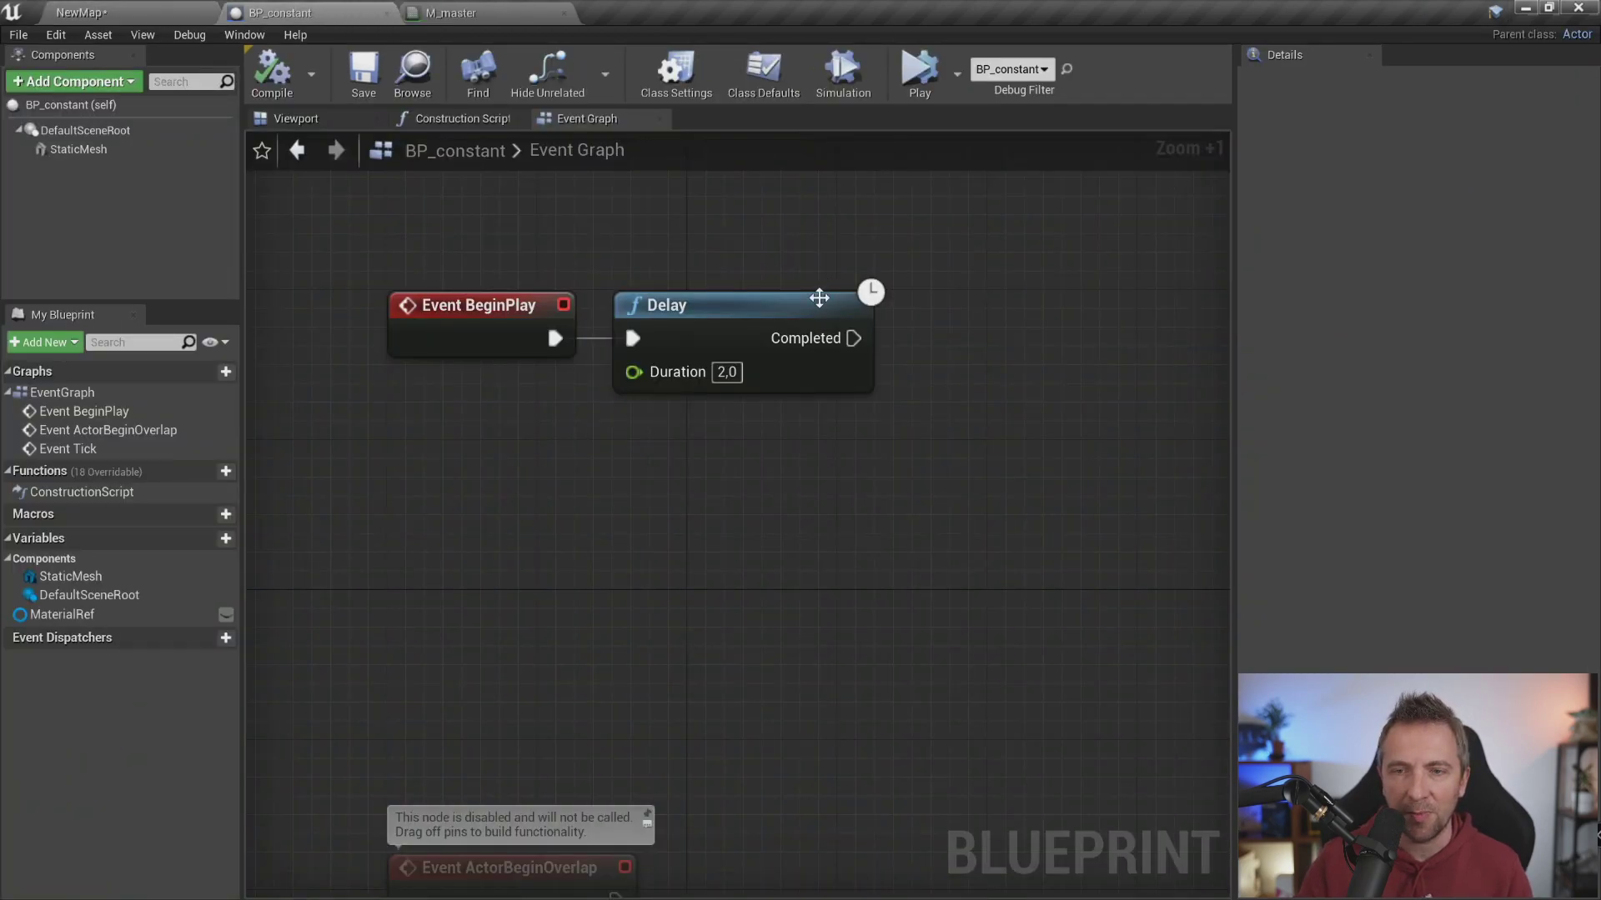
# Add a Timeline node wired from the Delay node's Completed output
pyautogui.moveTo(818, 298); pyautogui.dragTo(720, 340, button='right')
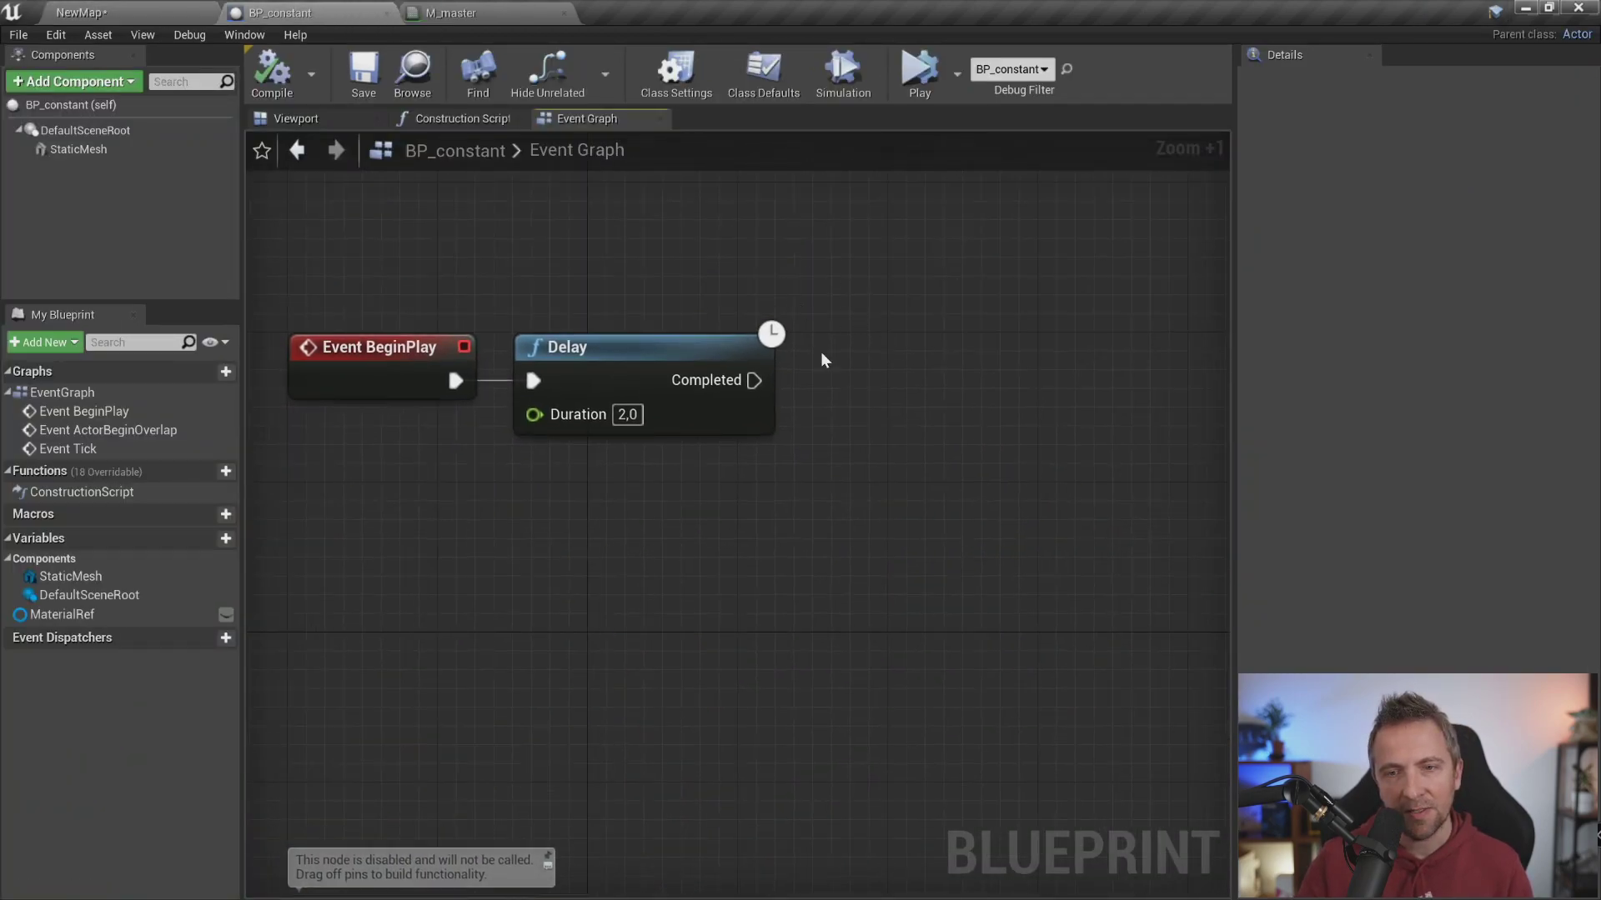
pyautogui.moveTo(907, 368); pyautogui.dragTo(1136, 617)
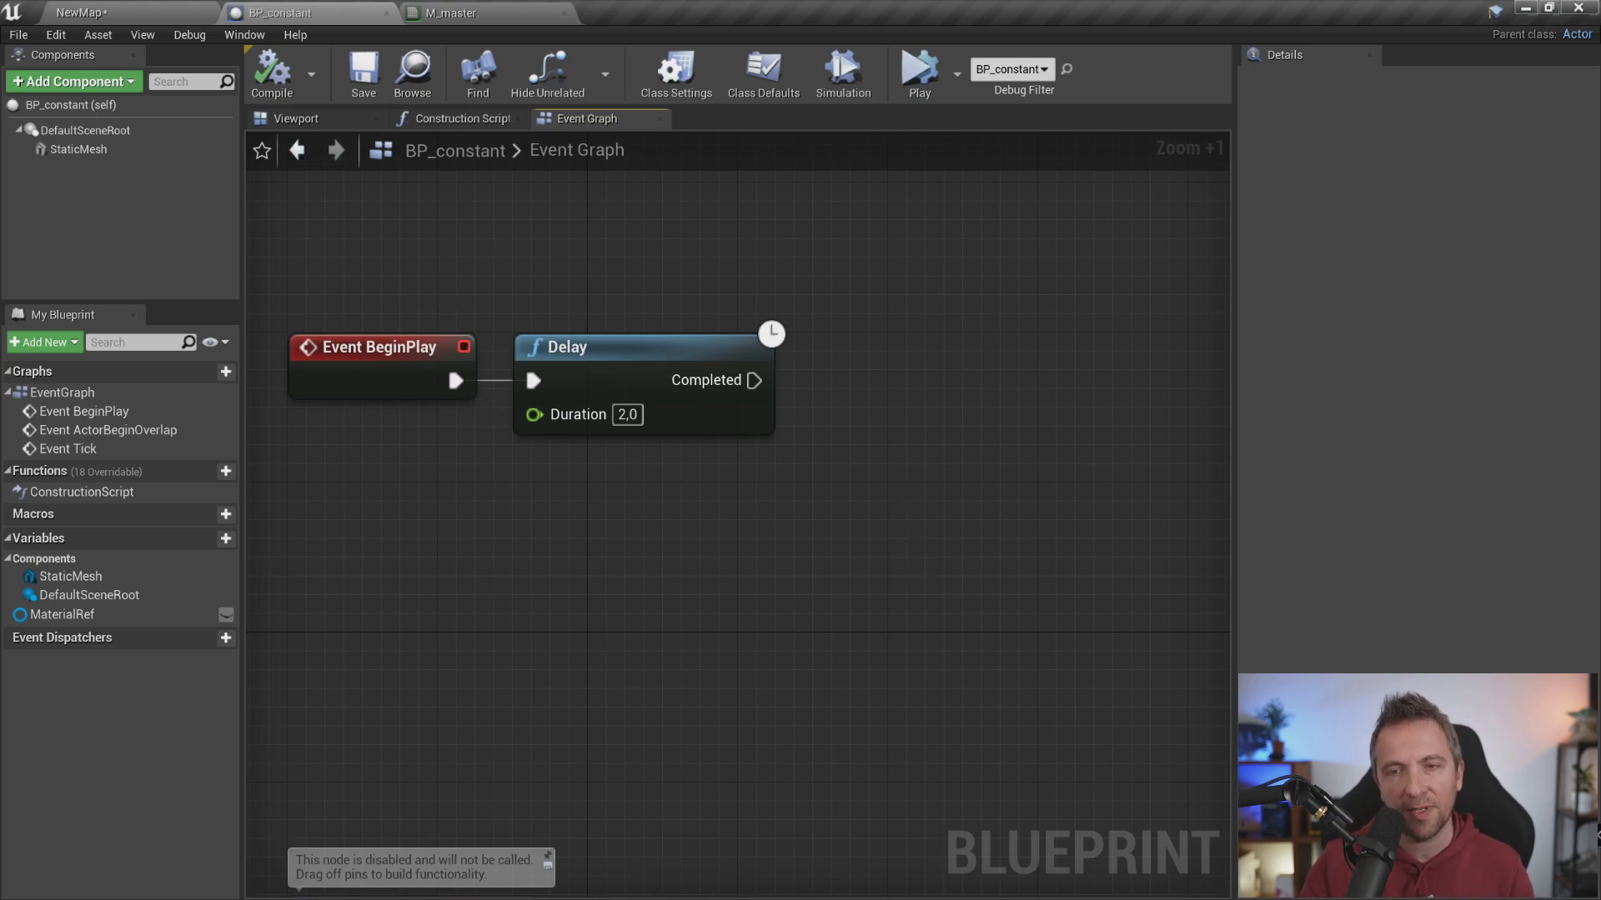
pyautogui.moveTo(892, 483); pyautogui.dragTo(712, 457, button='right')
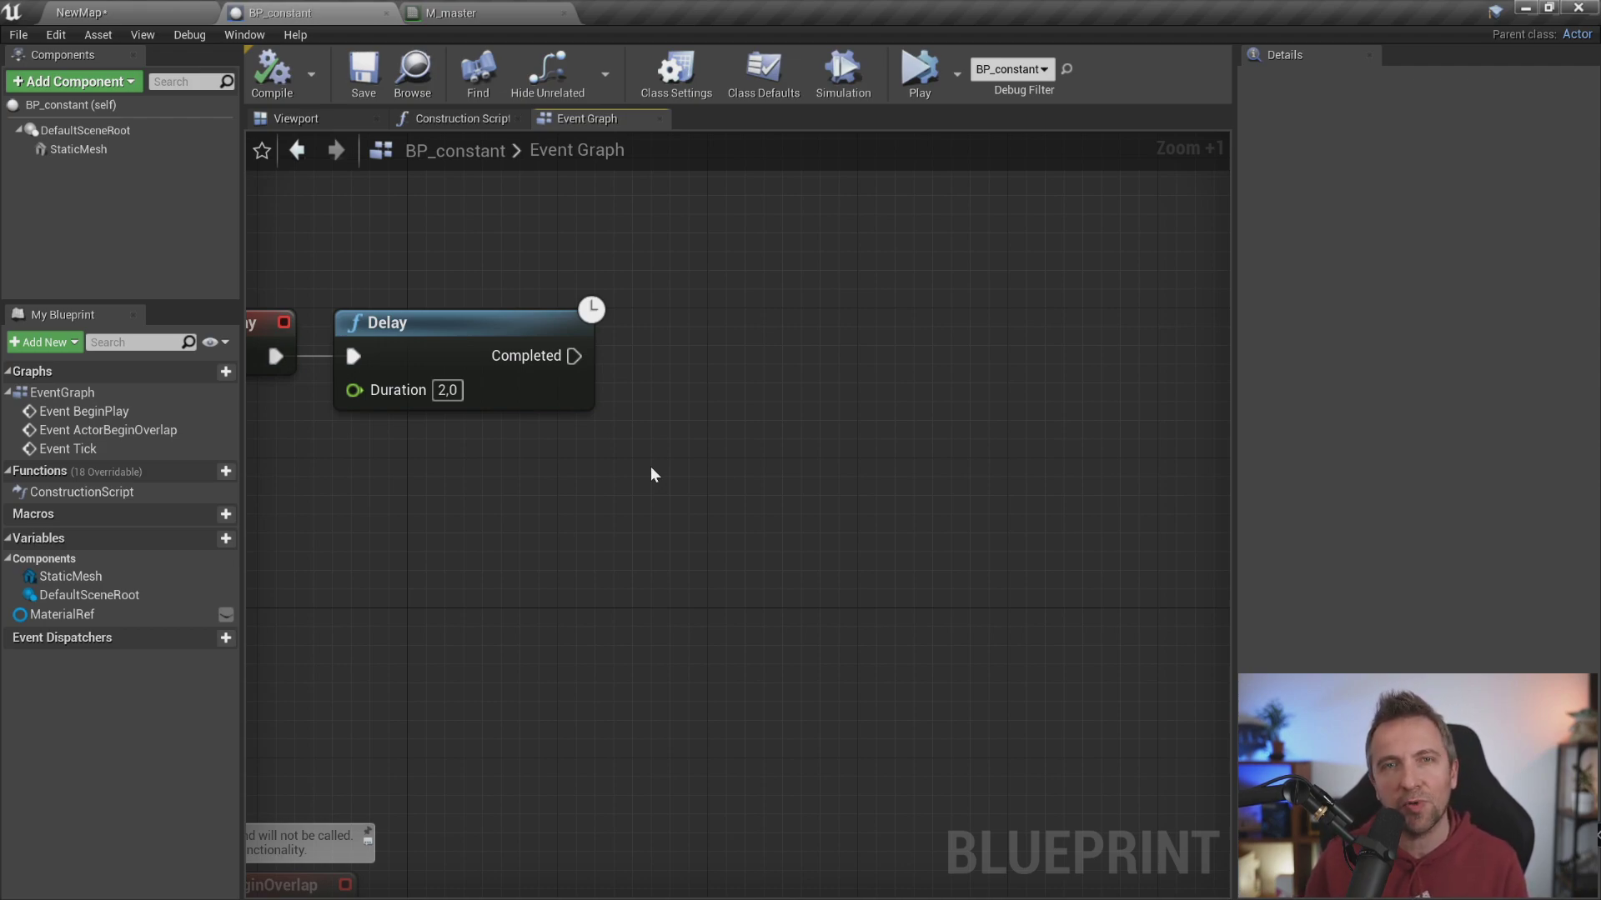
pyautogui.moveTo(574, 356); pyautogui.dragTo(722, 374)
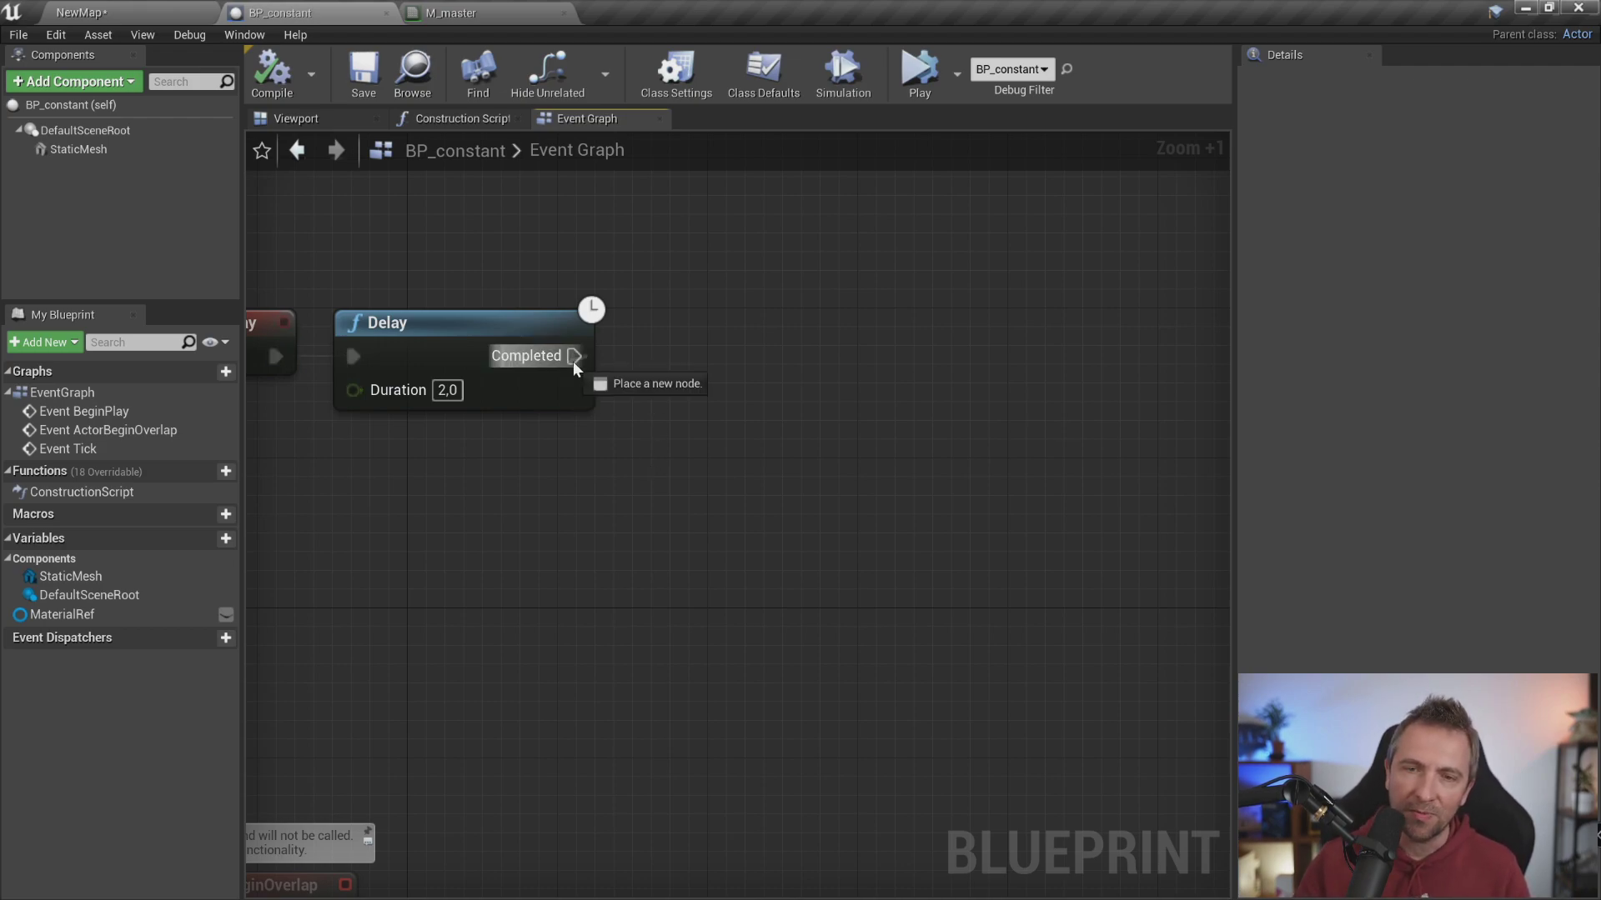
pyautogui.write('timel')
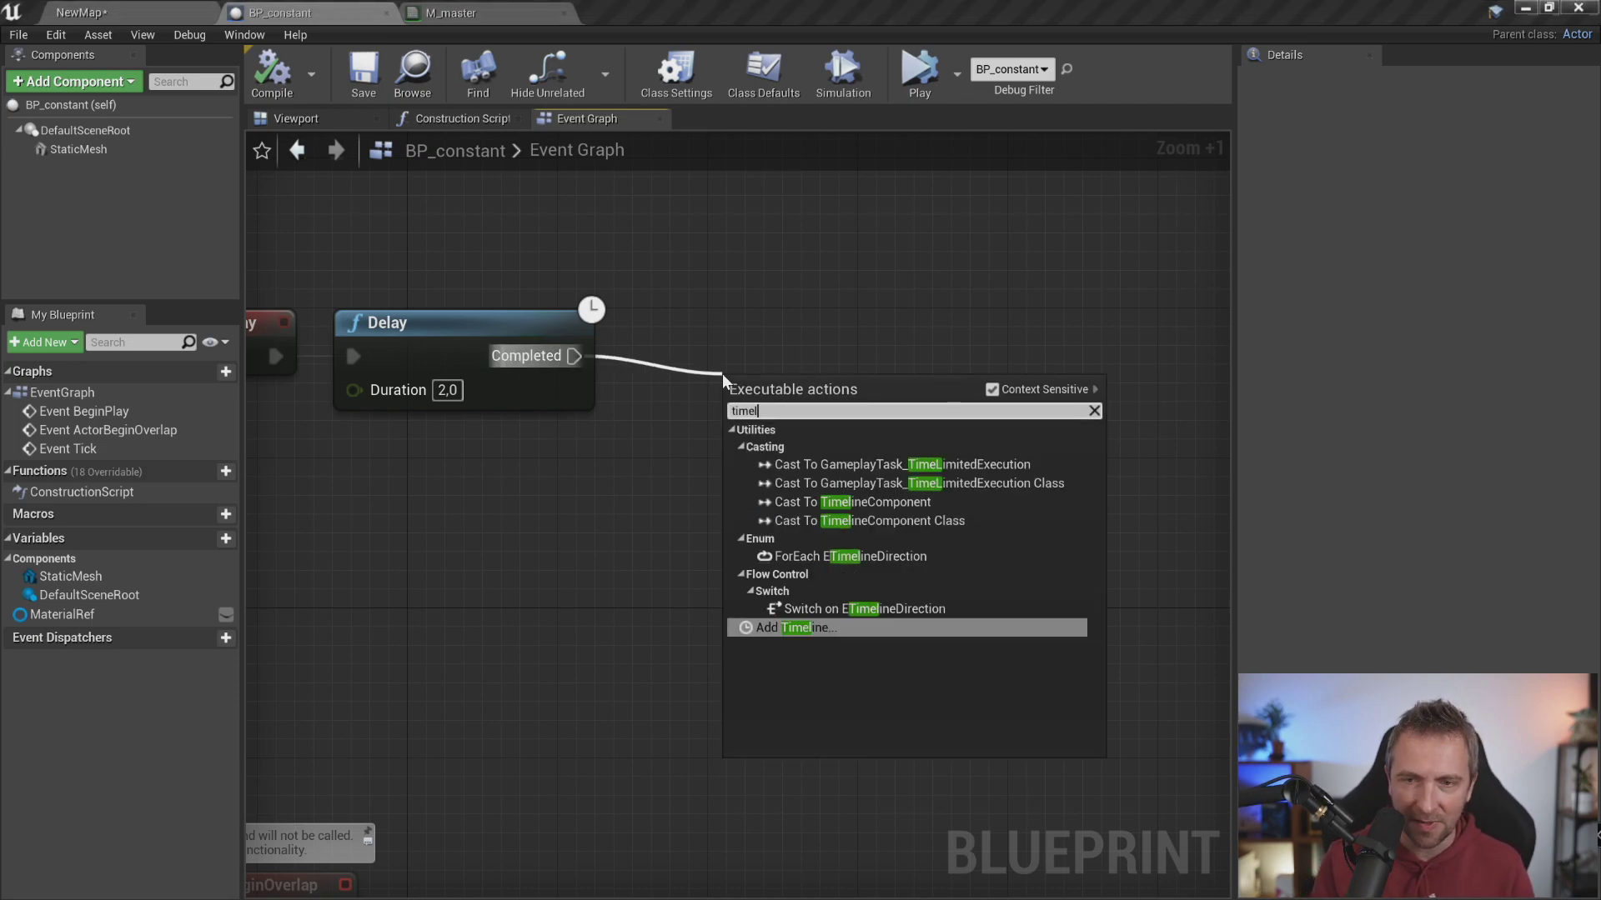
pyautogui.write('in')
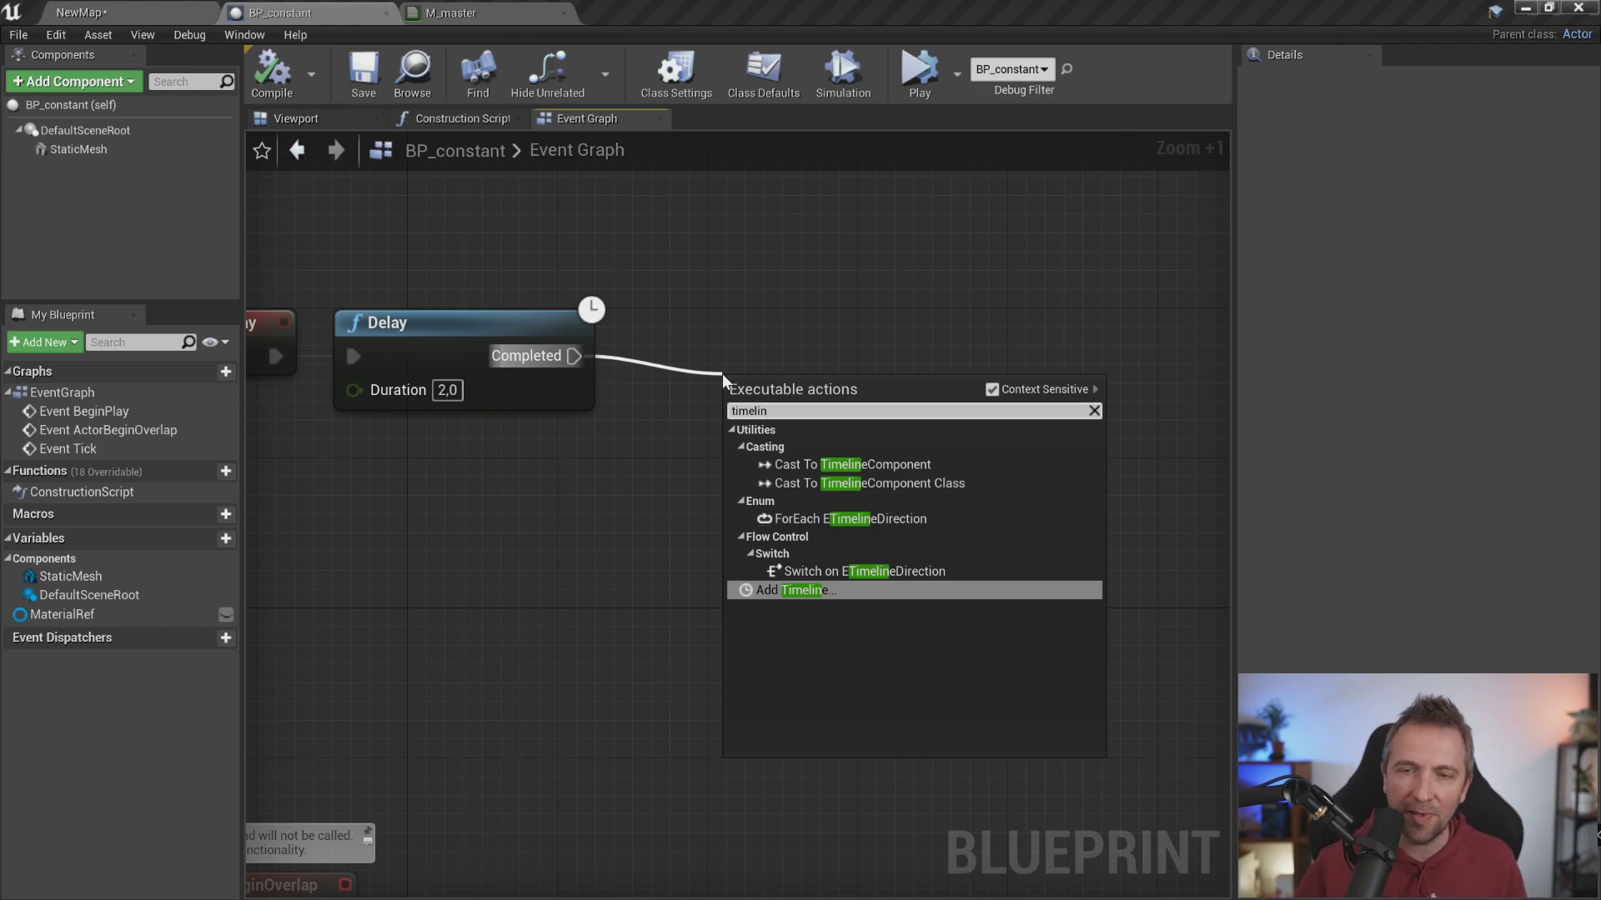
pyautogui.click(862, 589)
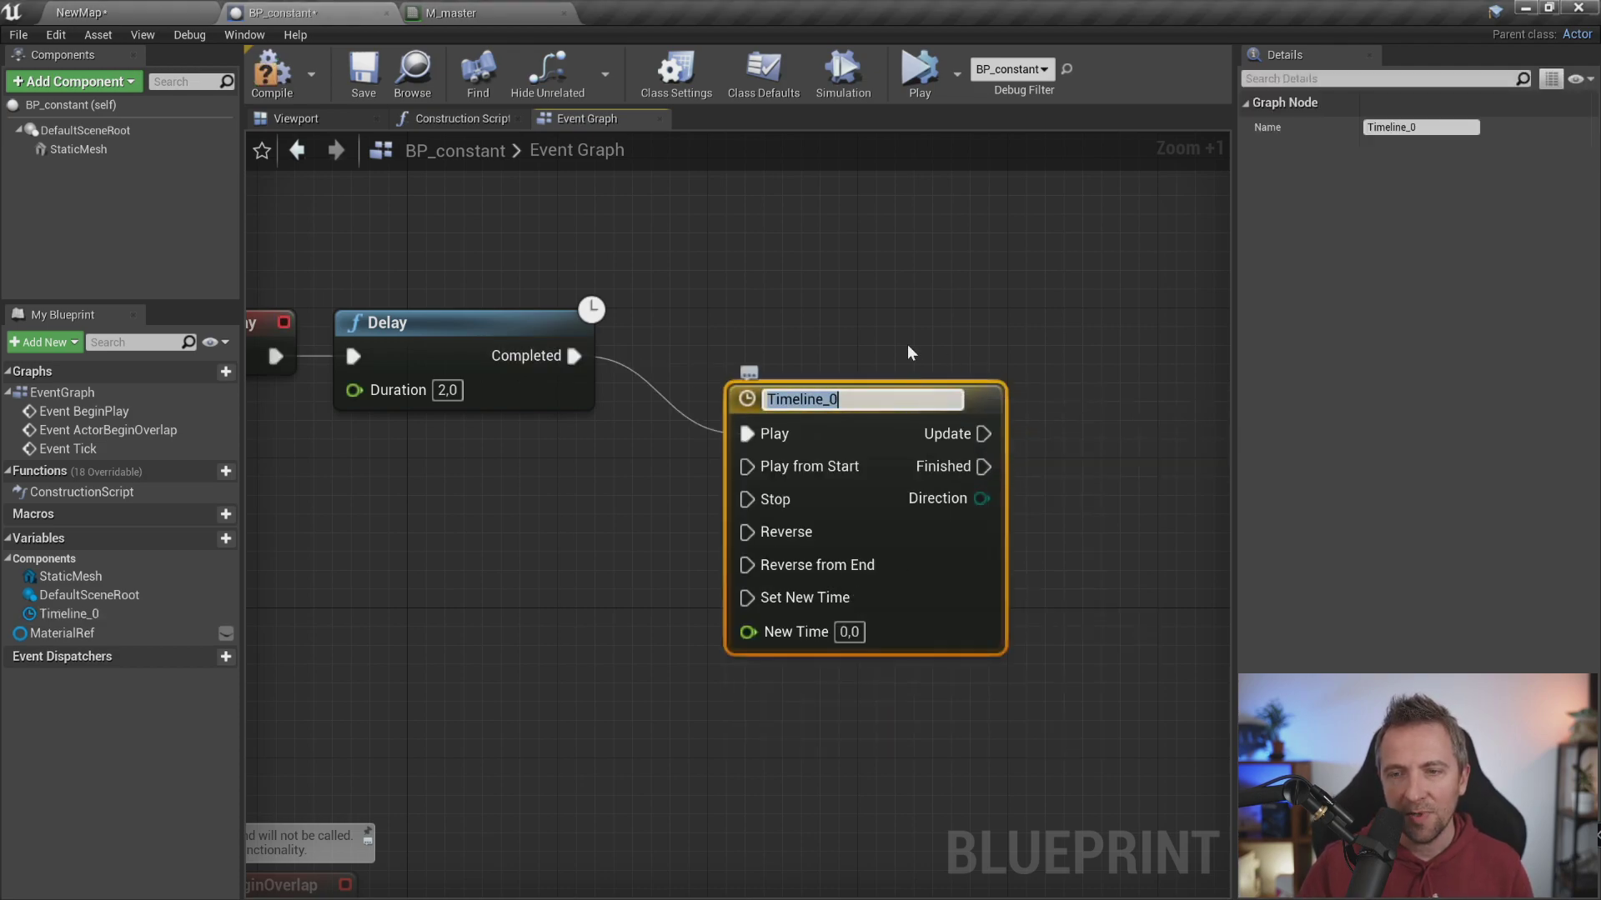
# Move Timeline_0 up beside the Delay node and center it in the graph
pyautogui.click(863, 405)
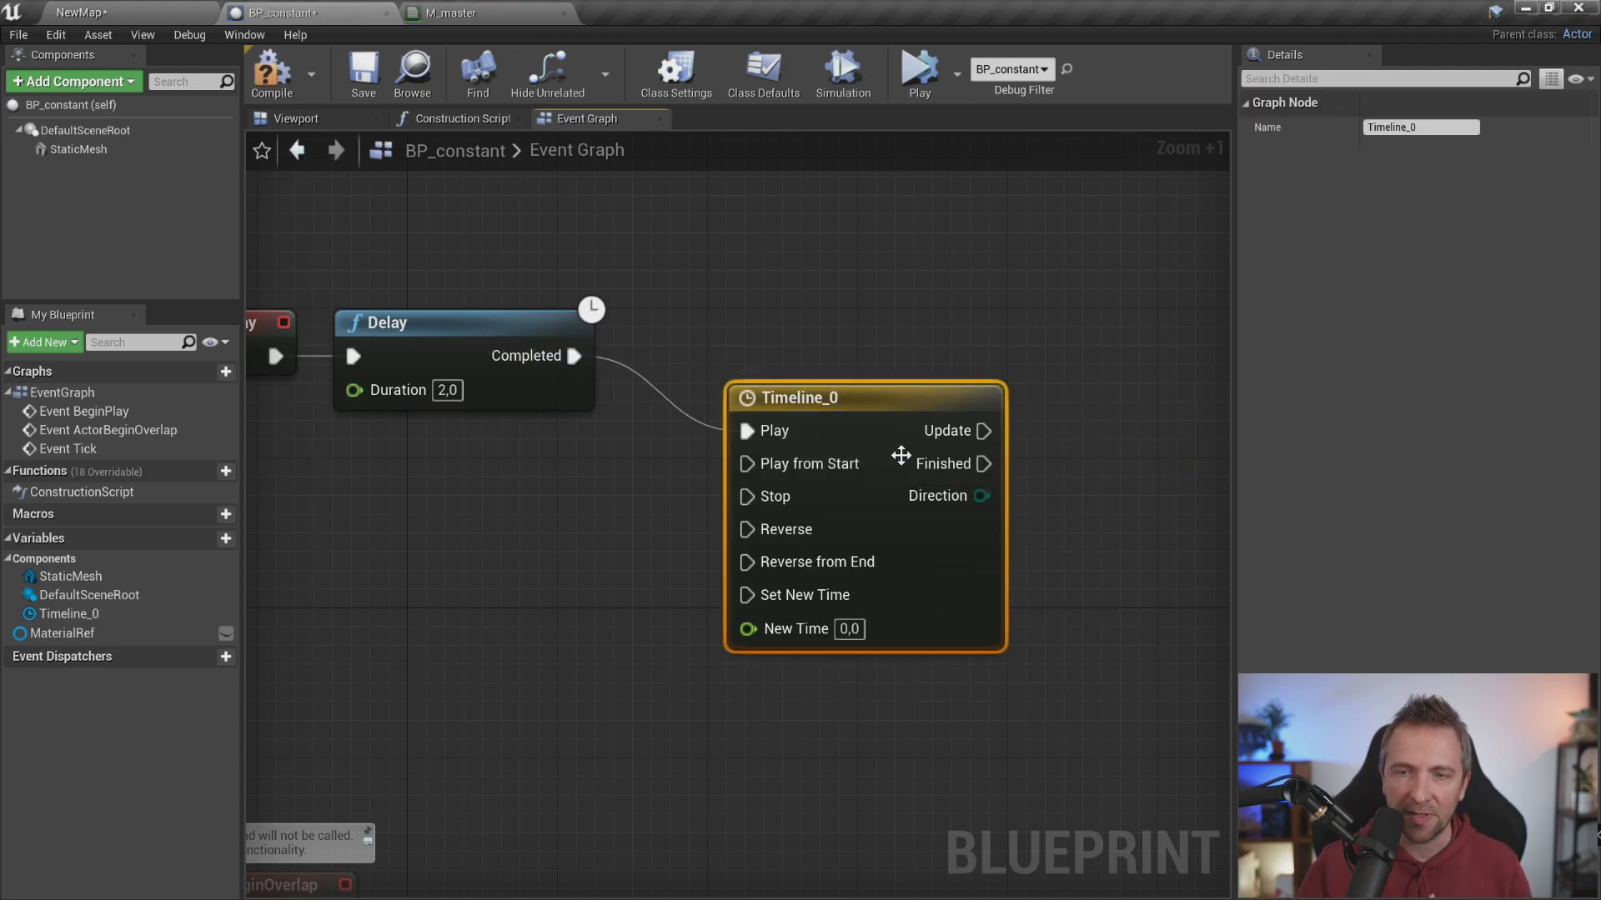
pyautogui.moveTo(863, 397); pyautogui.dragTo(788, 321)
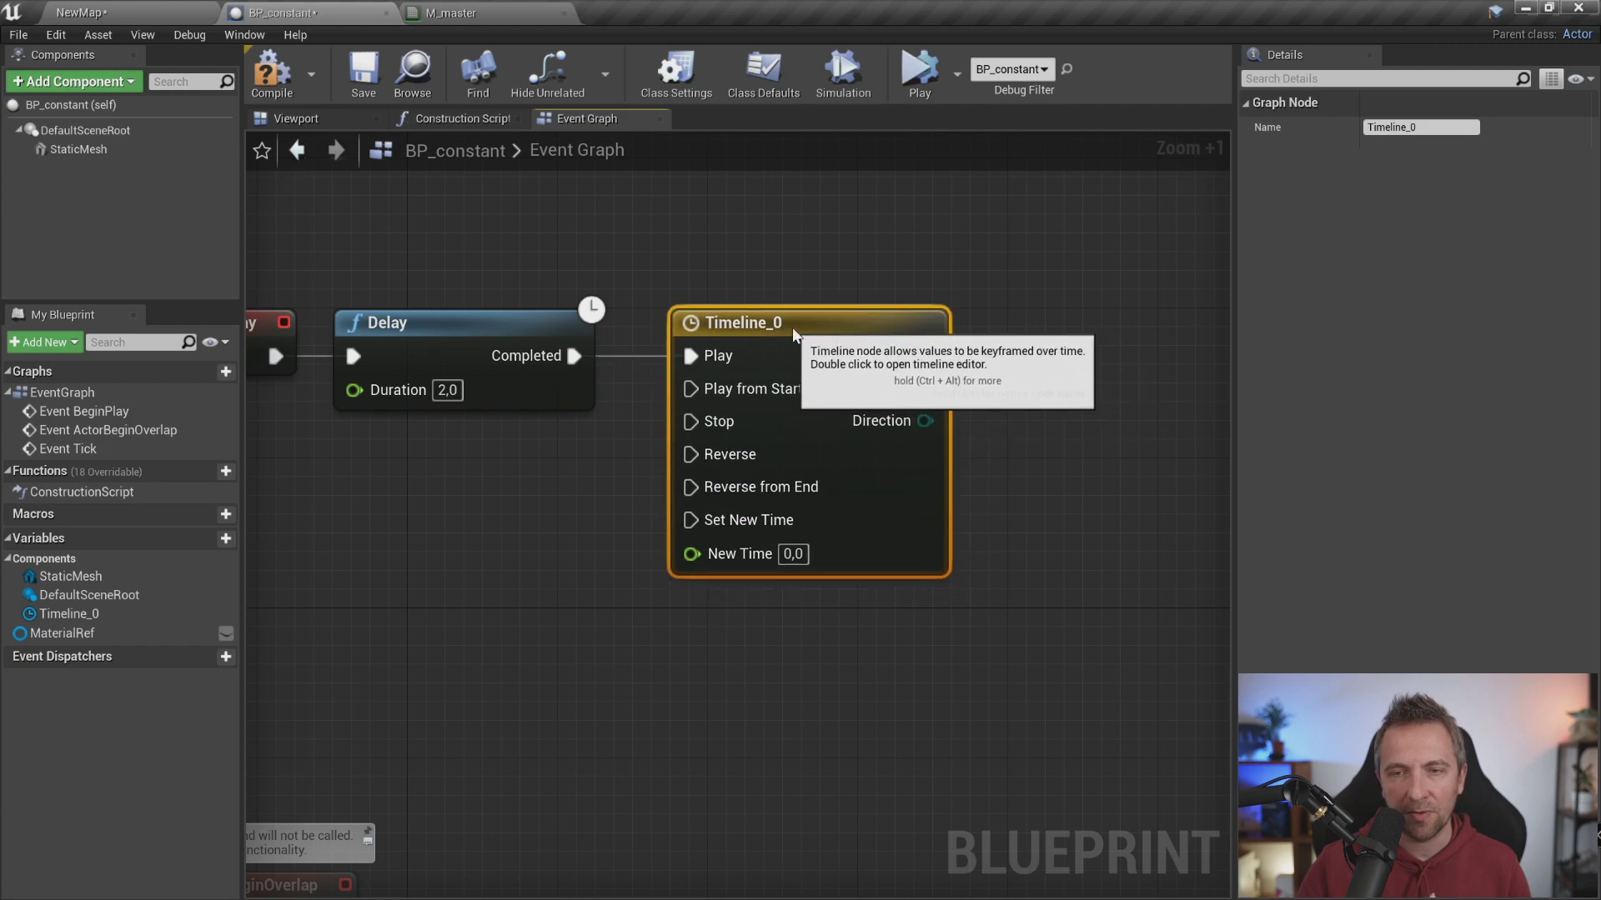
pyautogui.moveTo(1057, 465); pyautogui.dragTo(953, 470, button='right')
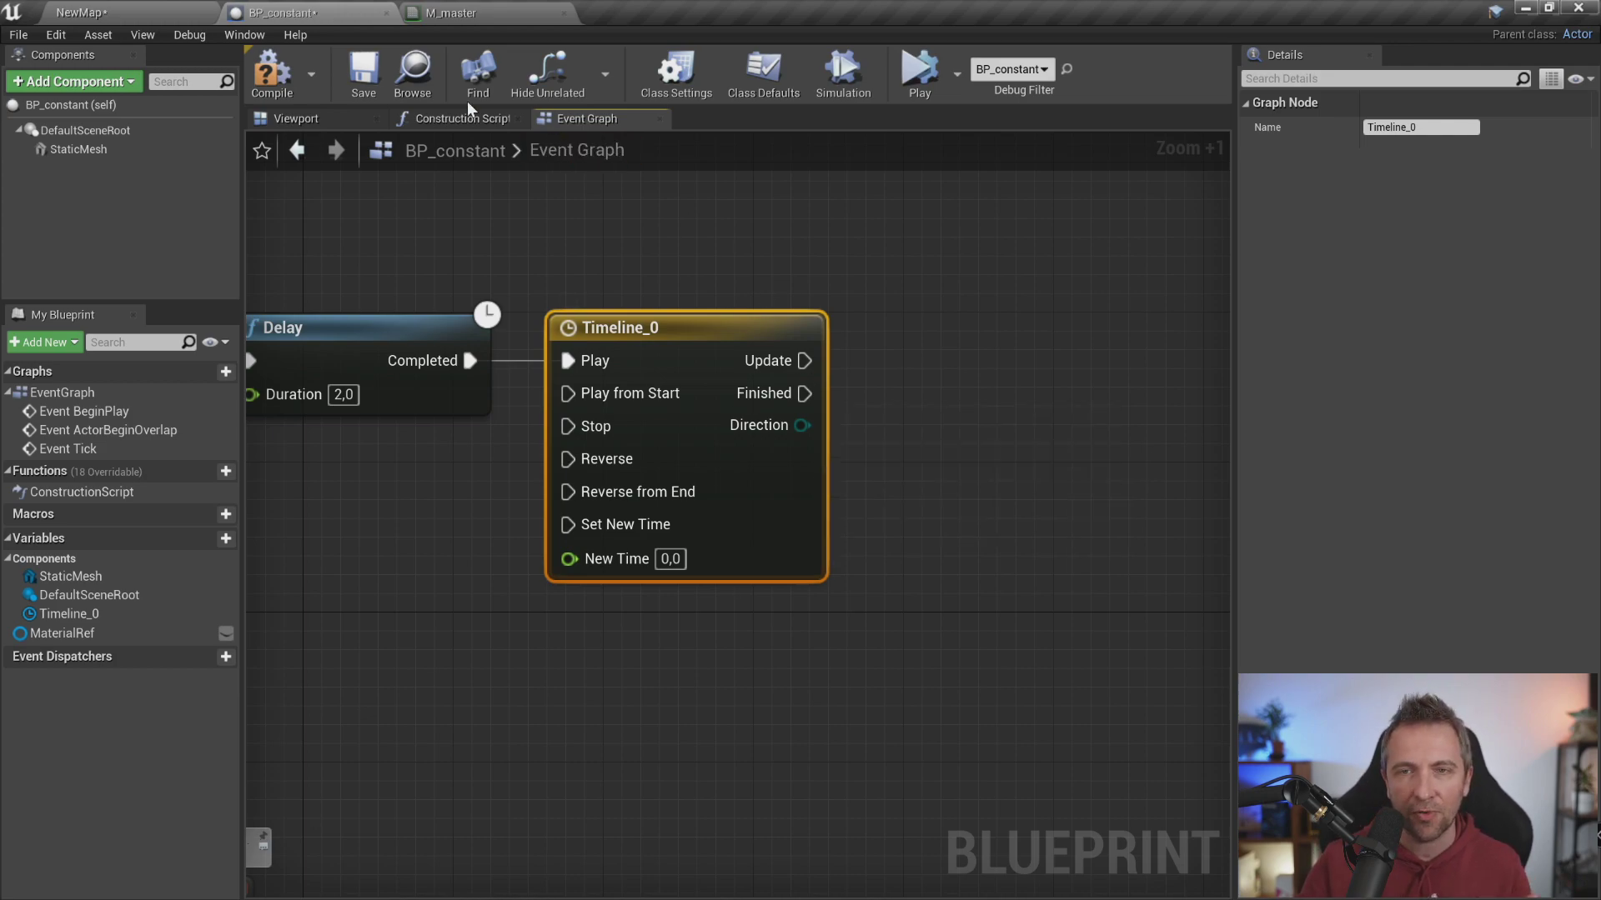
pyautogui.click(455, 13)
pyautogui.click(350, 12)
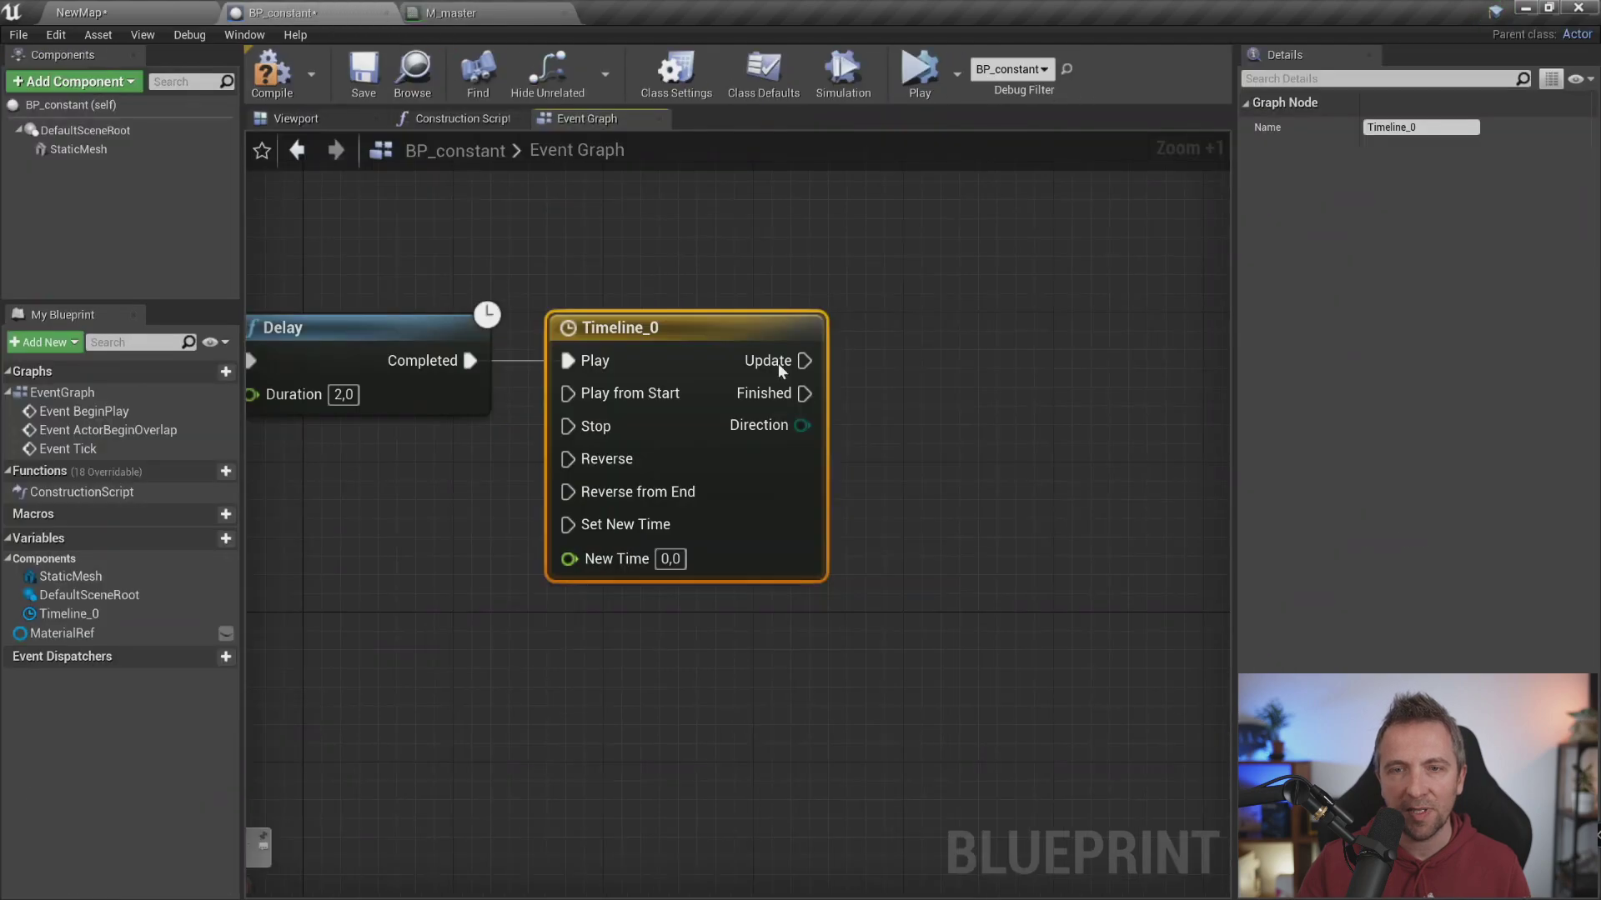
# In Timeline_0, add one float track named NewTrack_0 and set the length to 2.00
pyautogui.doubleClick(665, 328)
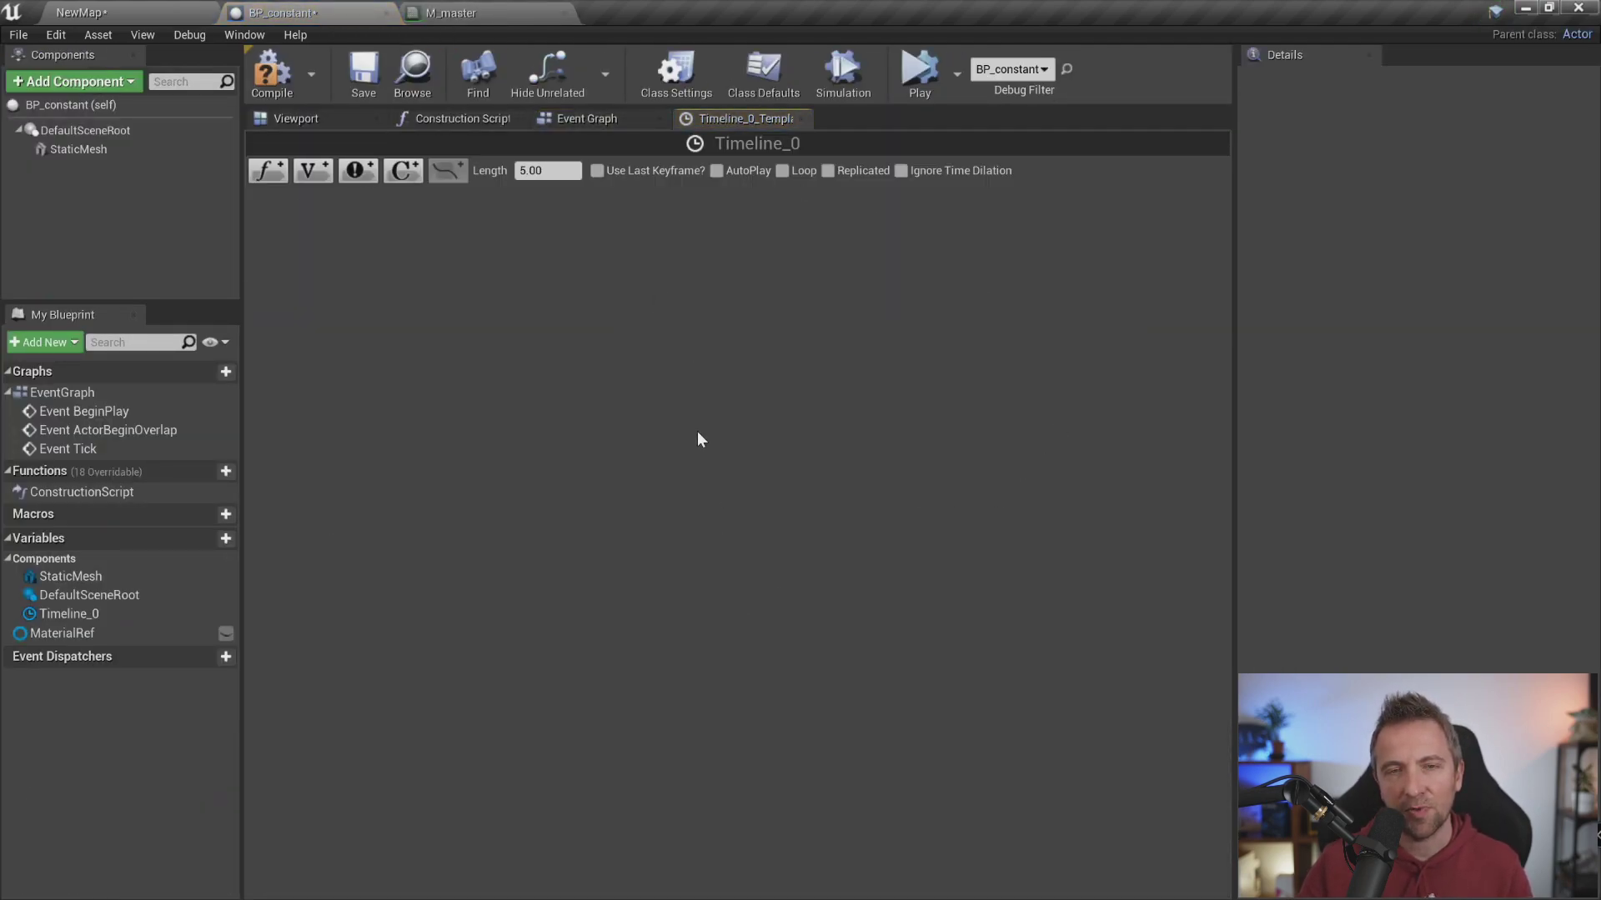
pyautogui.click(268, 172)
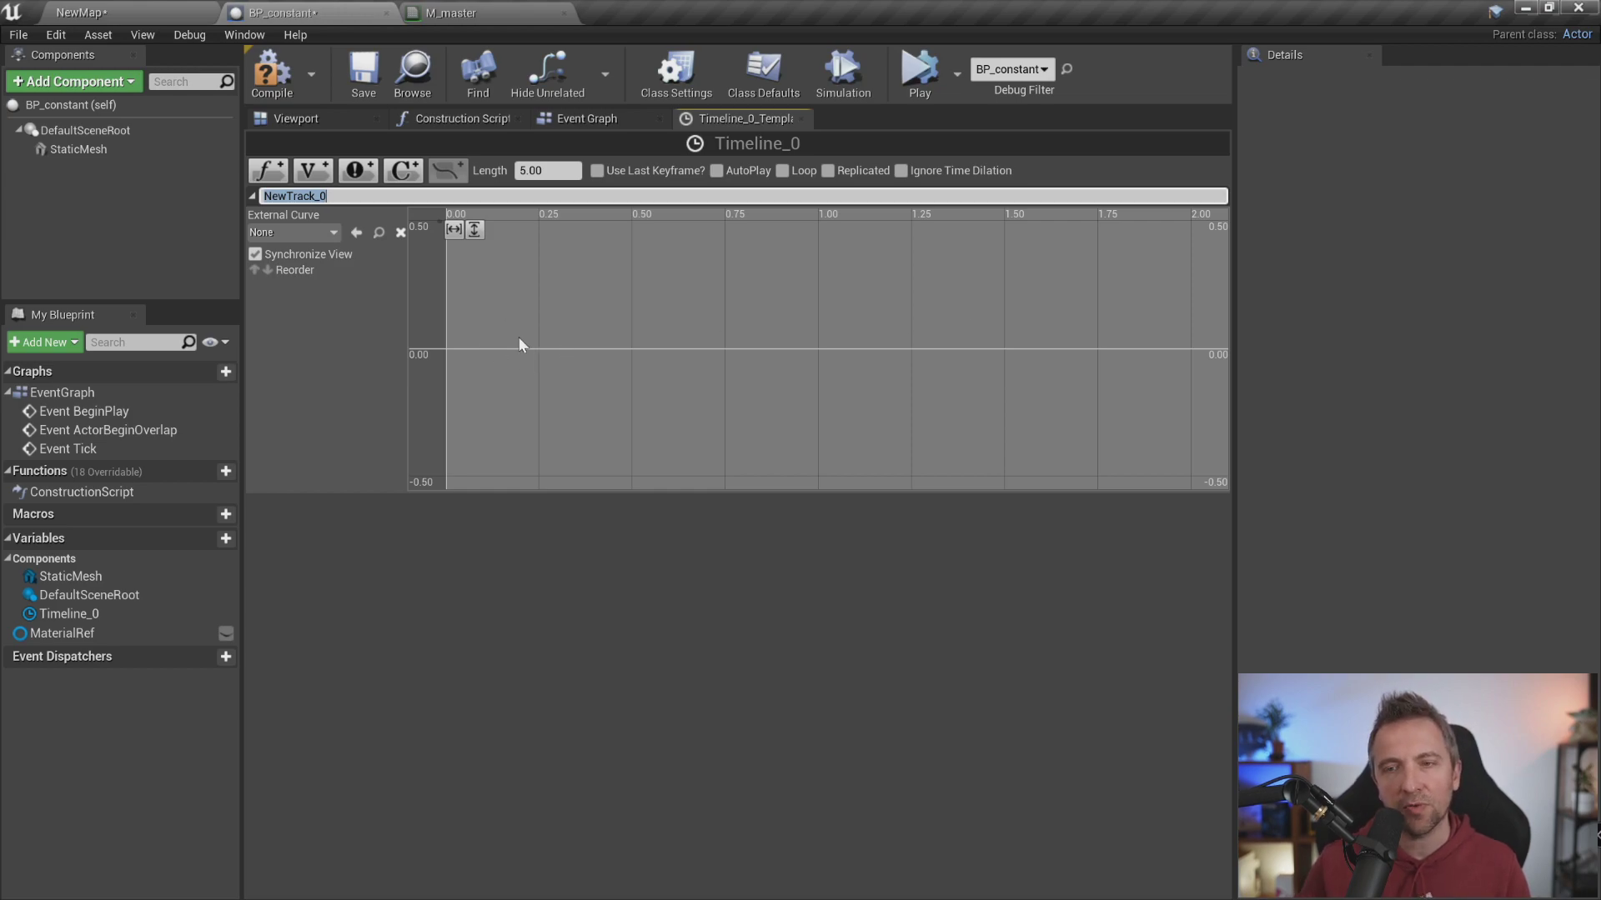
pyautogui.press('Return')
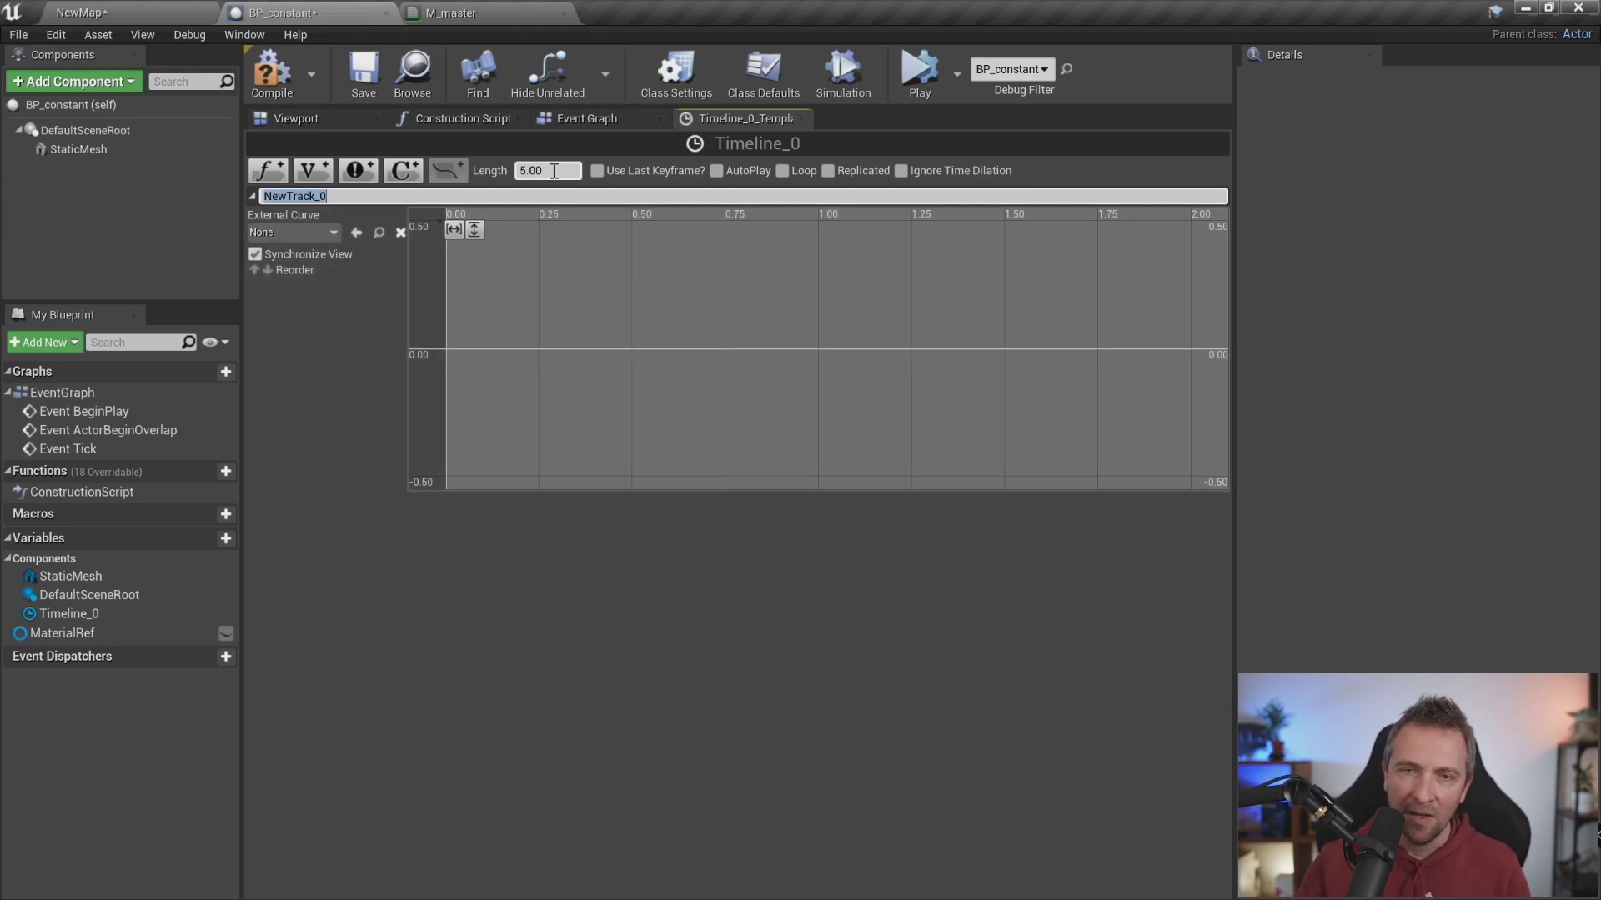
pyautogui.click(439, 171)
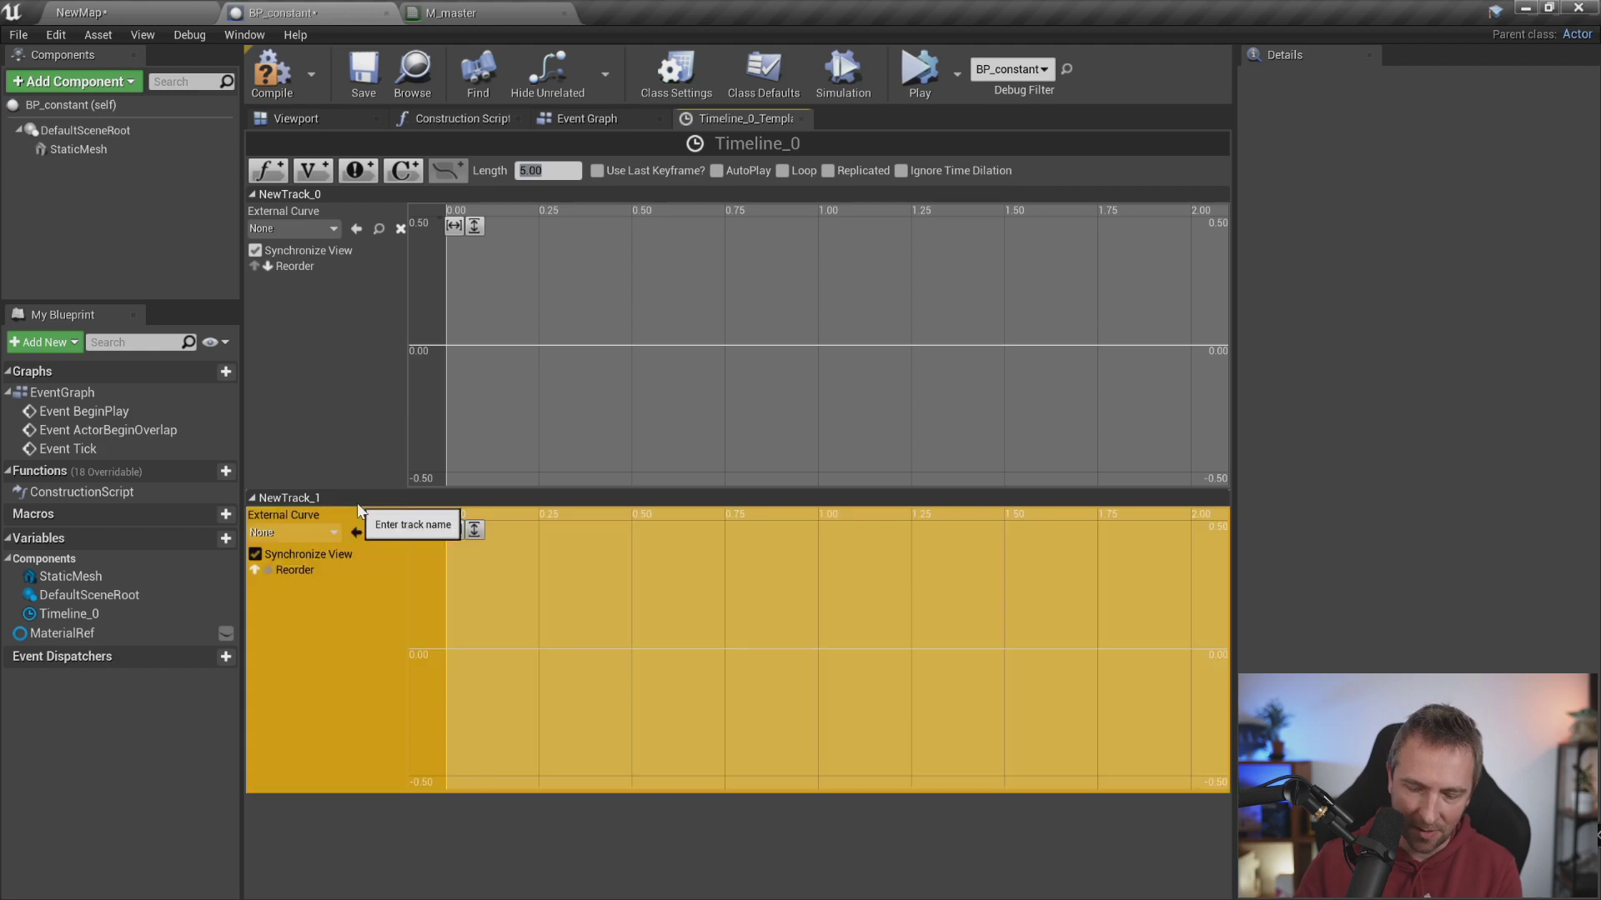
pyautogui.hotkey('ctrl', 'z')
pyautogui.write('2')
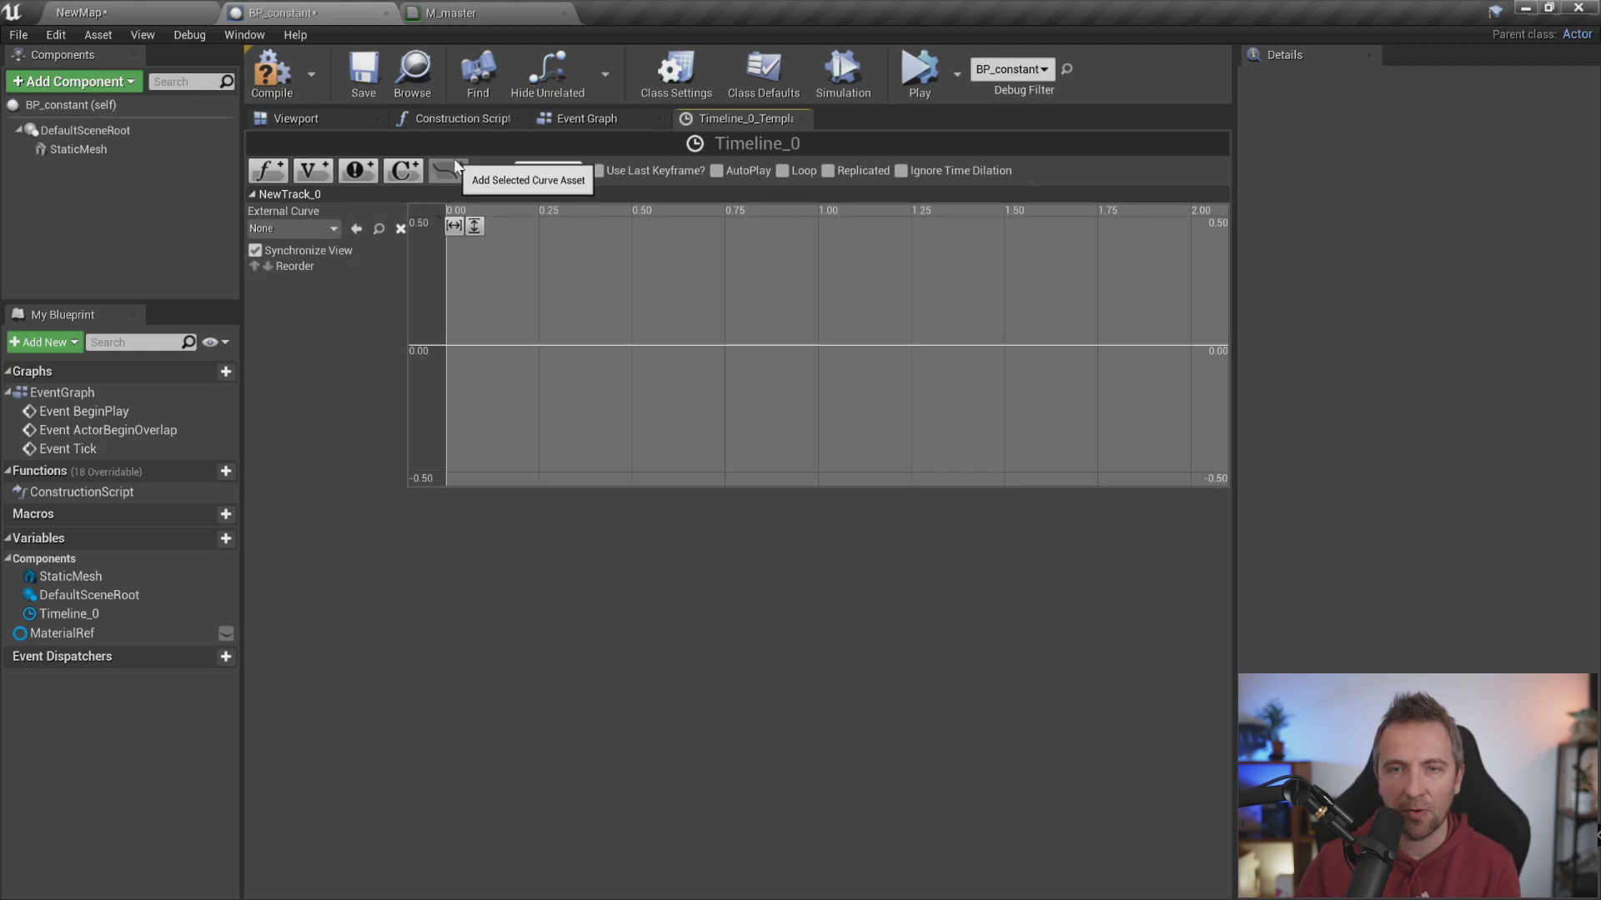
pyautogui.press('Return')
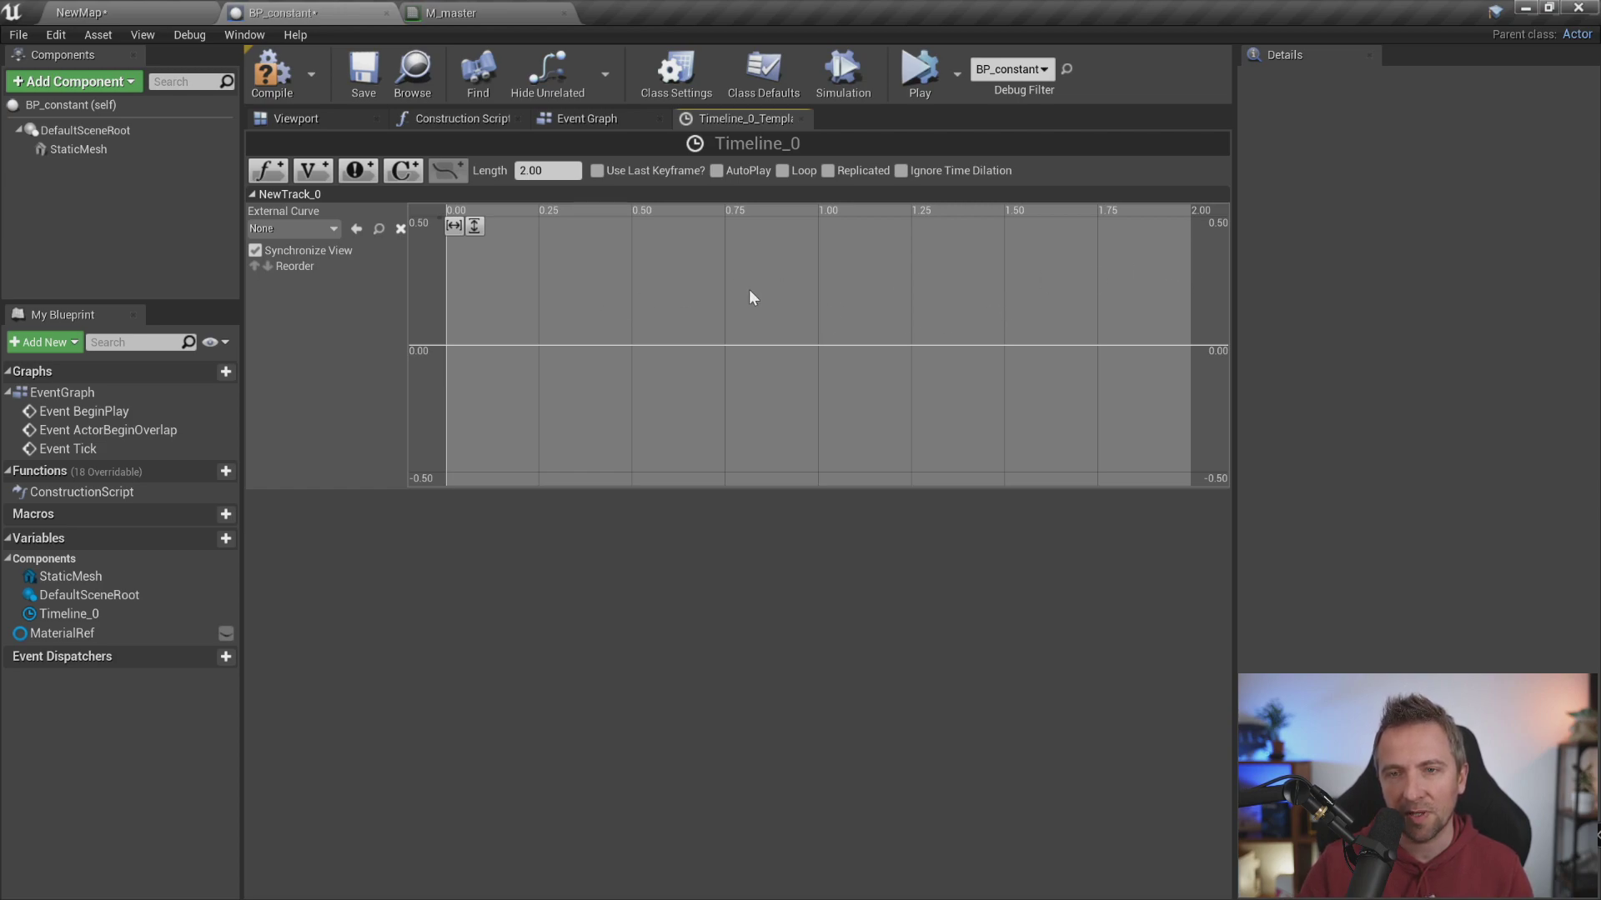
# Key NewTrack_0 at value 1 at time 0 and value 0 at time 2.0
pyautogui.keyDown('shift'); pyautogui.click(500, 326); pyautogui.keyUp('shift')
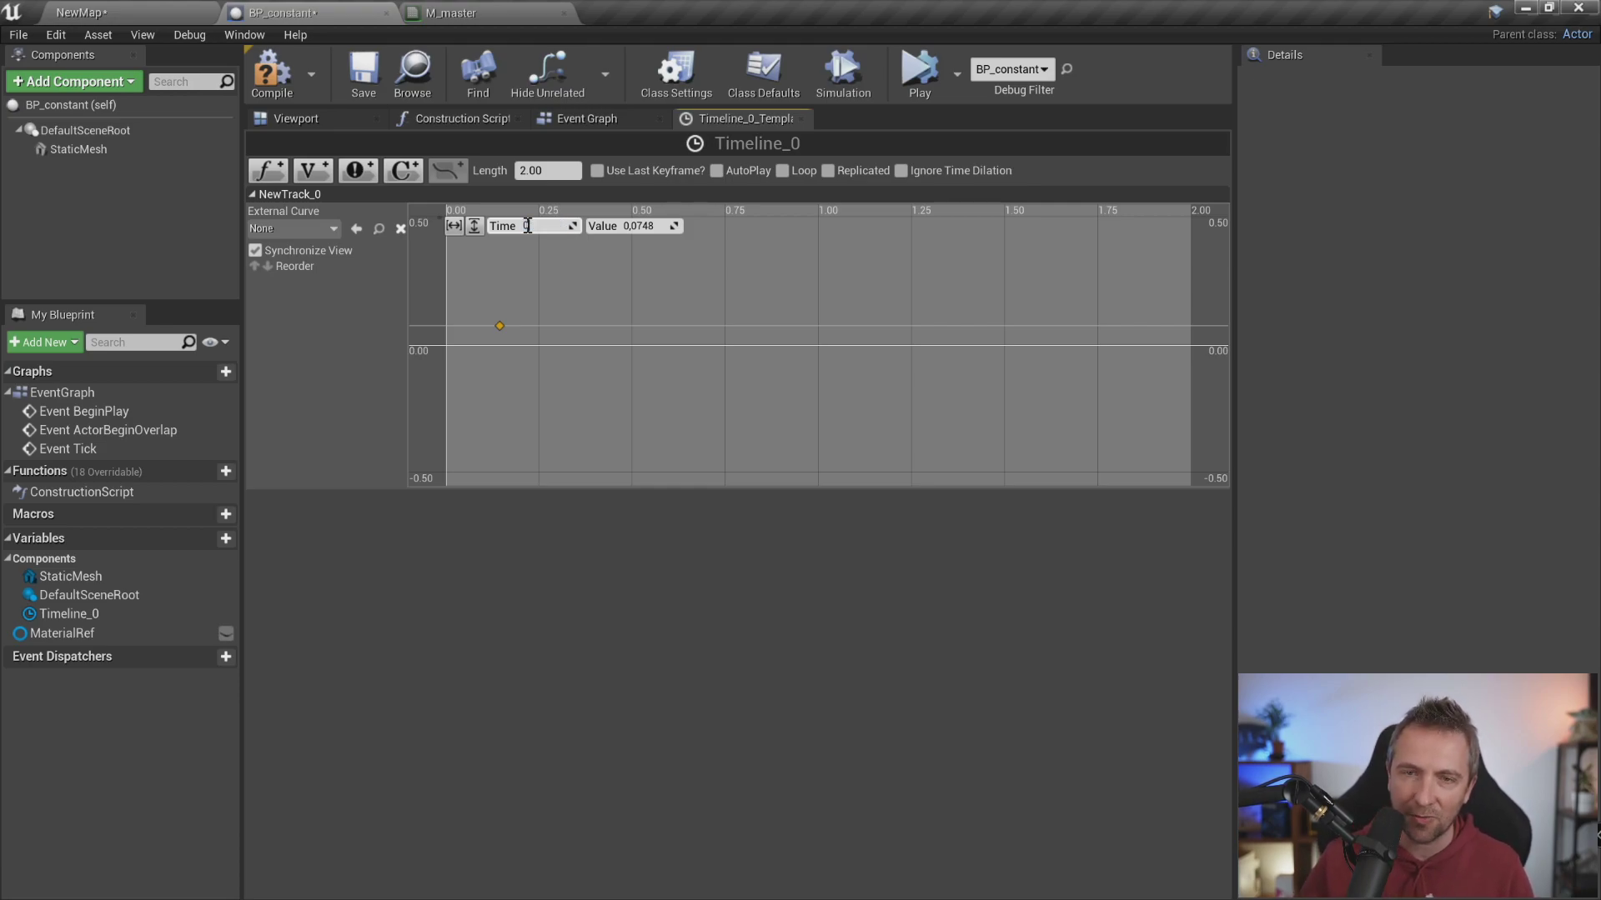
pyautogui.press('Tab')
pyautogui.write('1')
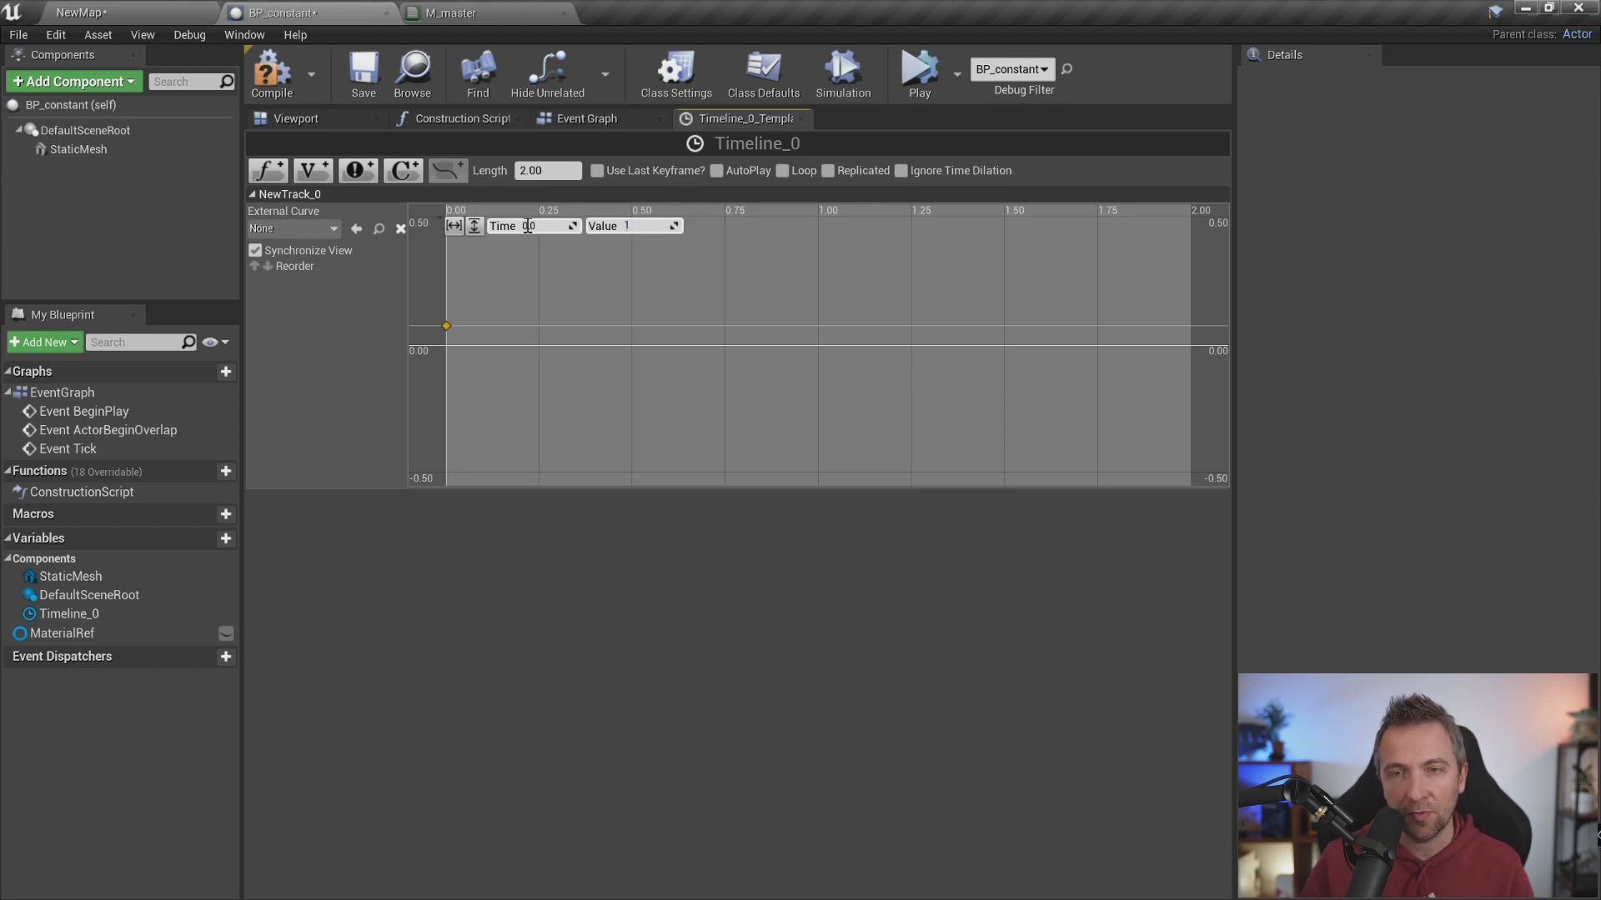
pyautogui.press('Return')
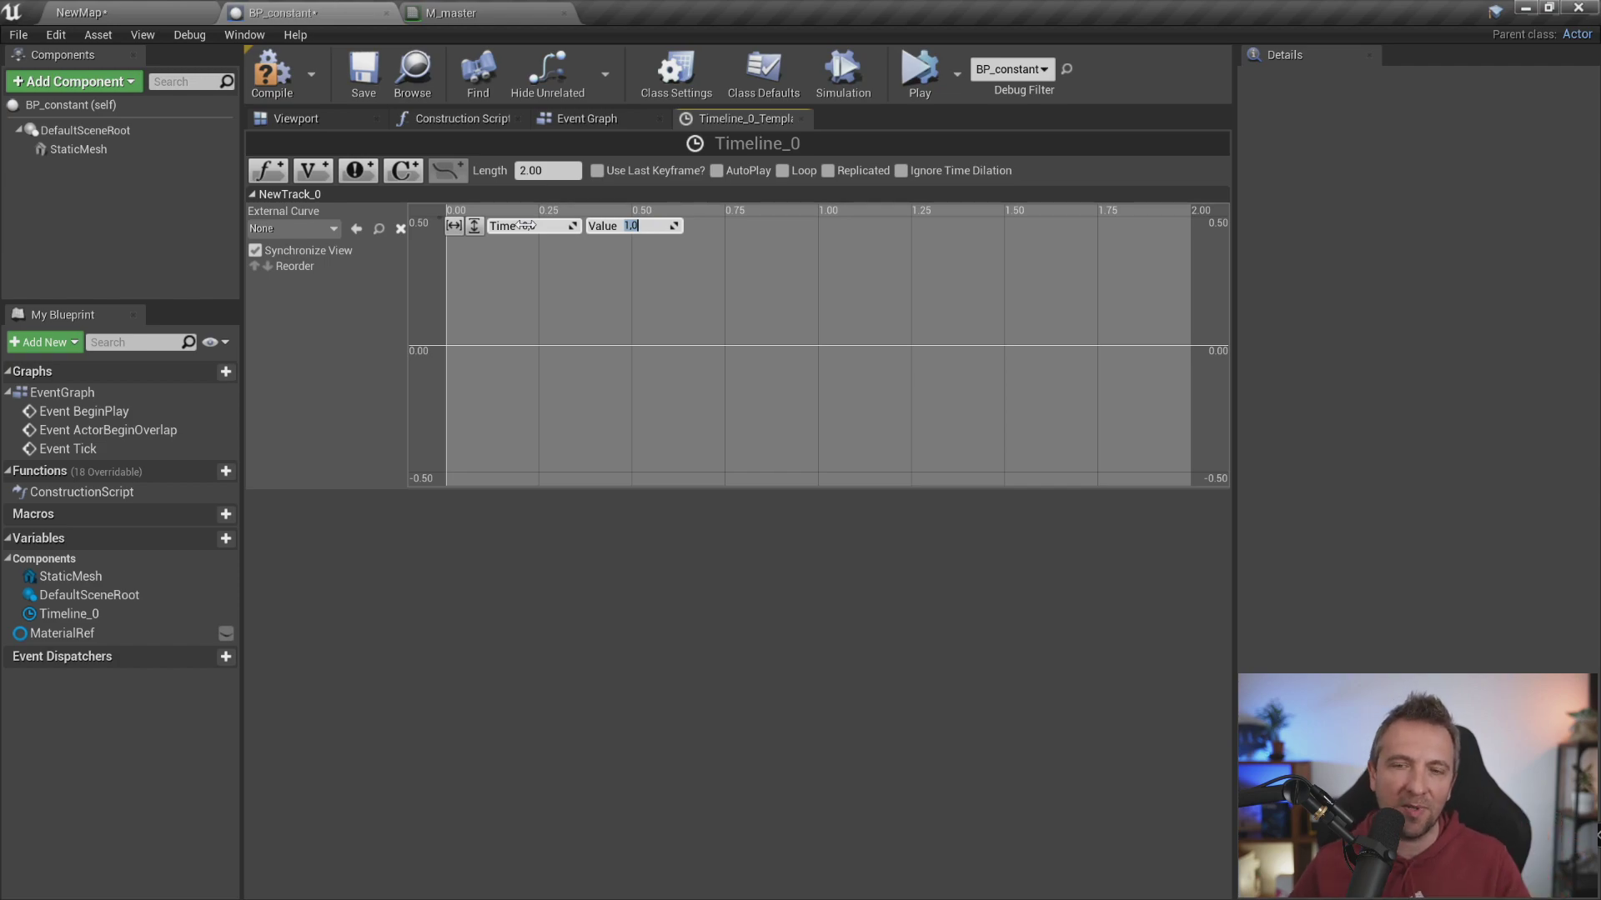
pyautogui.click(741, 307)
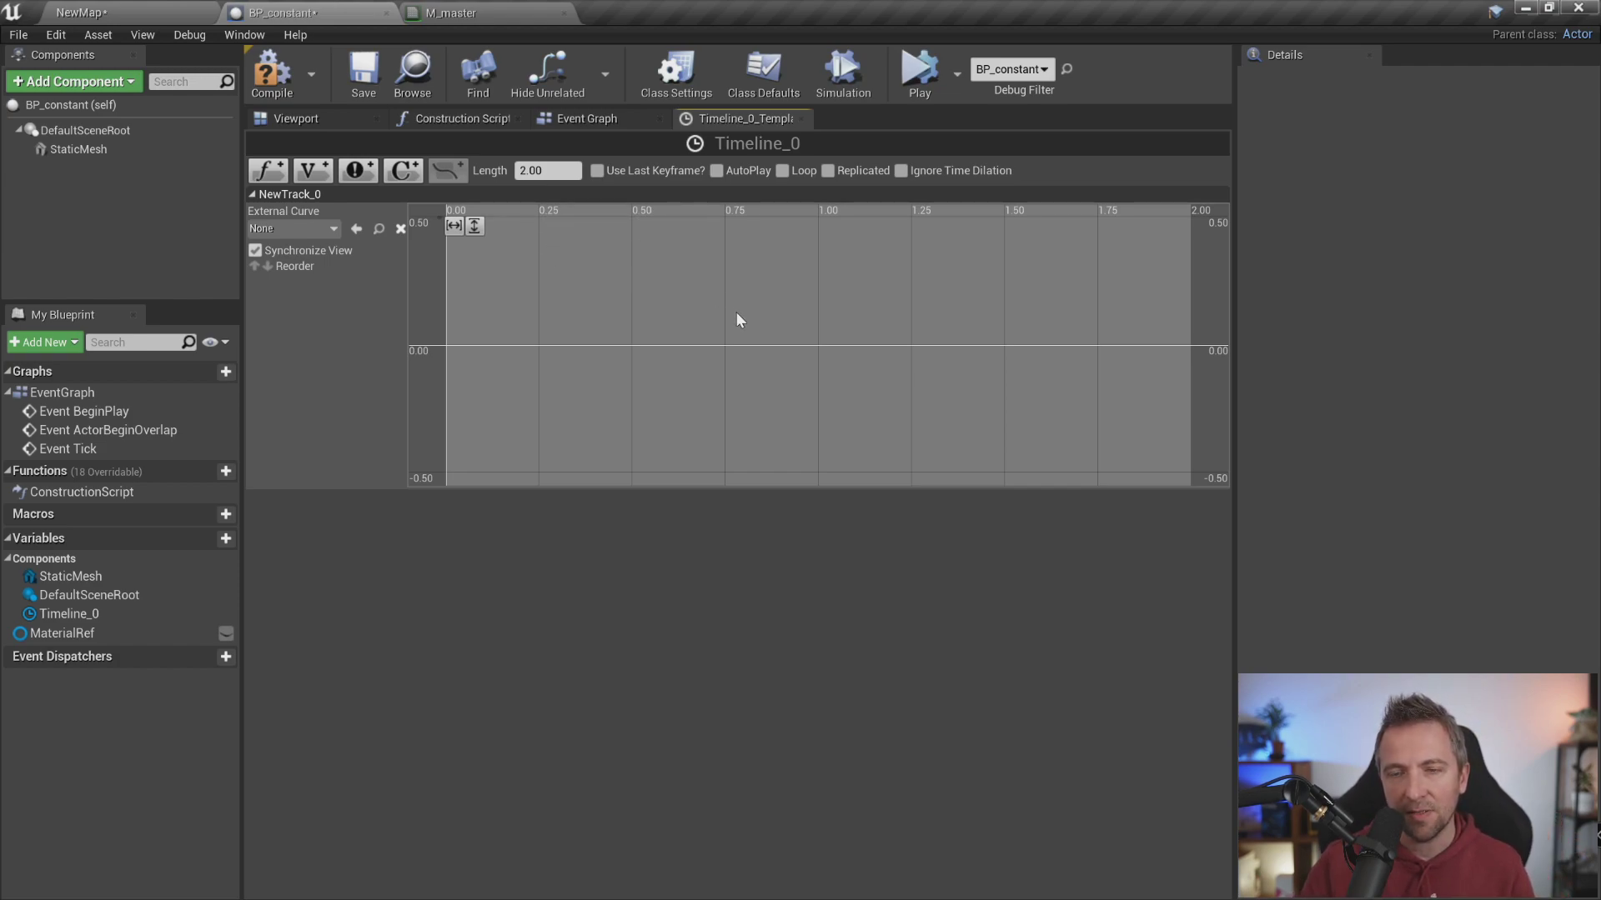
pyautogui.keyDown('shift'); pyautogui.click(739, 297); pyautogui.keyUp('shift')
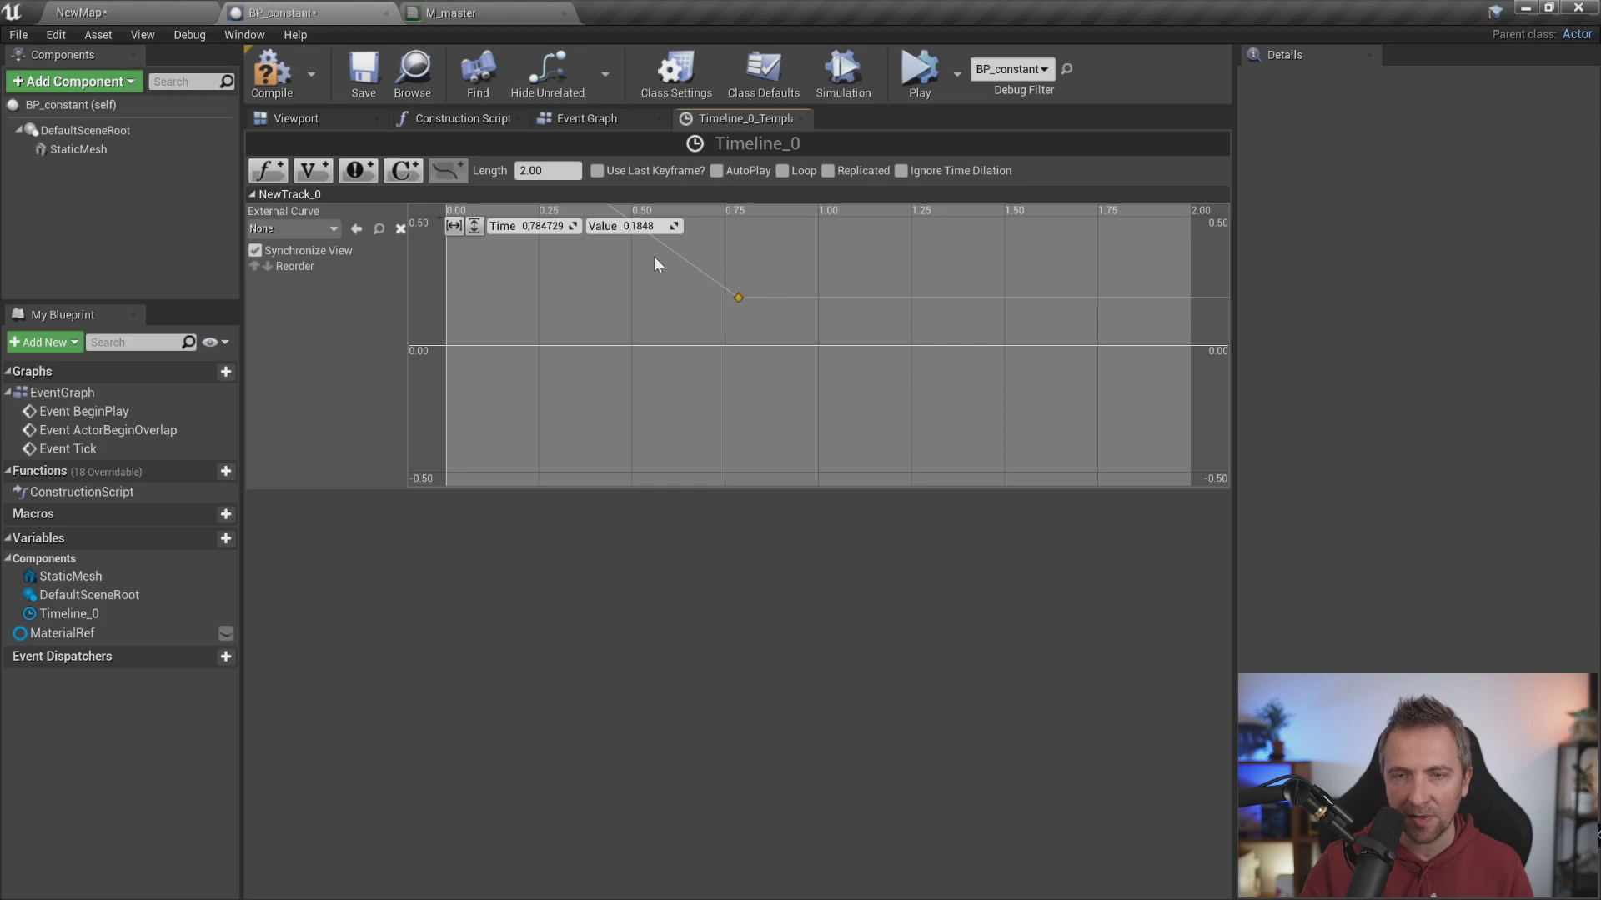
pyautogui.click(543, 226)
pyautogui.write('2')
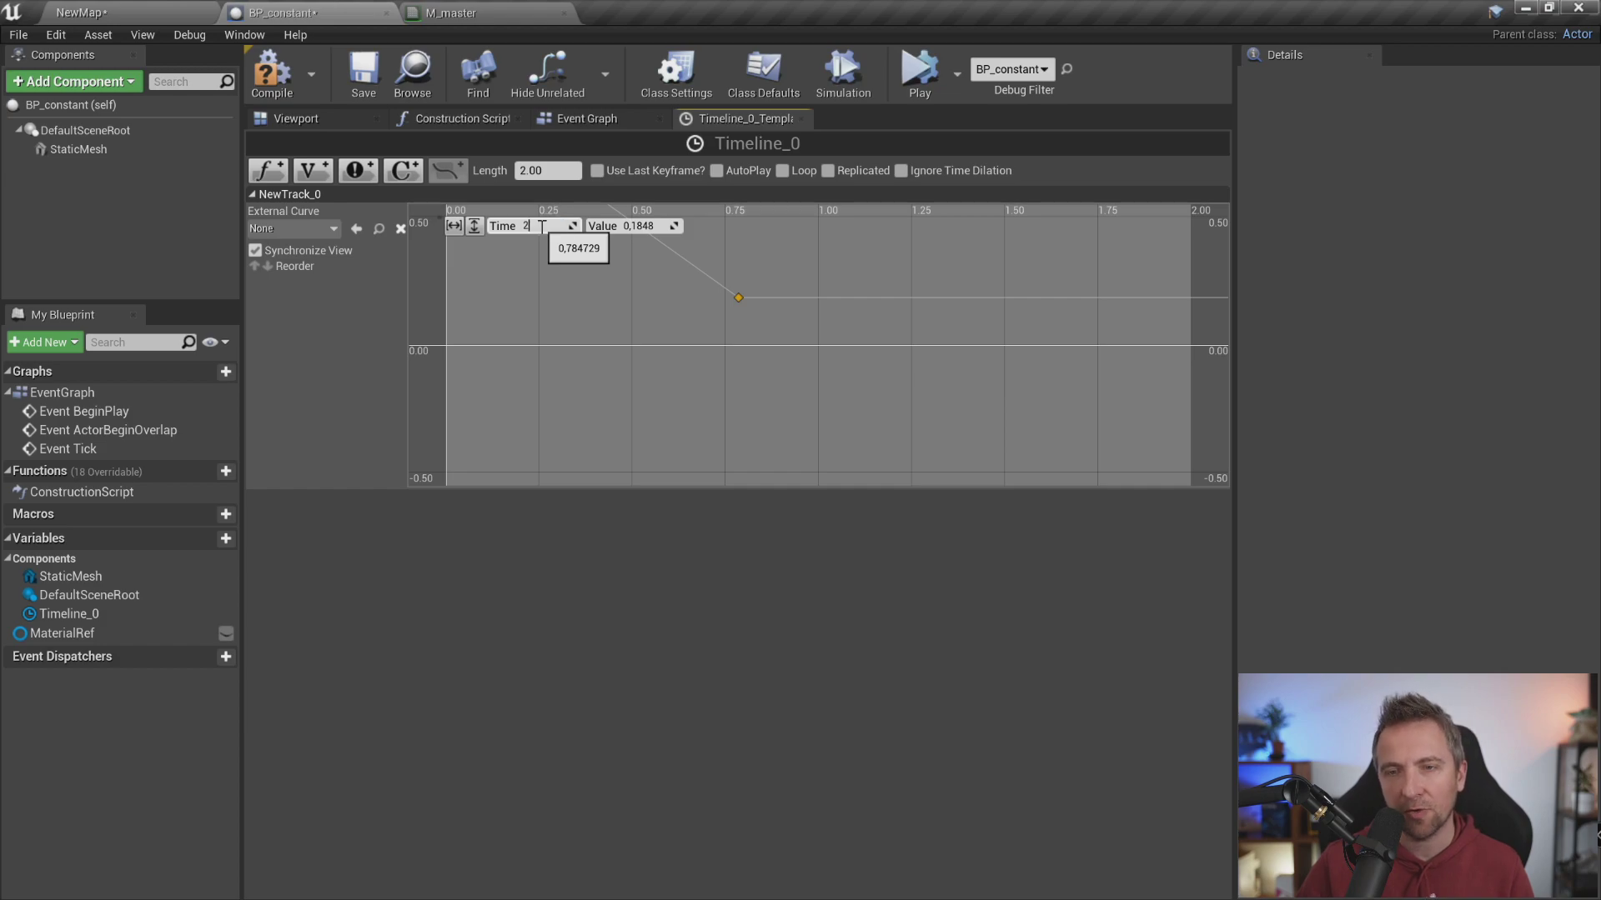
pyautogui.press('Return')
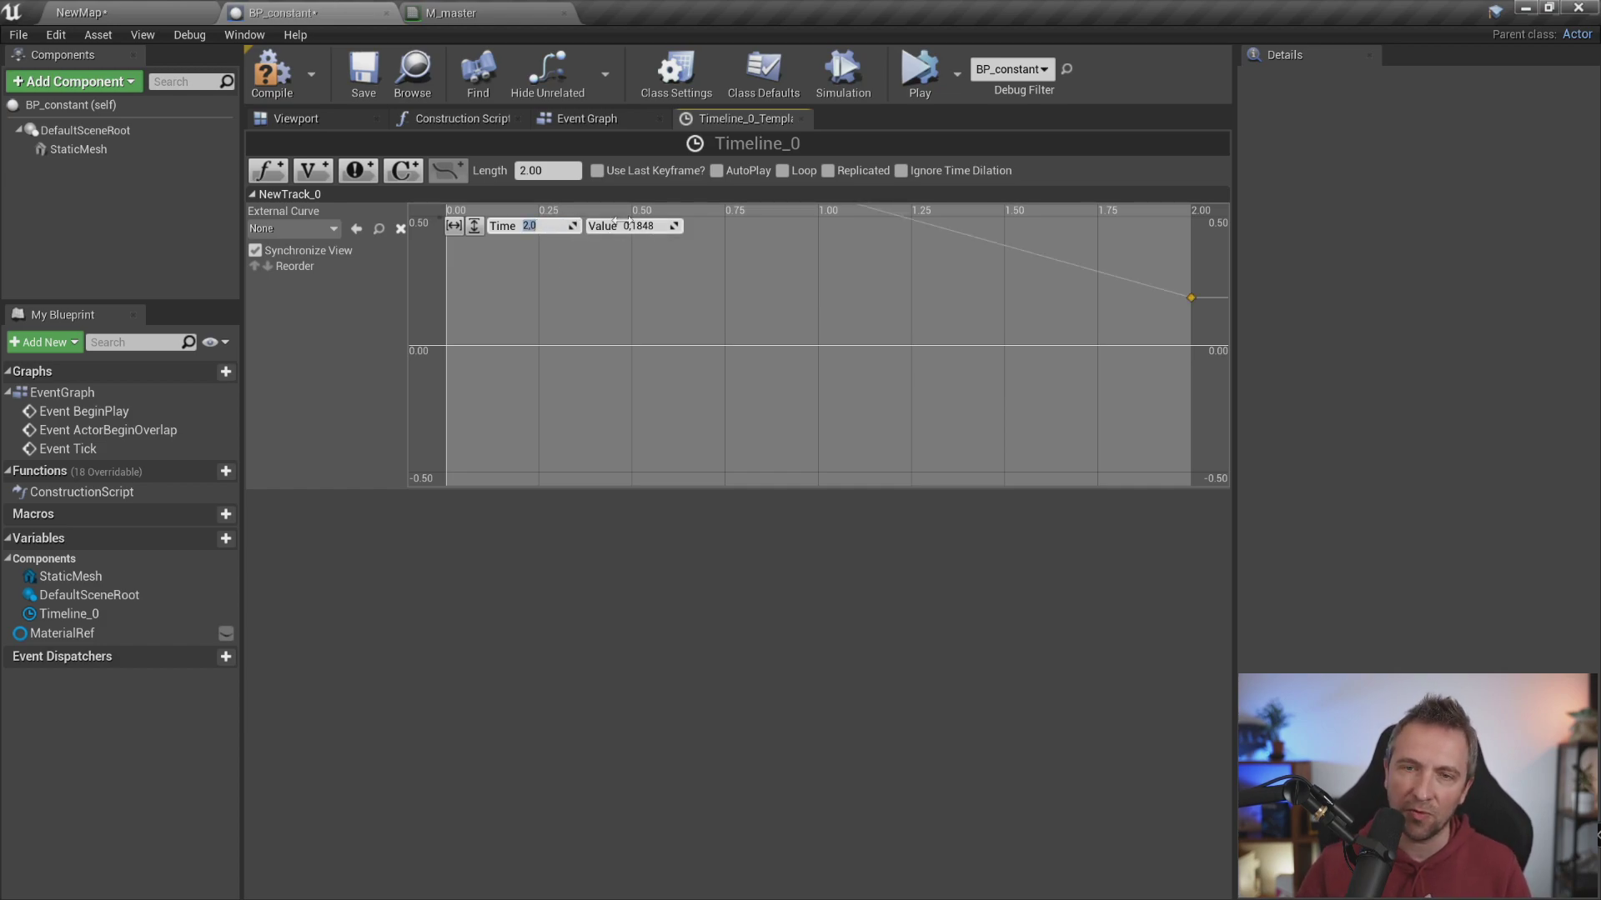
pyautogui.press('Tab')
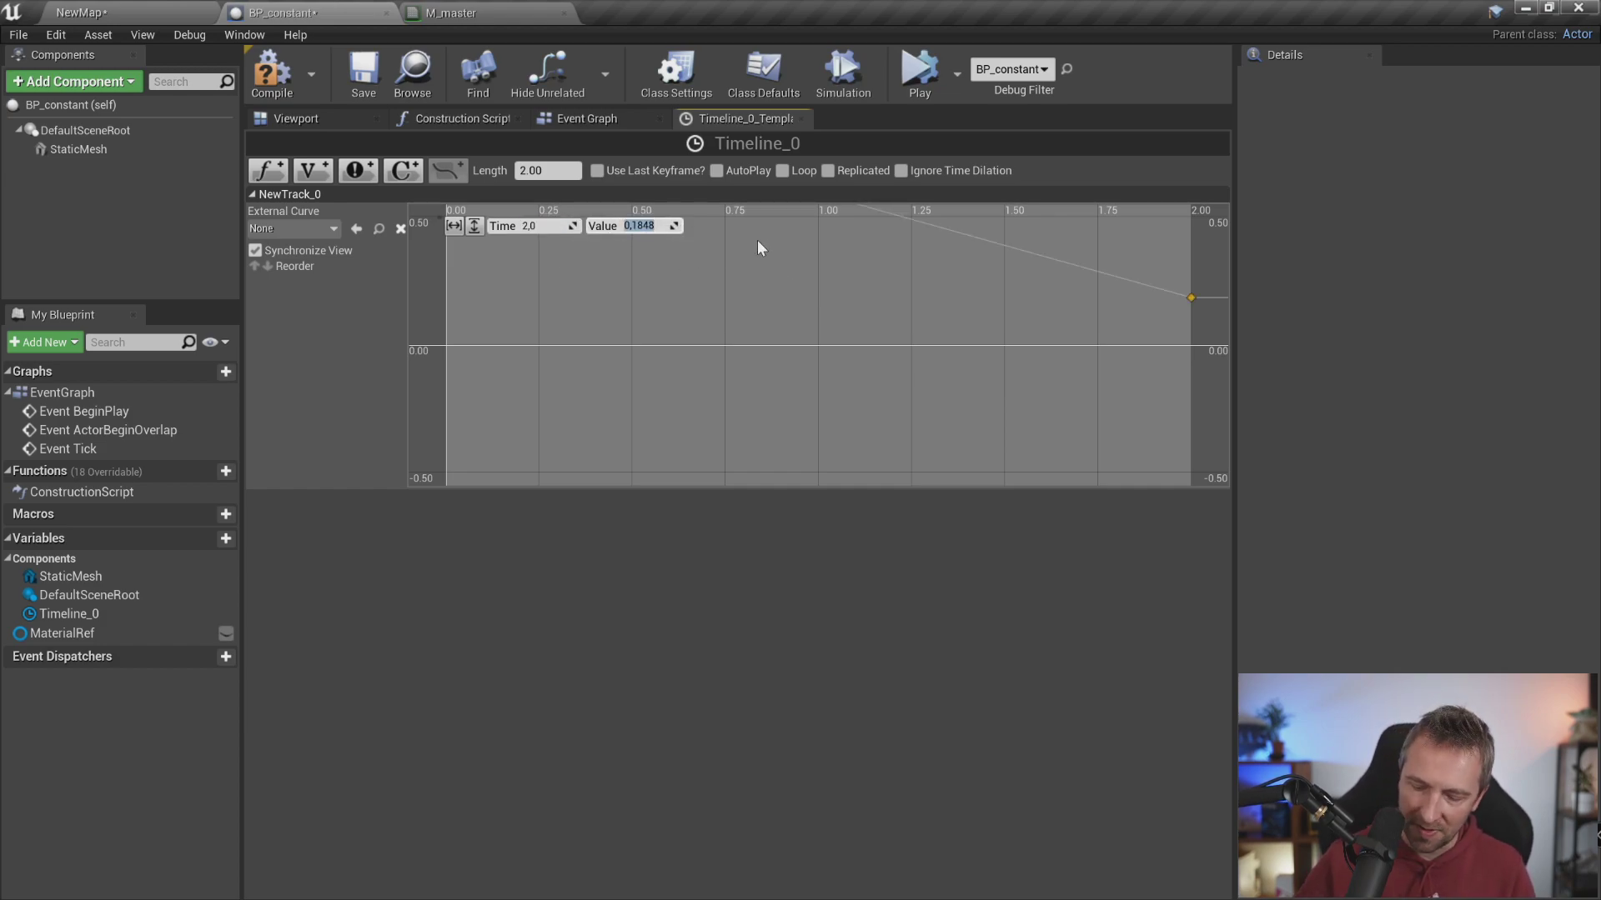
pyautogui.write('0')
pyautogui.press('Return')
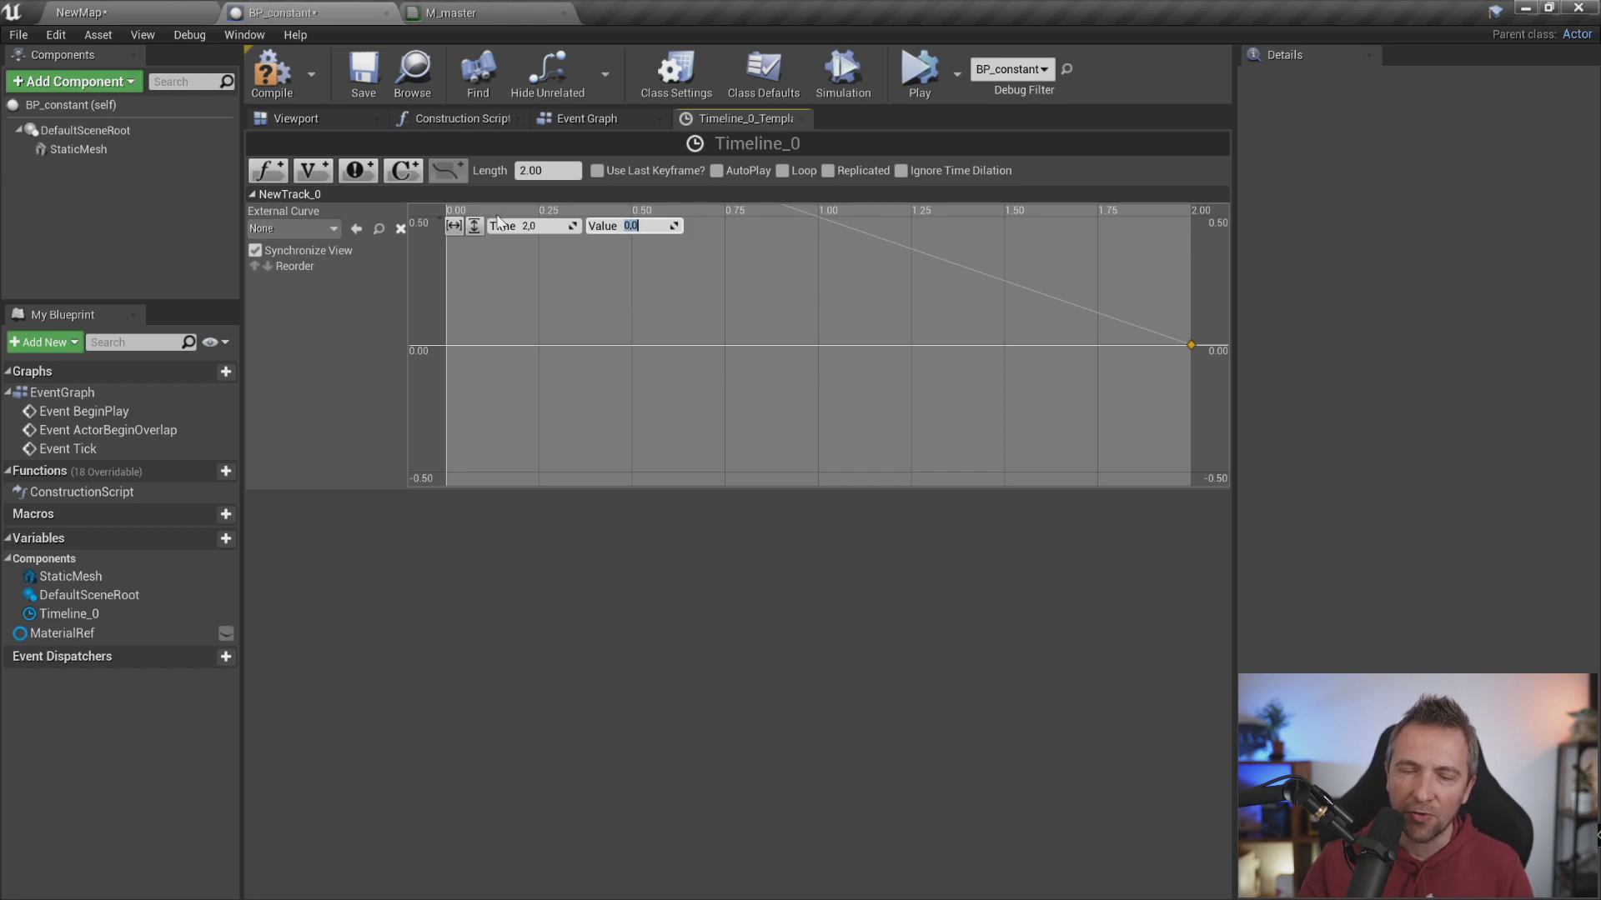
# Fit the curve in view, then compile and save BP_constant
pyautogui.click(474, 227)
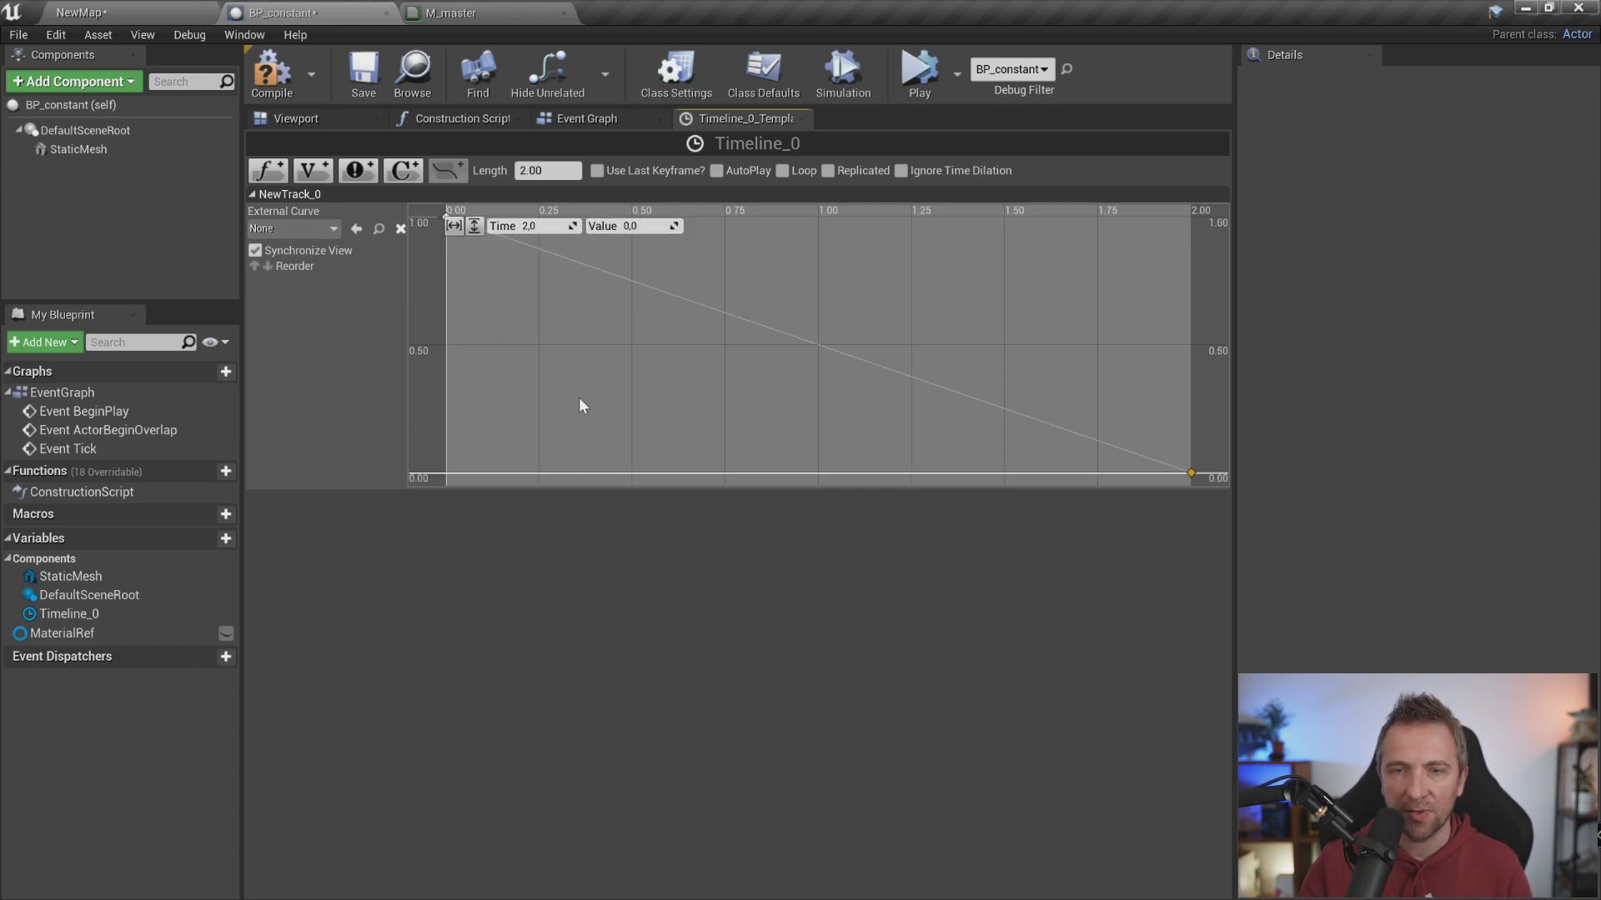
pyautogui.press('f')
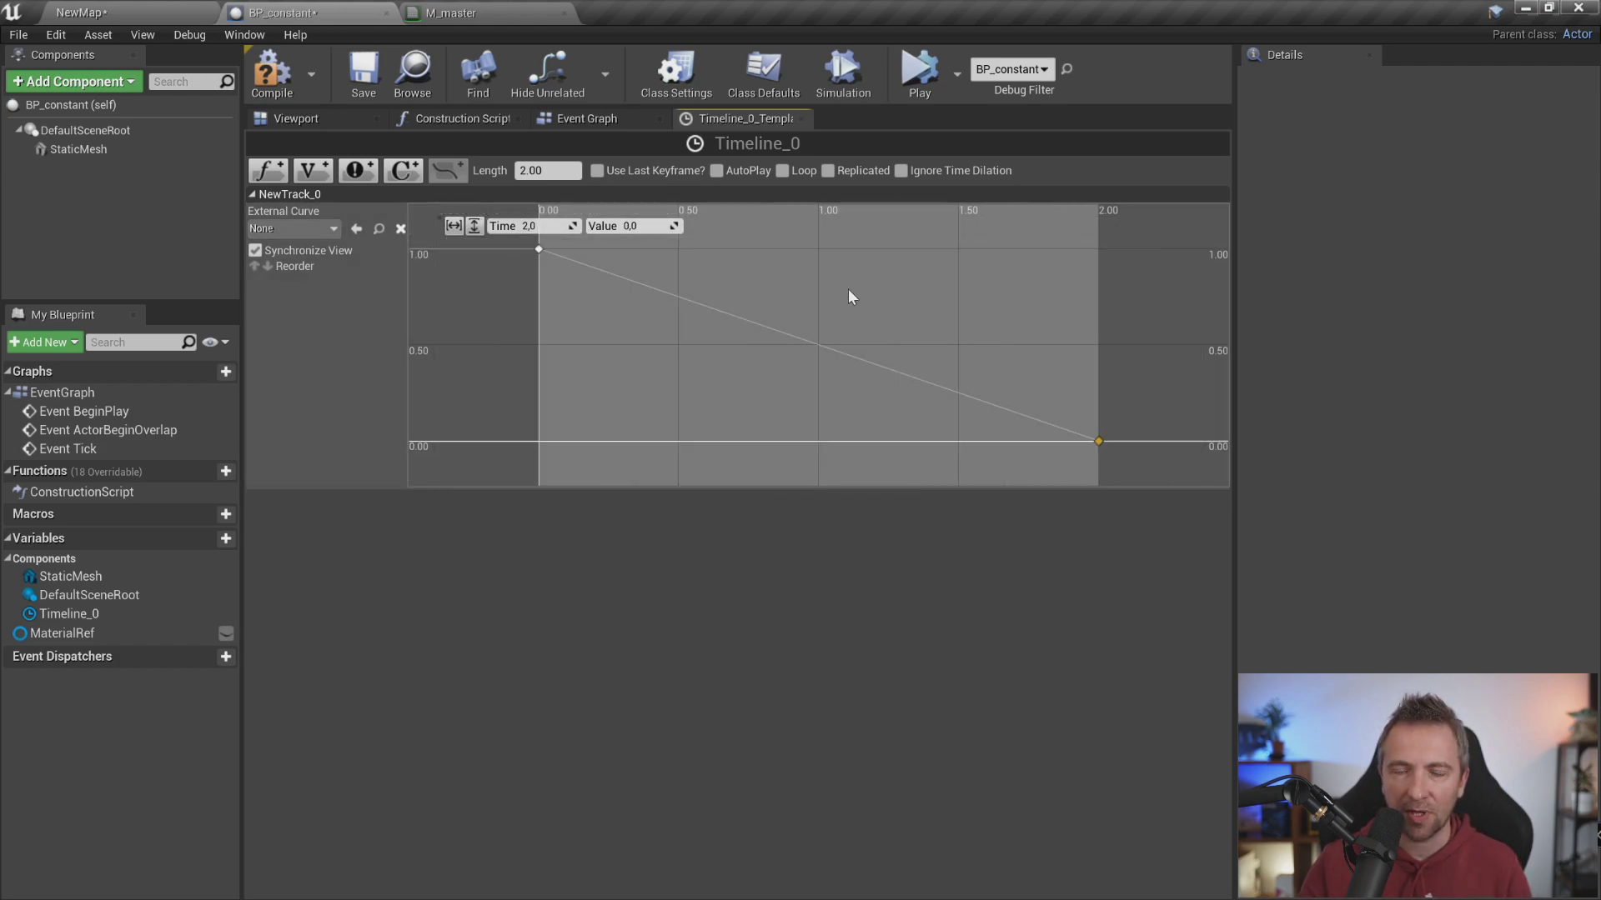
pyautogui.scroll(2, 758, 355)
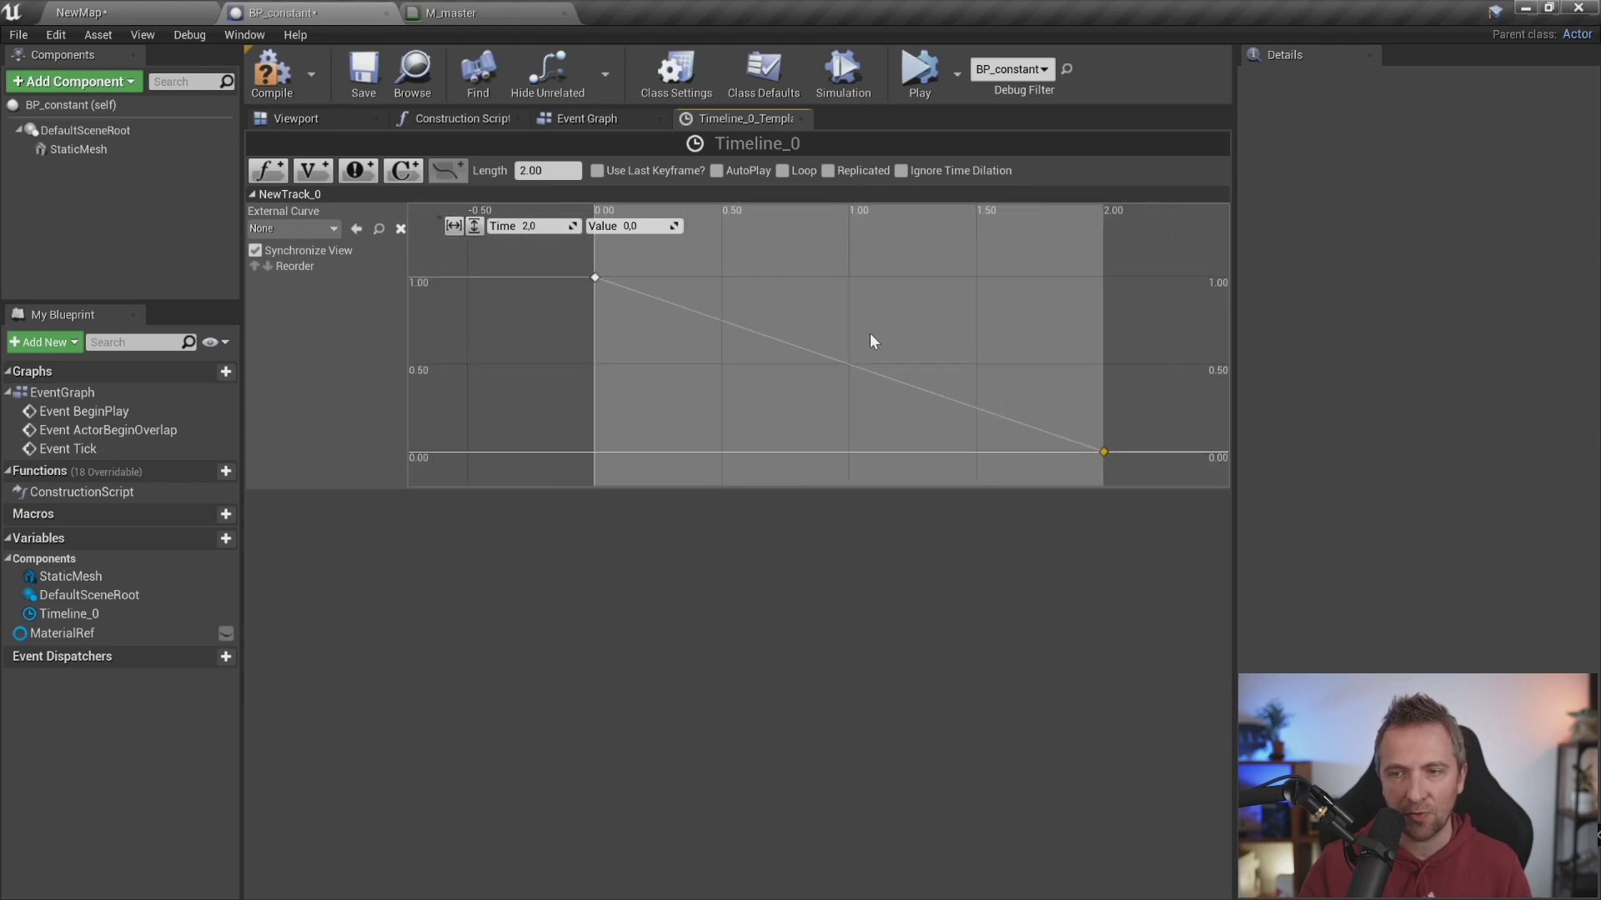
pyautogui.scroll(-2, 879, 340)
pyautogui.moveTo(879, 328); pyautogui.dragTo(823, 335, button='right')
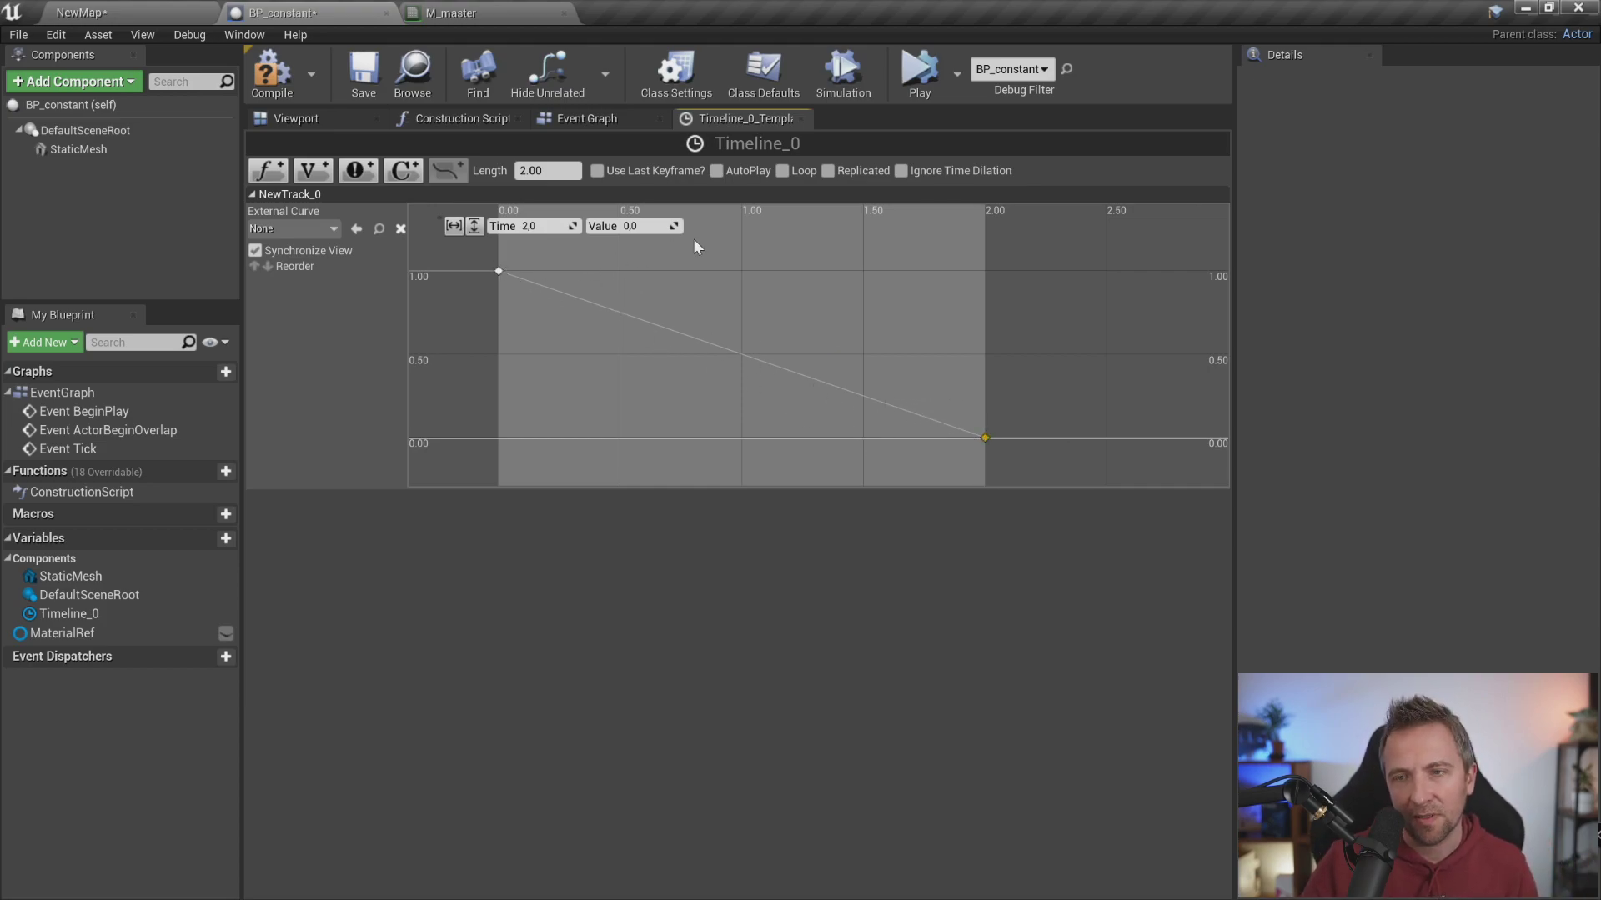
pyautogui.click(272, 74)
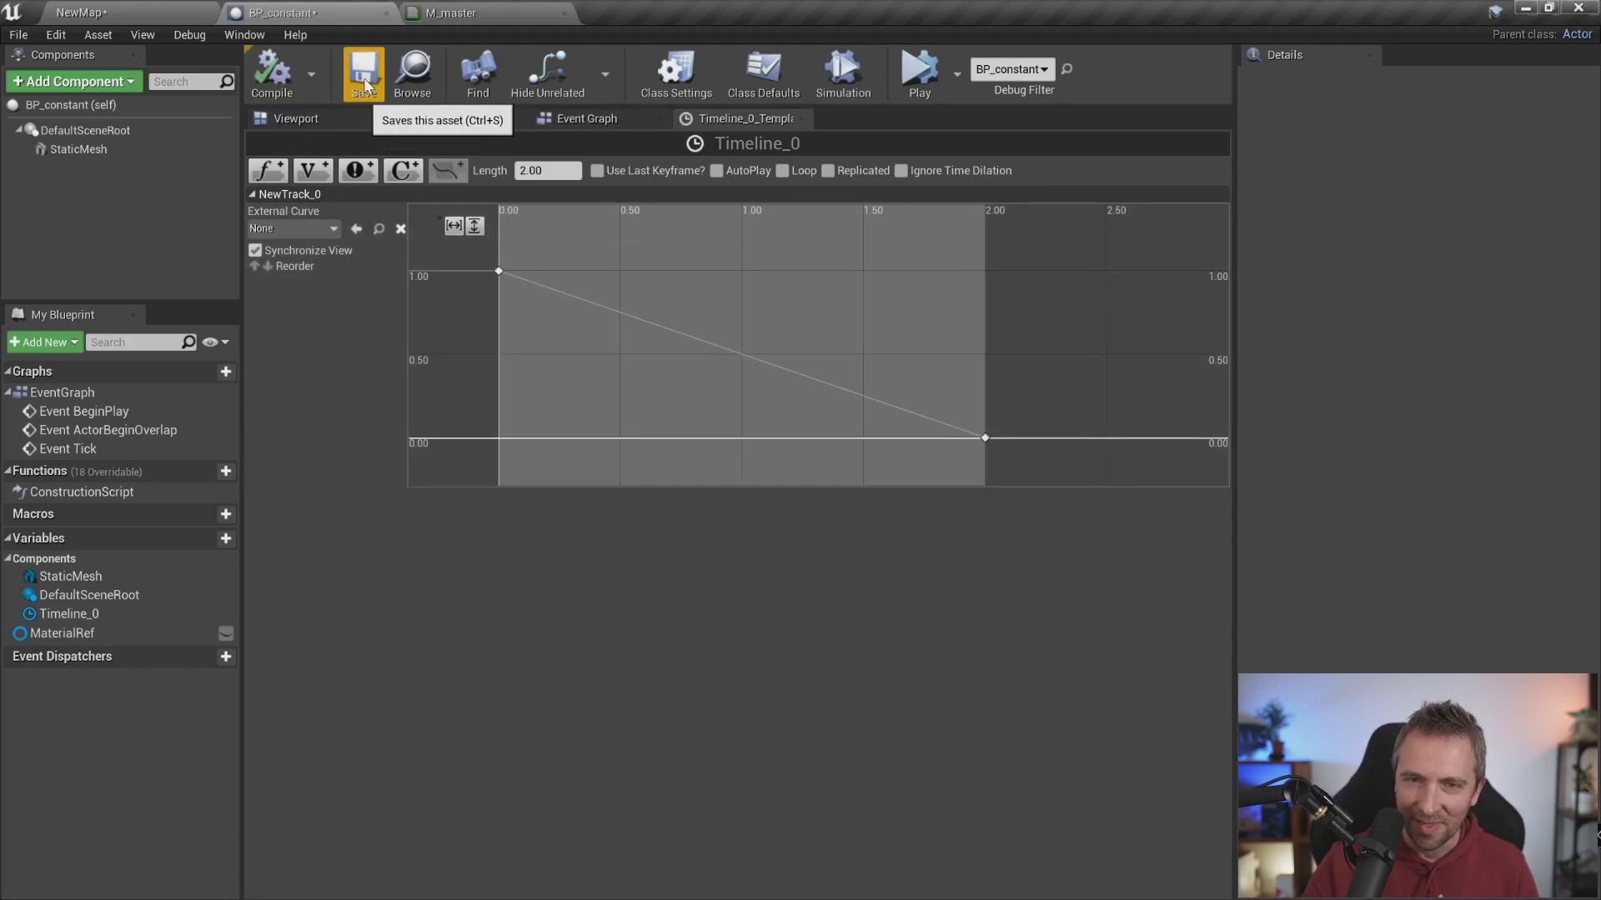
pyautogui.click(365, 86)
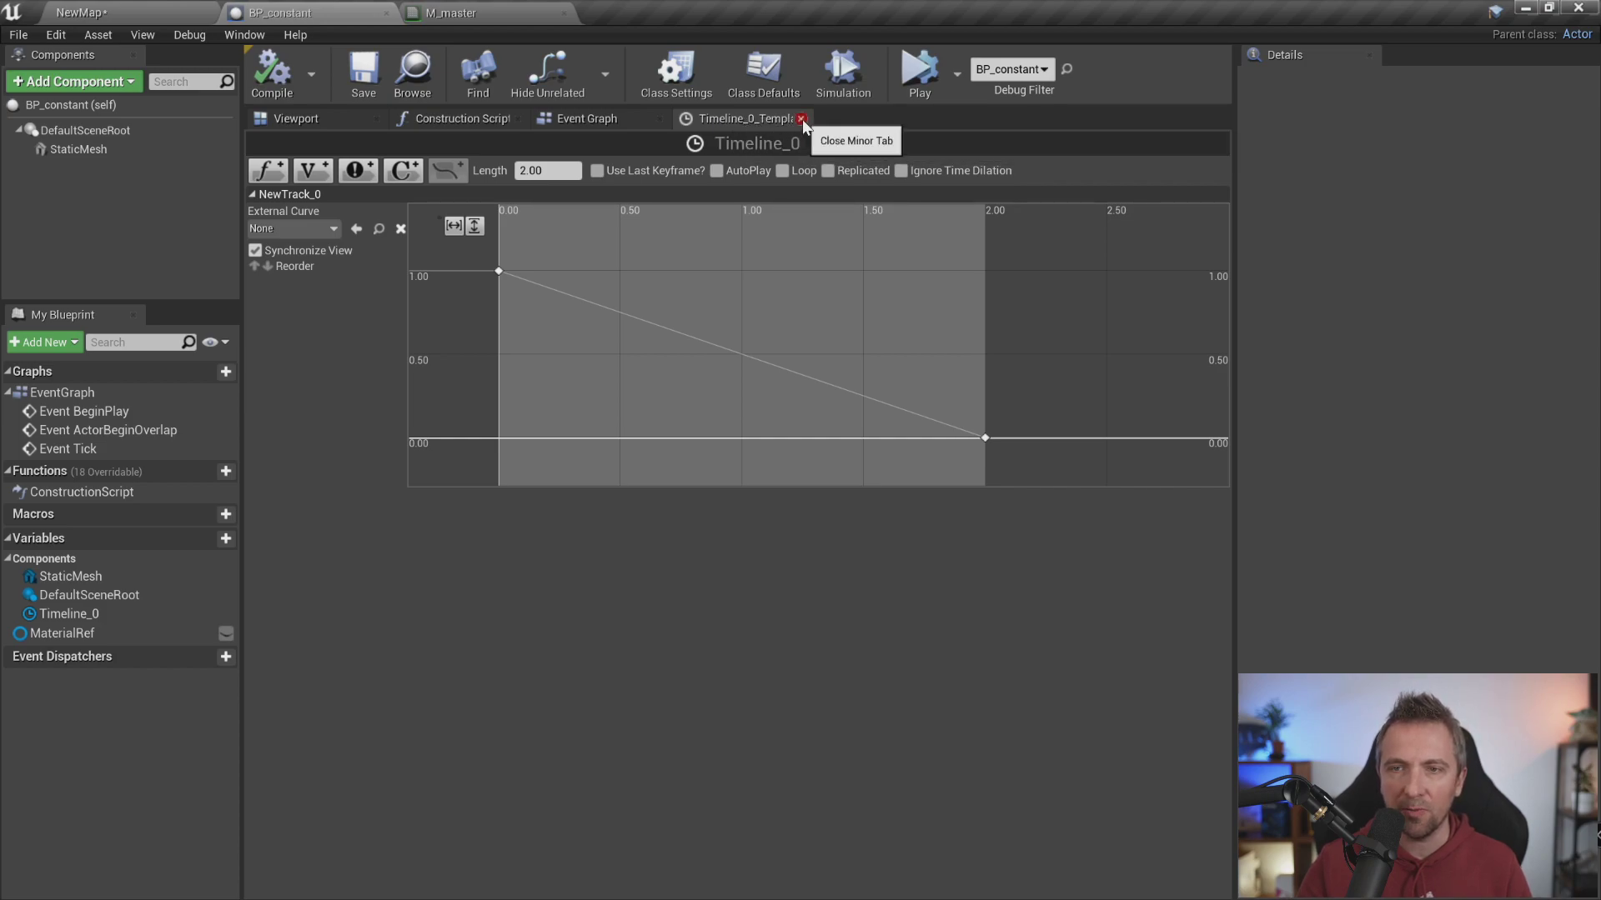
pyautogui.click(801, 120)
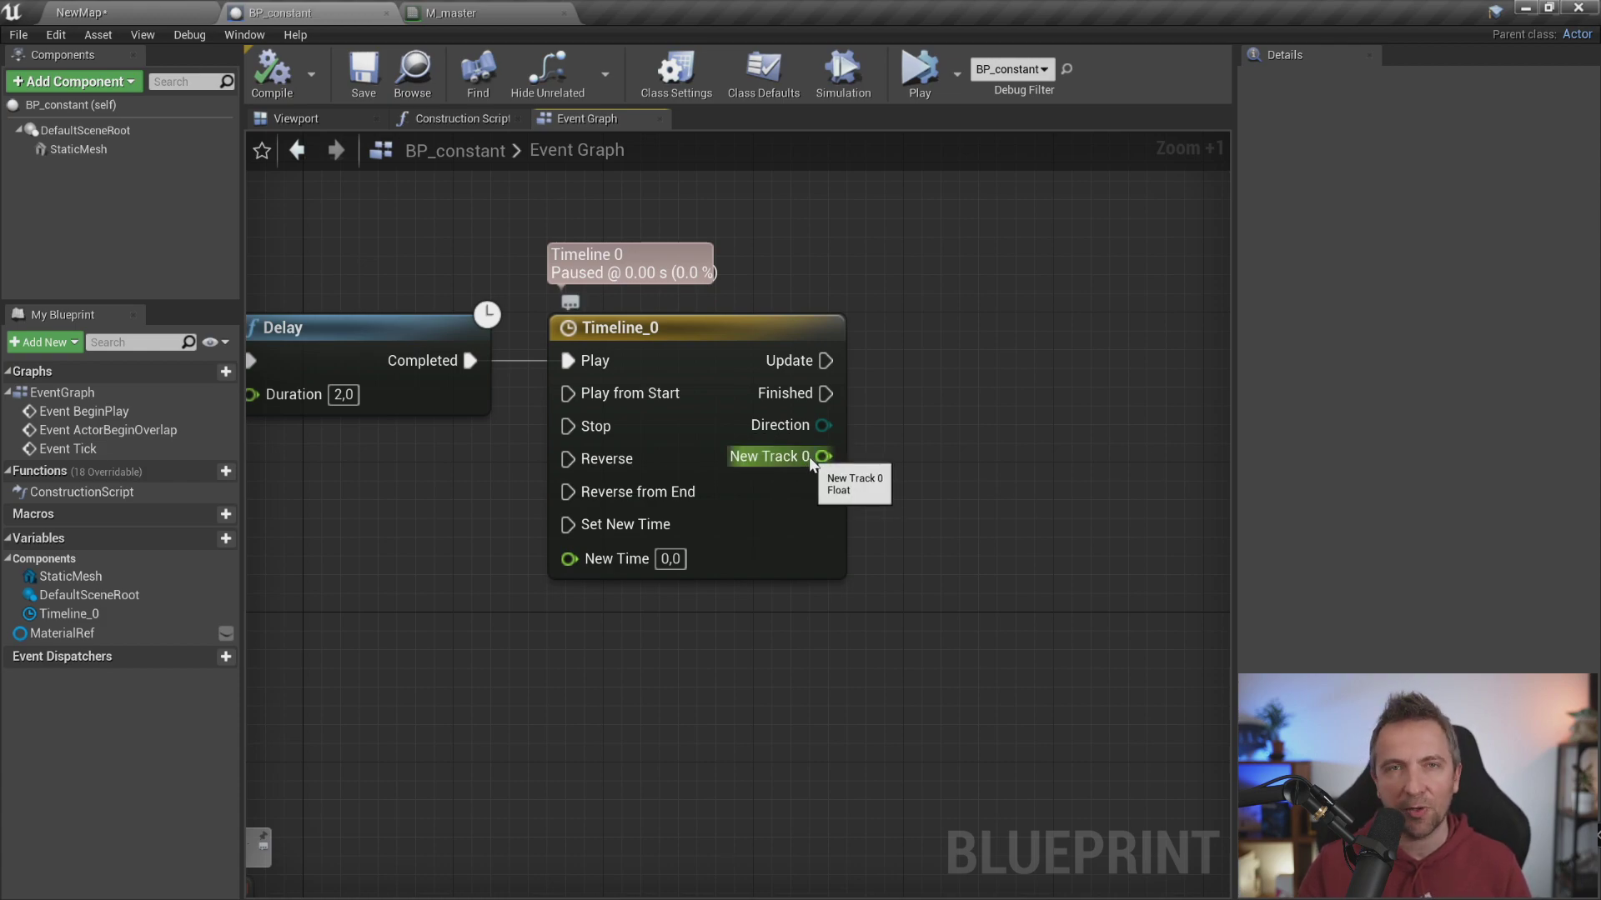
# Place a MaterialRef getter node in the graph next to Timeline_0
pyautogui.moveTo(825, 457)
pyautogui.mouseDown()
pyautogui.moveTo(932, 507)
pyautogui.moveTo(907, 368)
pyautogui.mouseUp()
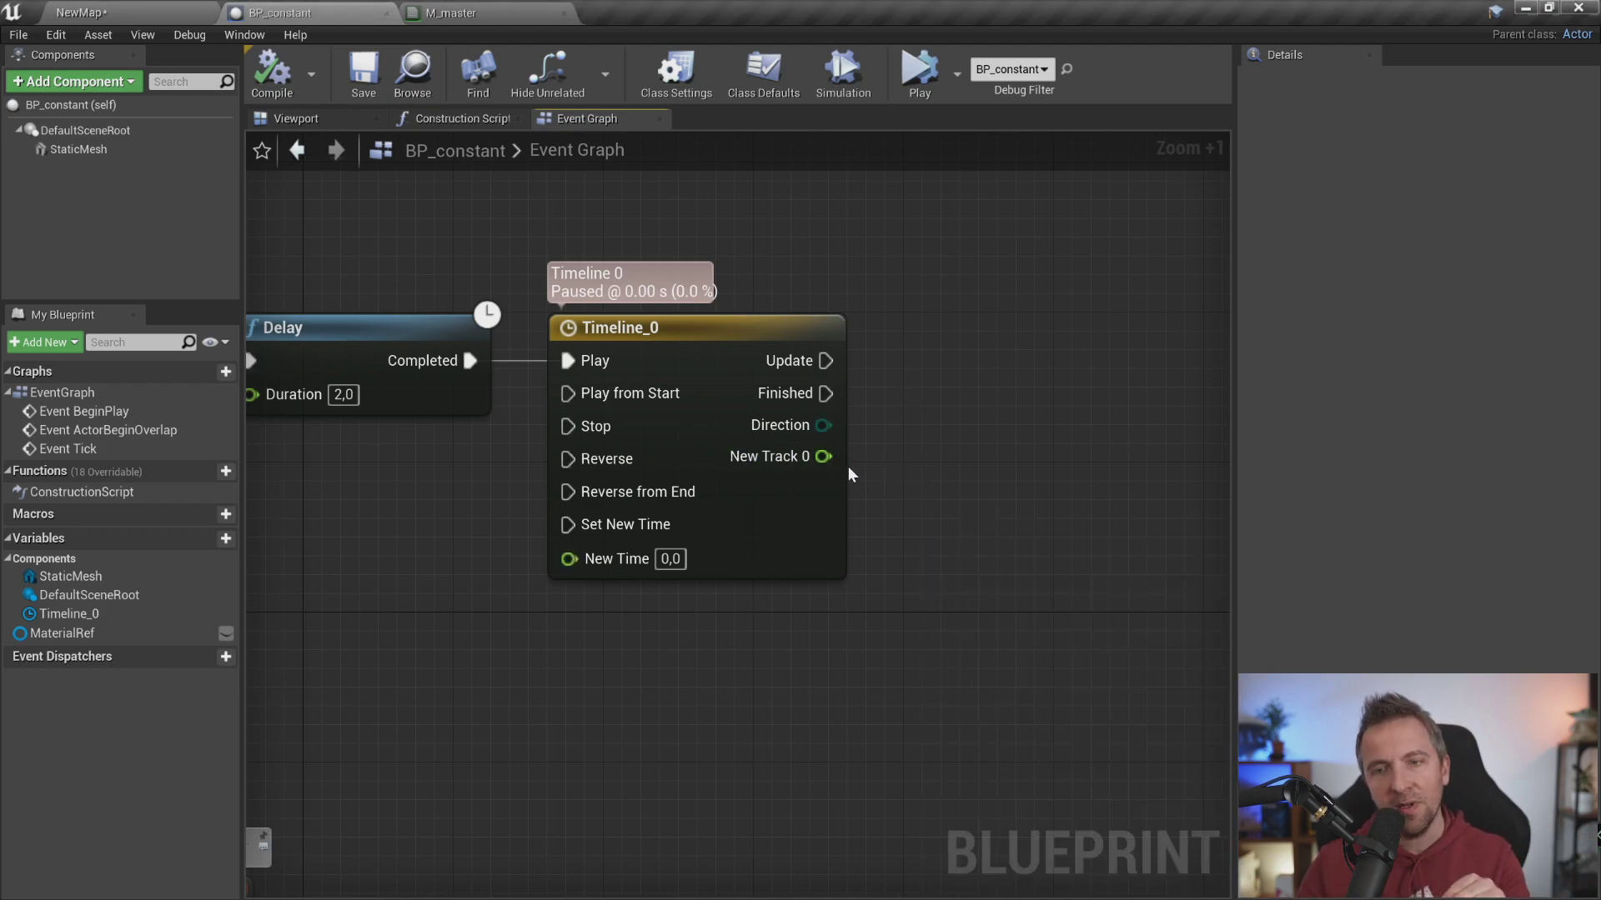
pyautogui.moveTo(824, 456); pyautogui.dragTo(968, 514)
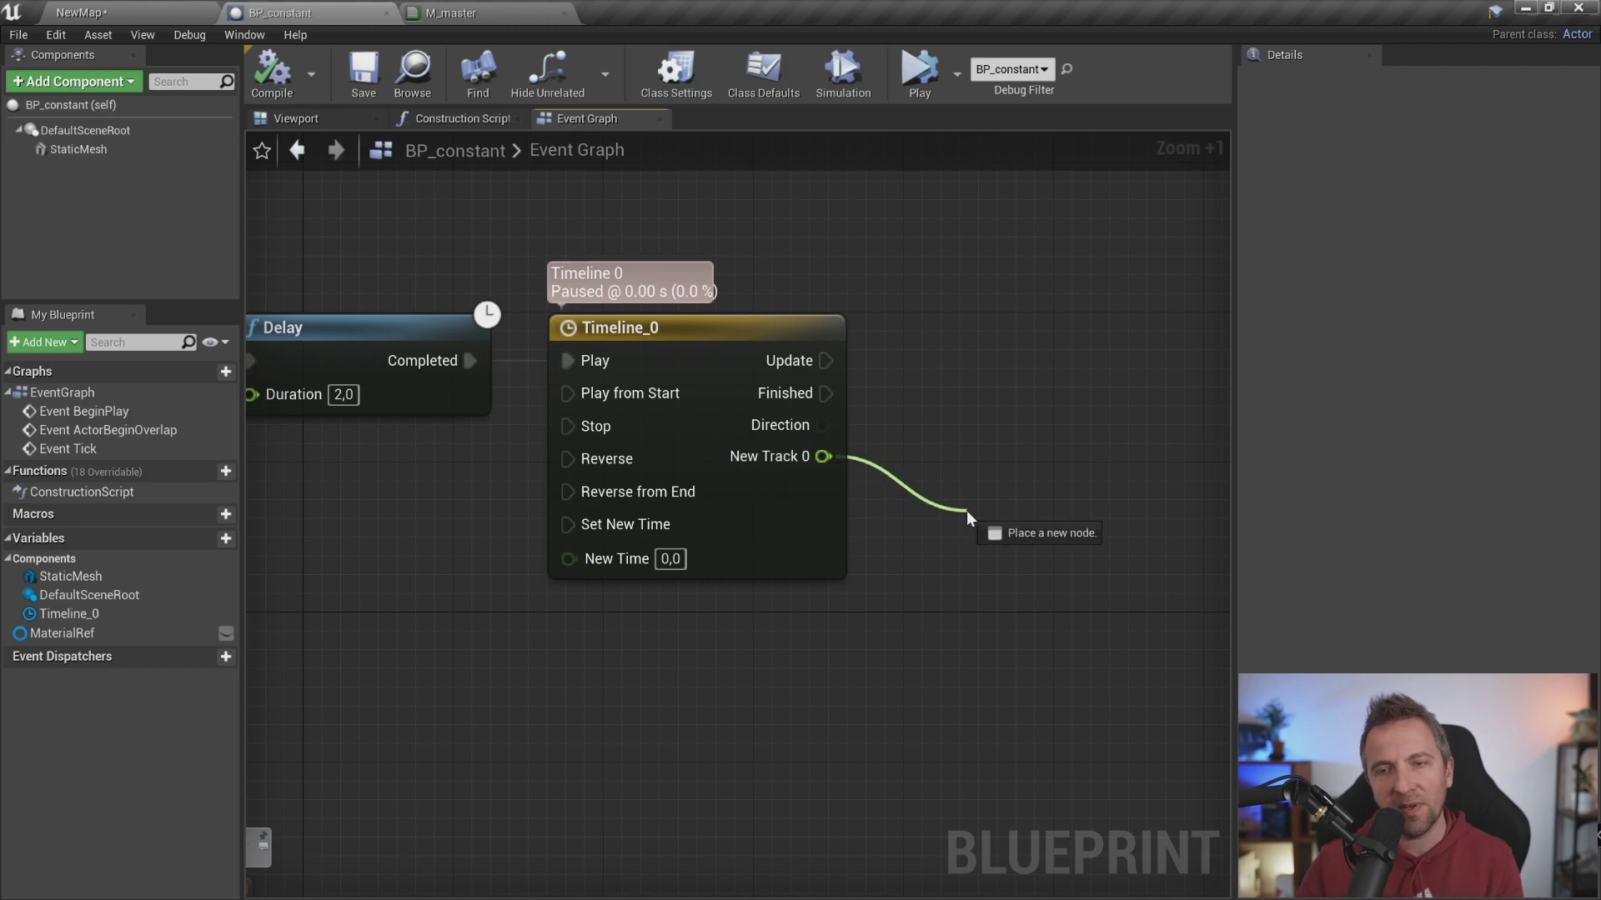
pyautogui.click(932, 362)
pyautogui.moveTo(825, 360)
pyautogui.mouseDown()
pyautogui.moveTo(922, 340)
pyautogui.moveTo(933, 366)
pyautogui.mouseUp()
pyautogui.click(873, 302)
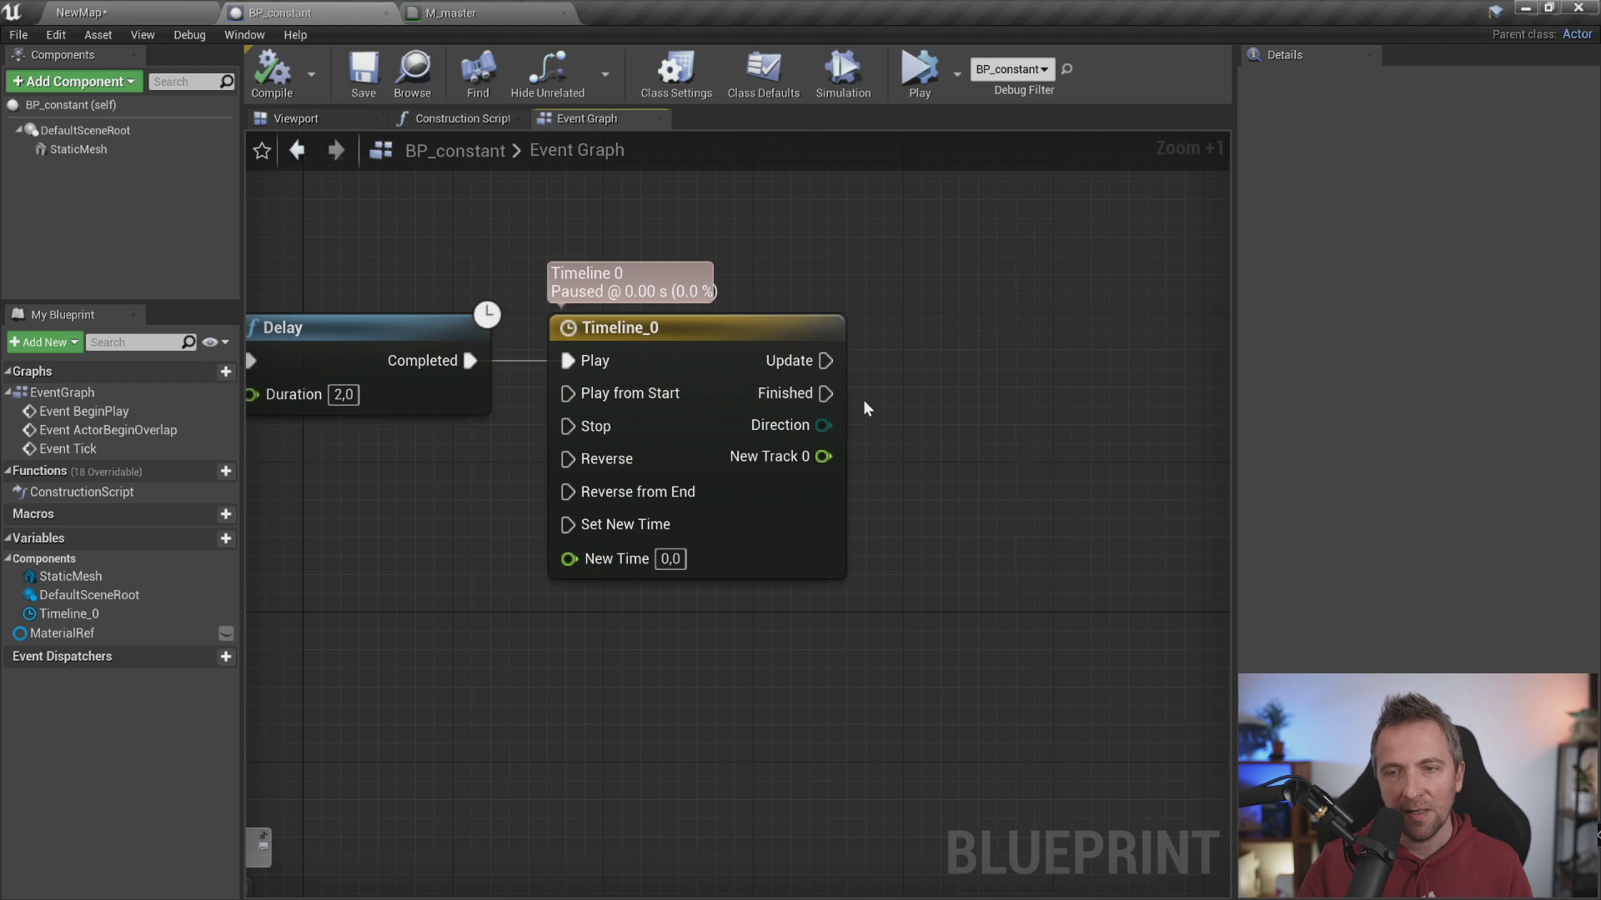
pyautogui.moveTo(948, 441); pyautogui.dragTo(819, 405, button='right')
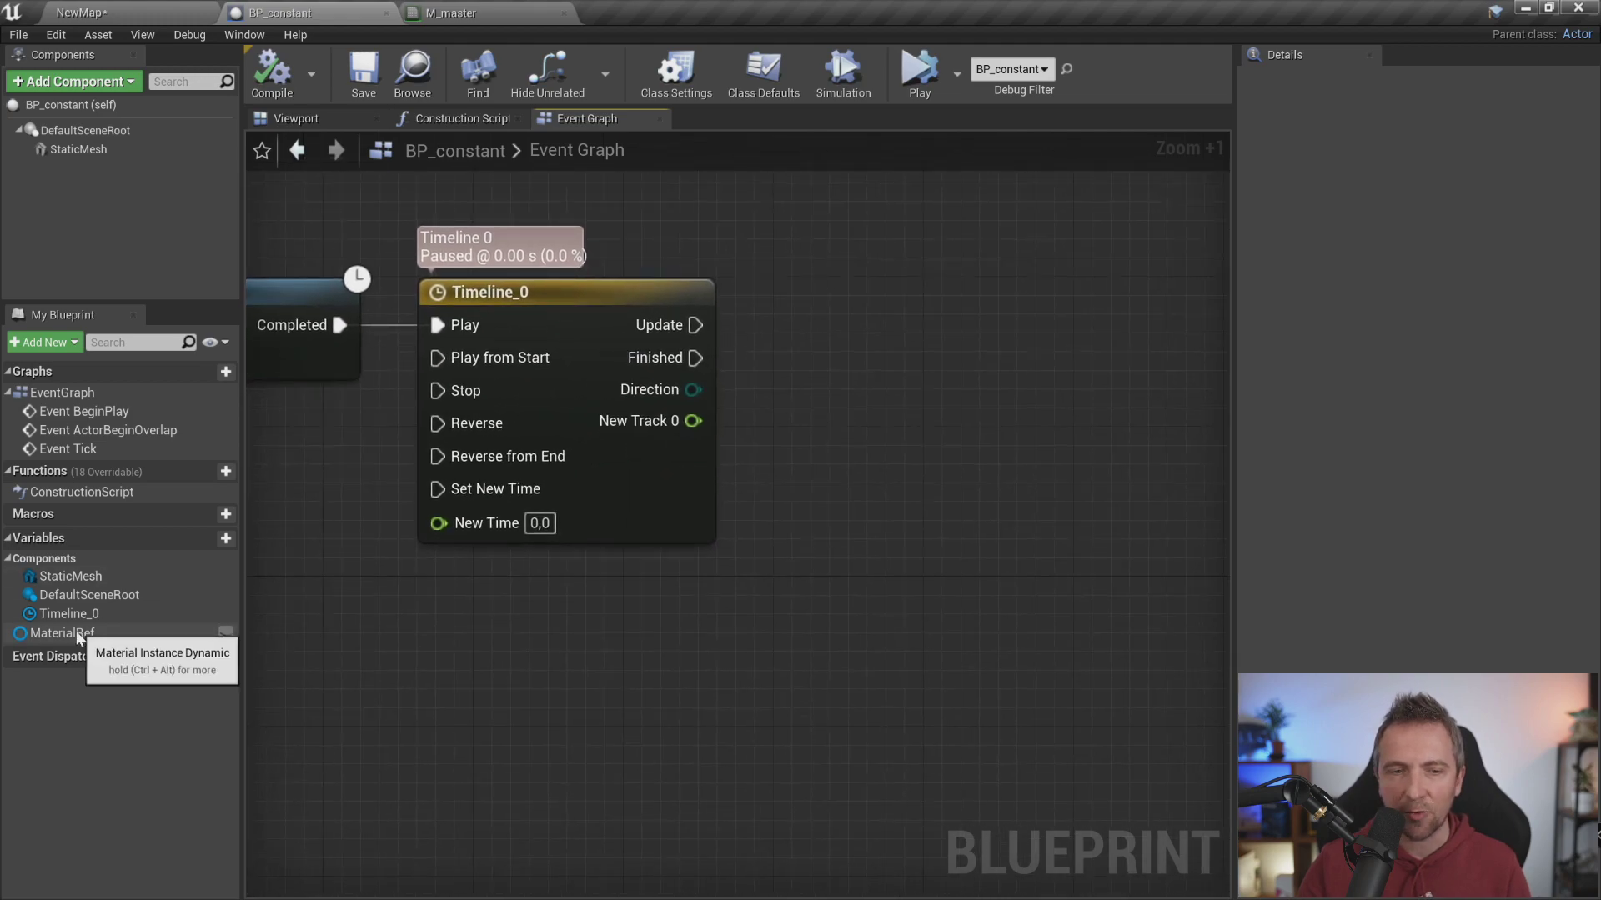
pyautogui.moveTo(66, 634)
pyautogui.mouseDown()
pyautogui.moveTo(332, 687)
pyautogui.moveTo(850, 392)
pyautogui.moveTo(983, 364)
pyautogui.mouseUp()
pyautogui.click(851, 457)
# Add a Set Scalar Parameter Value run by Timeline Update, with Parameter Name 'metallic'
pyautogui.write('s')
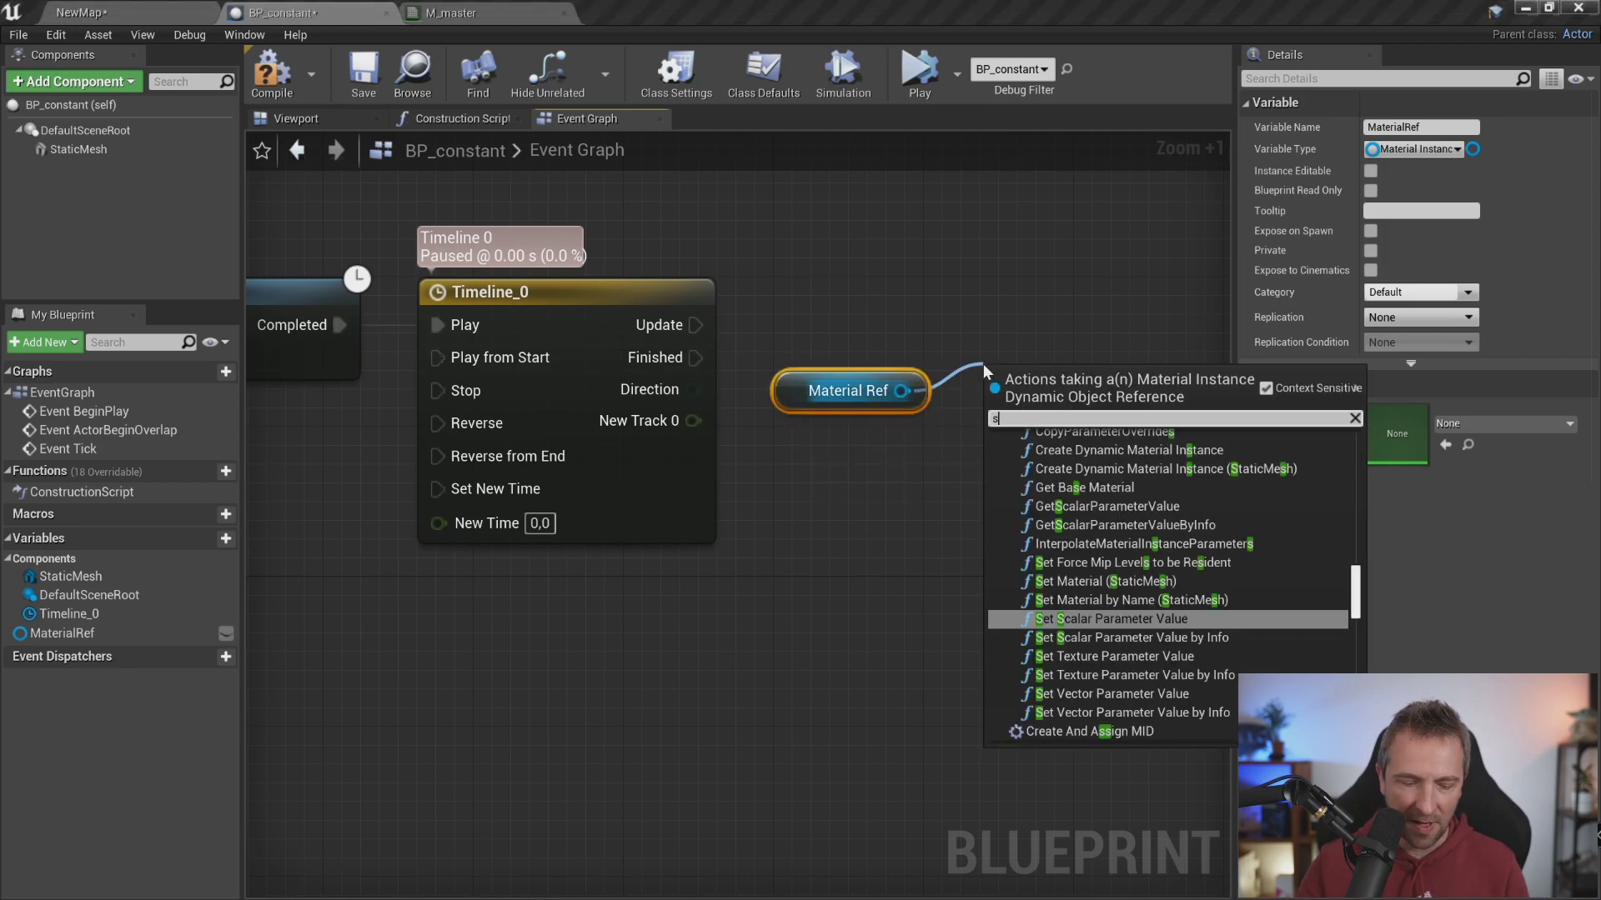
pyautogui.write('et scala')
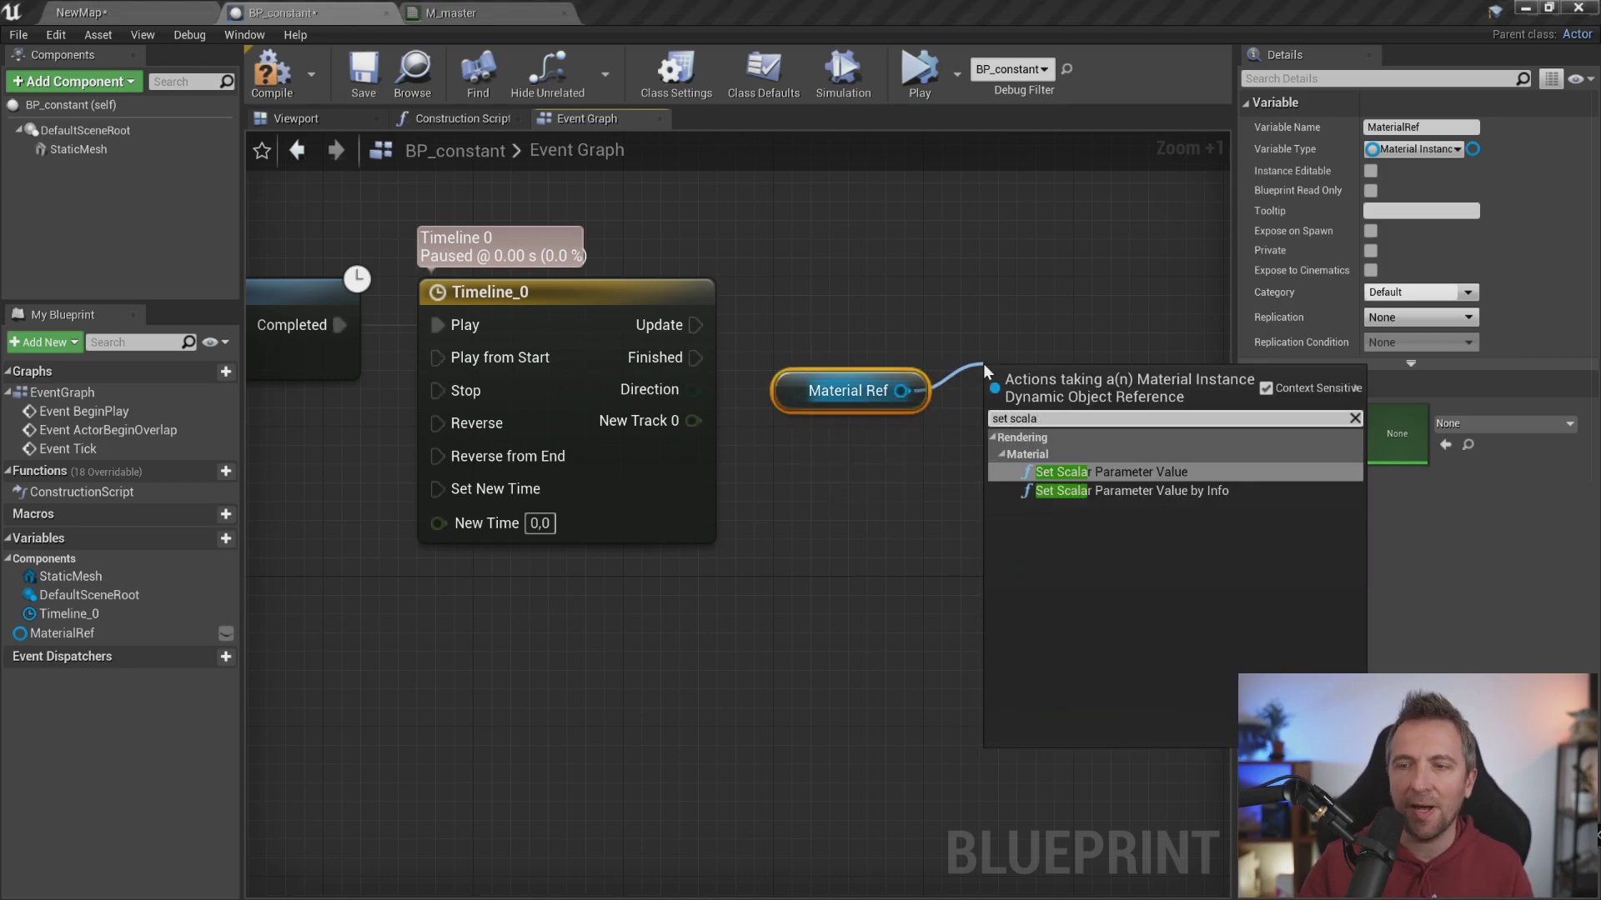
pyautogui.click(1144, 472)
pyautogui.moveTo(1114, 397); pyautogui.dragTo(1068, 303)
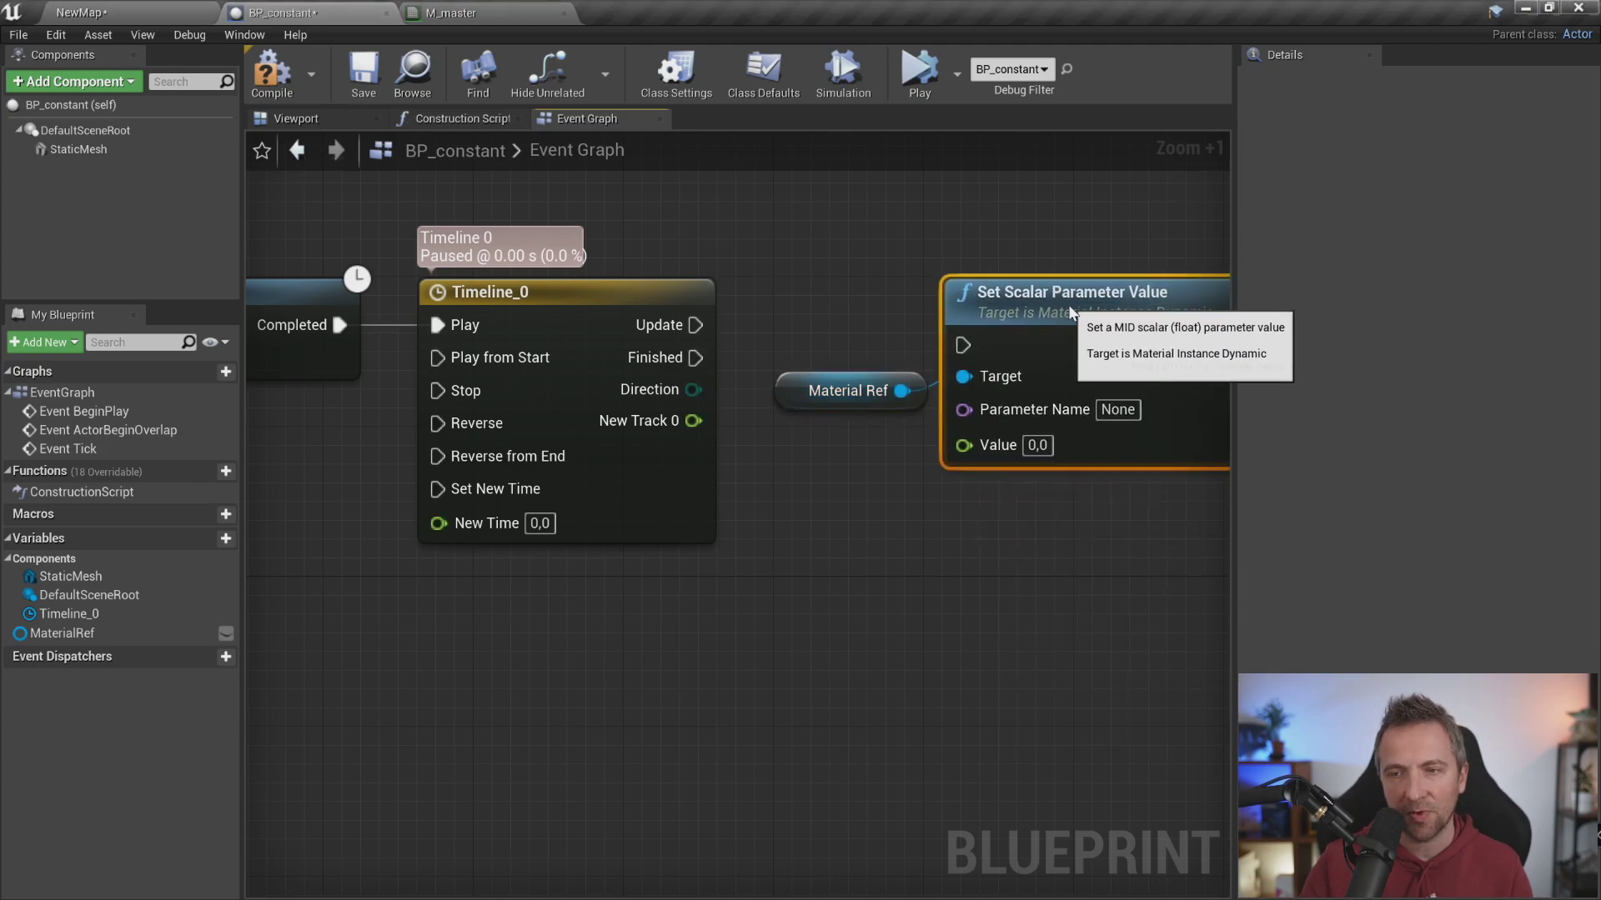
pyautogui.moveTo(691, 324); pyautogui.dragTo(963, 344)
pyautogui.moveTo(963, 342); pyautogui.dragTo(740, 378, button='right')
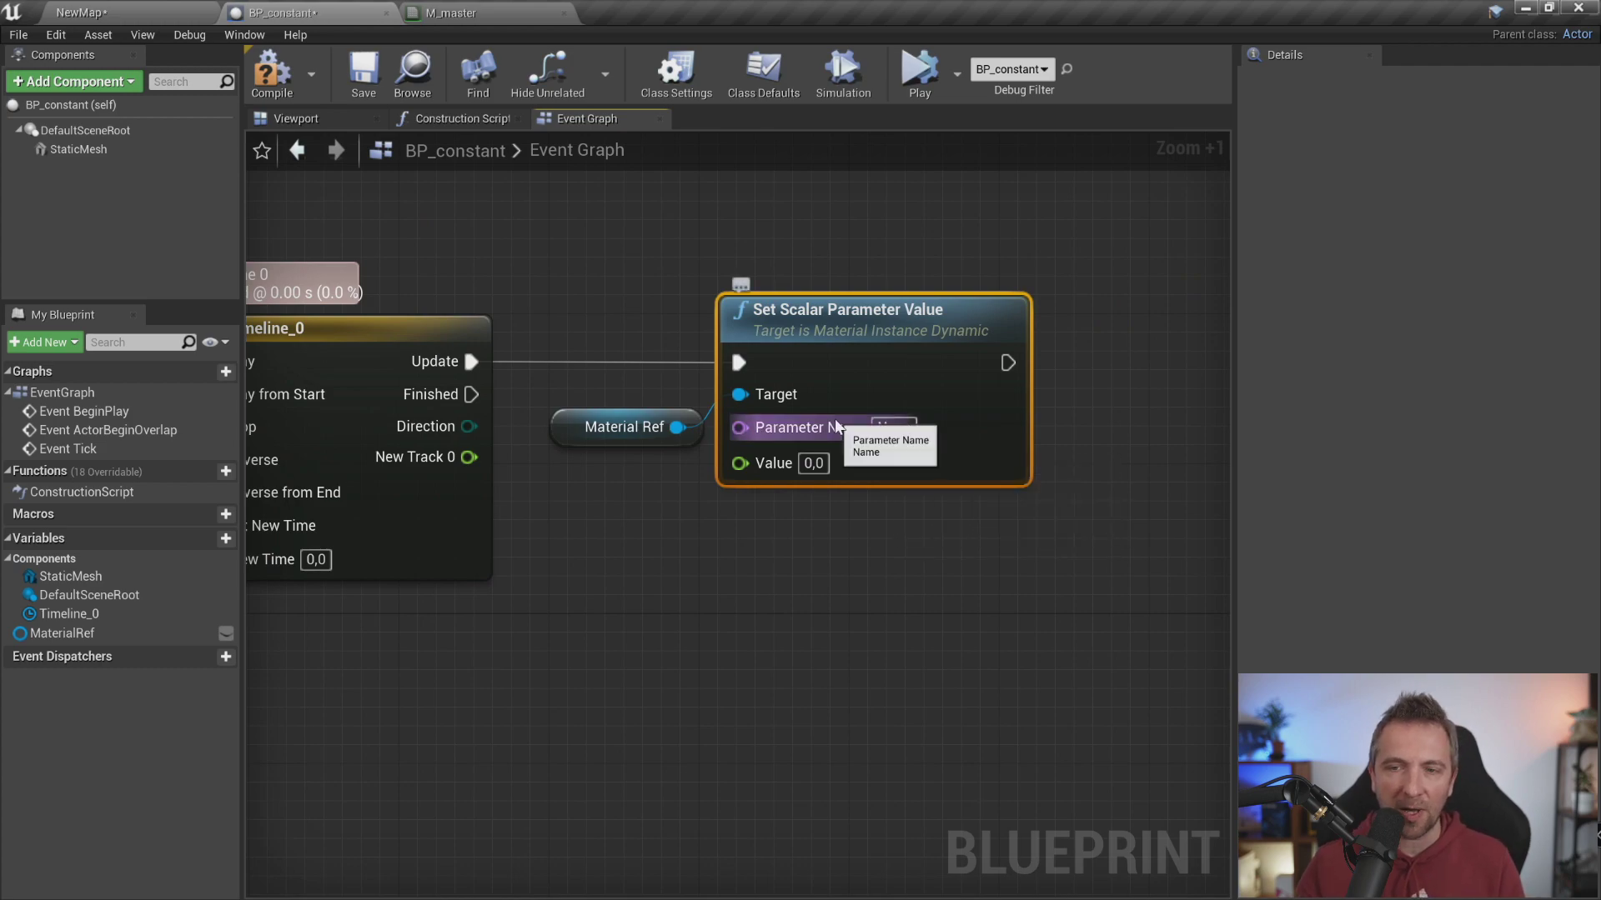
pyautogui.click(893, 427)
pyautogui.write('metallic')
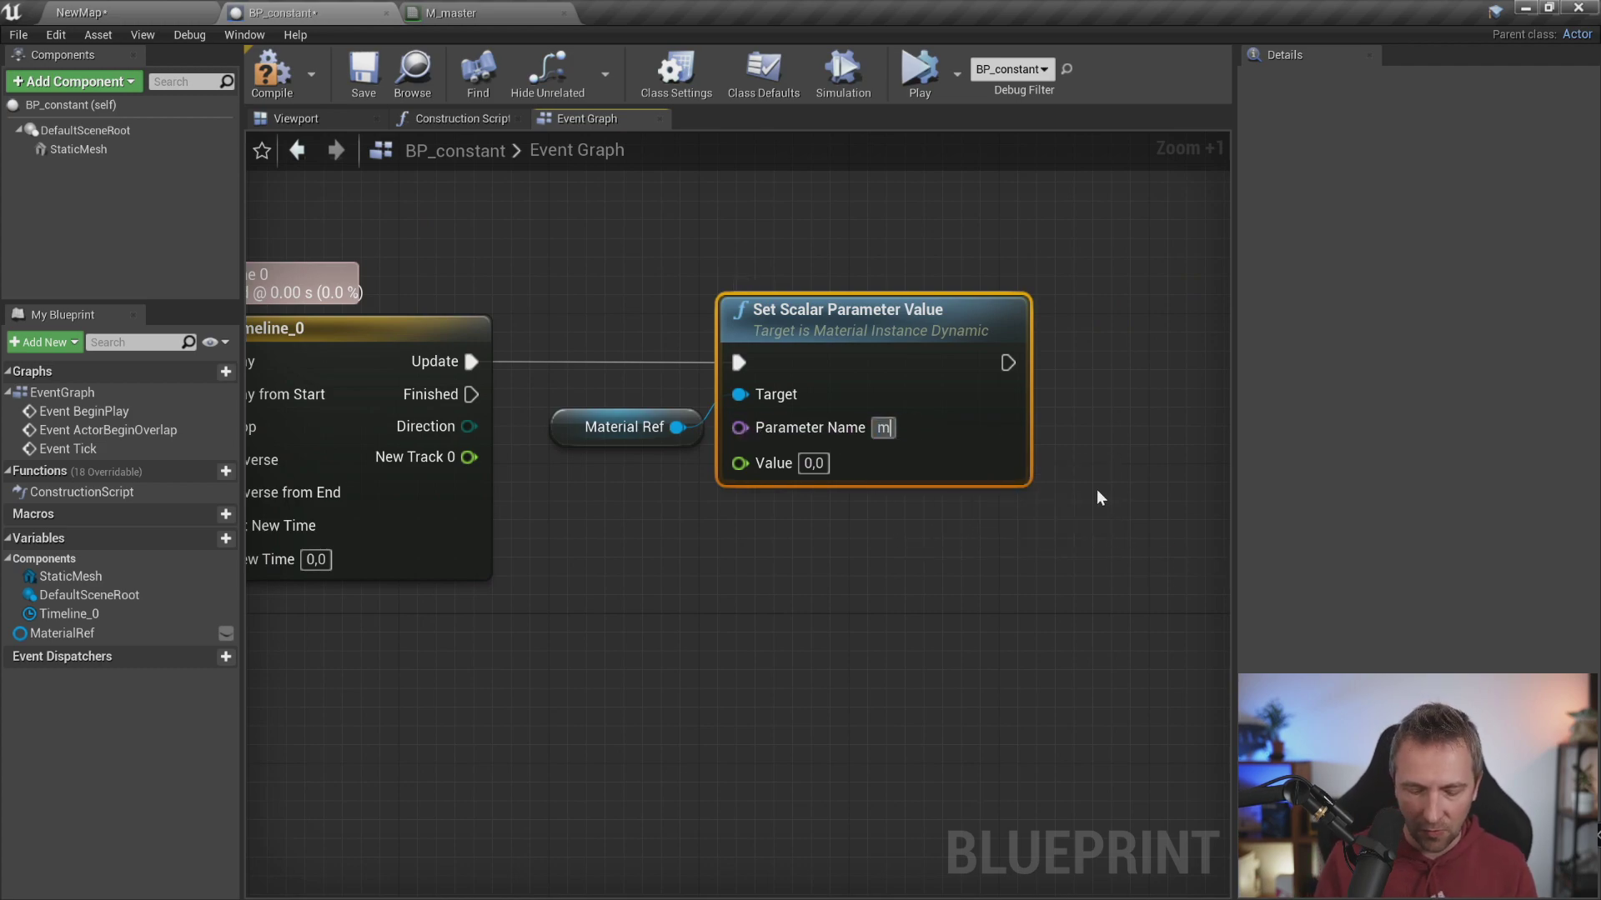
pyautogui.press('Return')
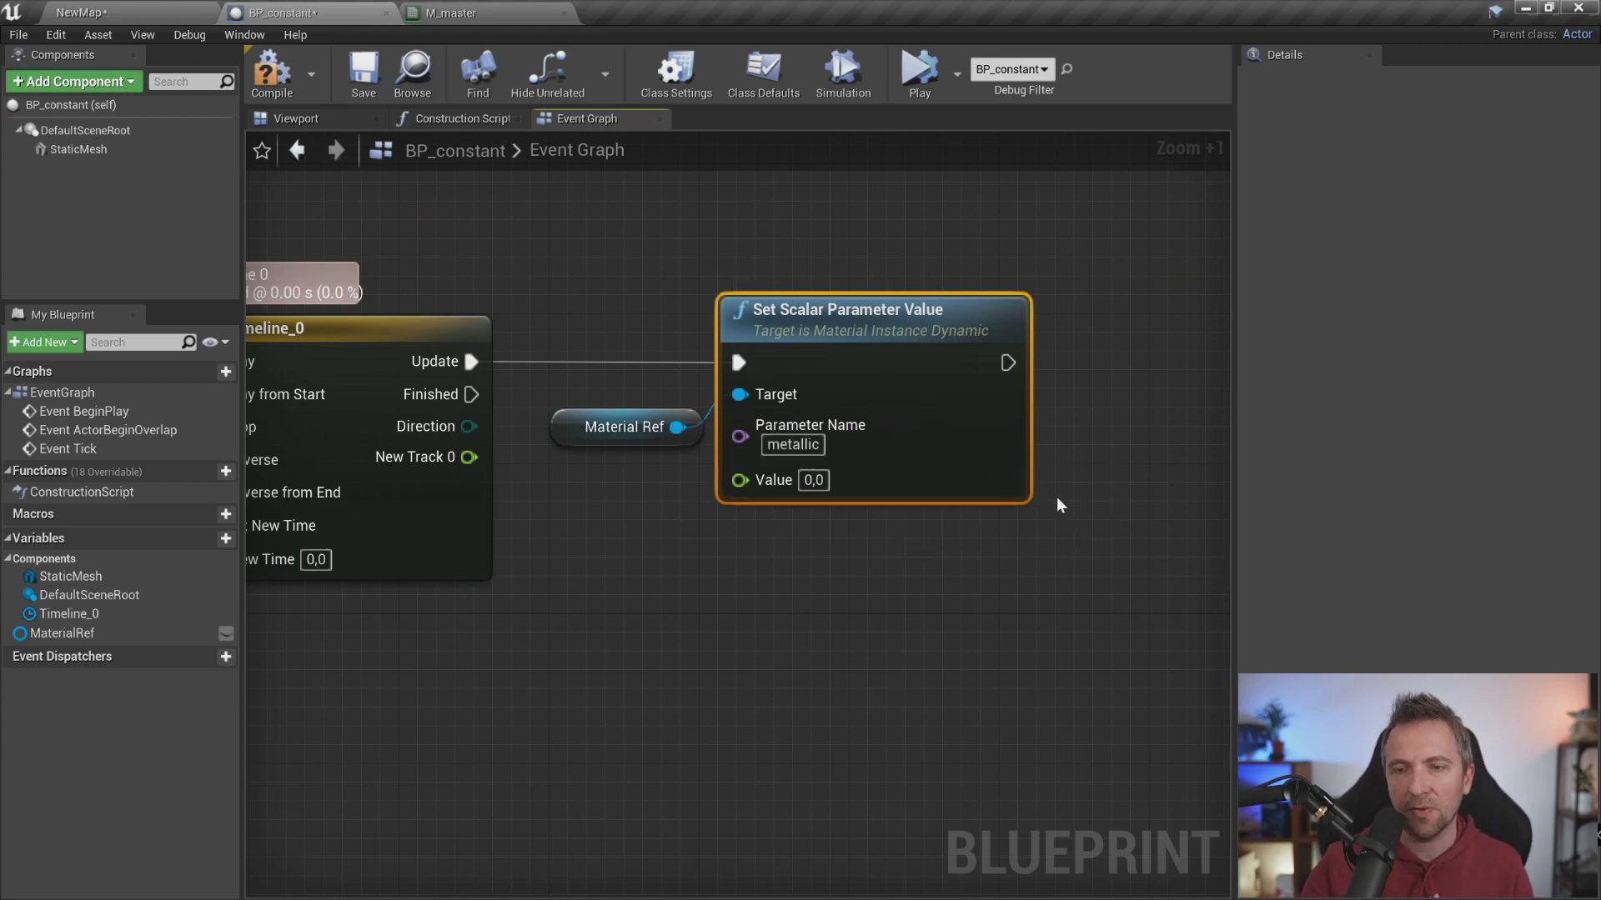
# Connect New Track 0 to the Set Scalar node's Value and recheck the curve
pyautogui.moveTo(1022, 450); pyautogui.dragTo(1200, 424, button='right')
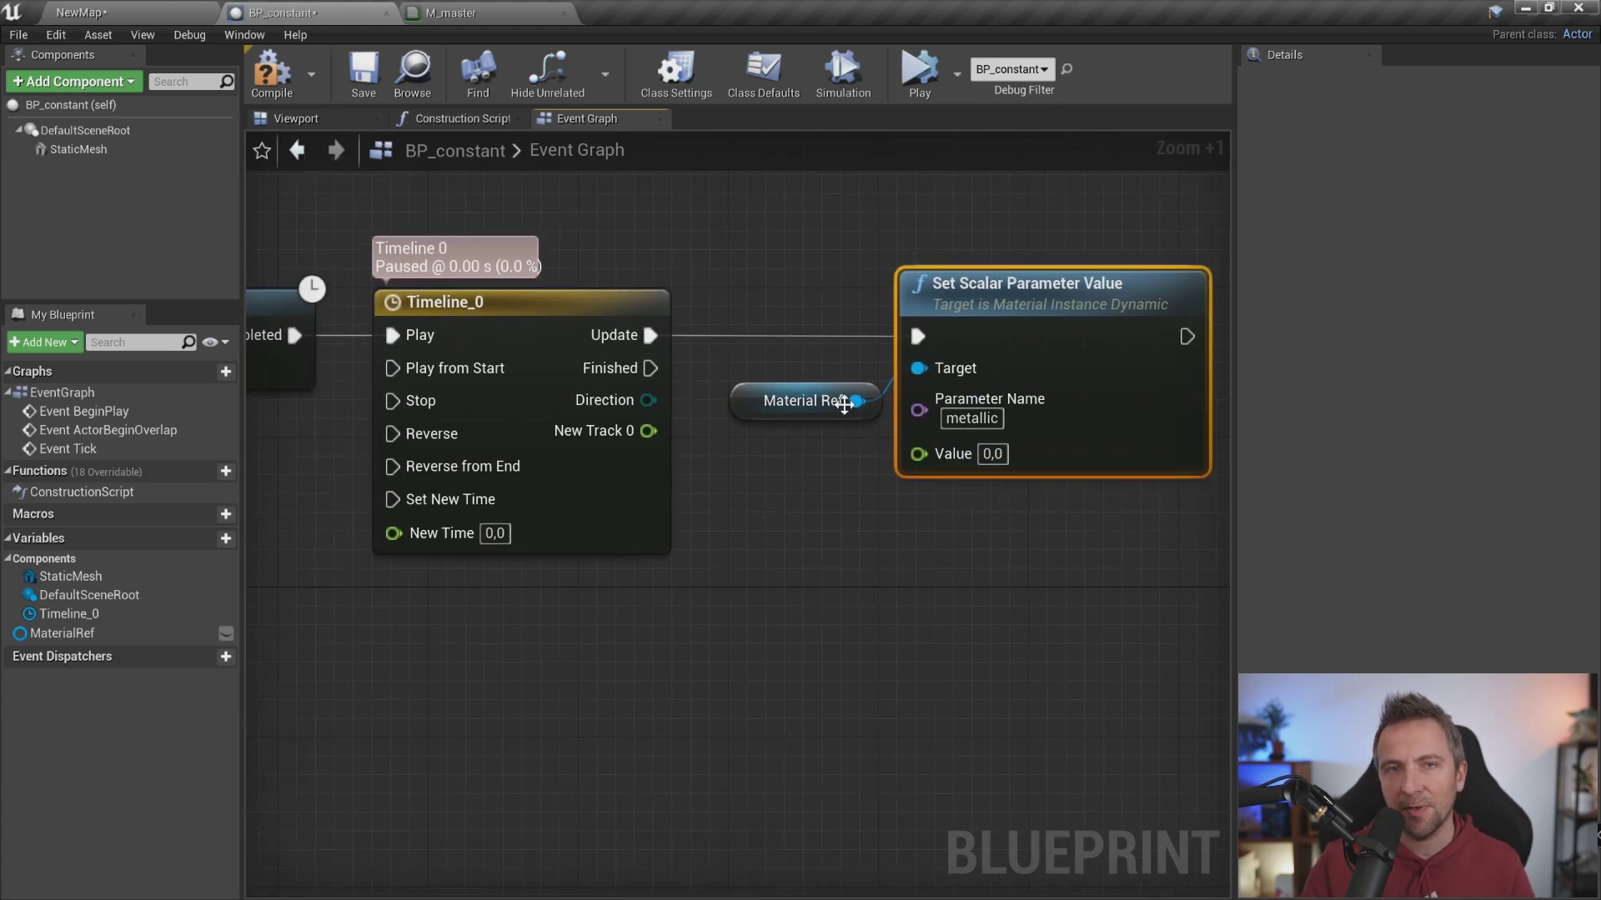
pyautogui.moveTo(648, 430)
pyautogui.mouseDown()
pyautogui.moveTo(785, 421)
pyautogui.moveTo(938, 456)
pyautogui.mouseUp()
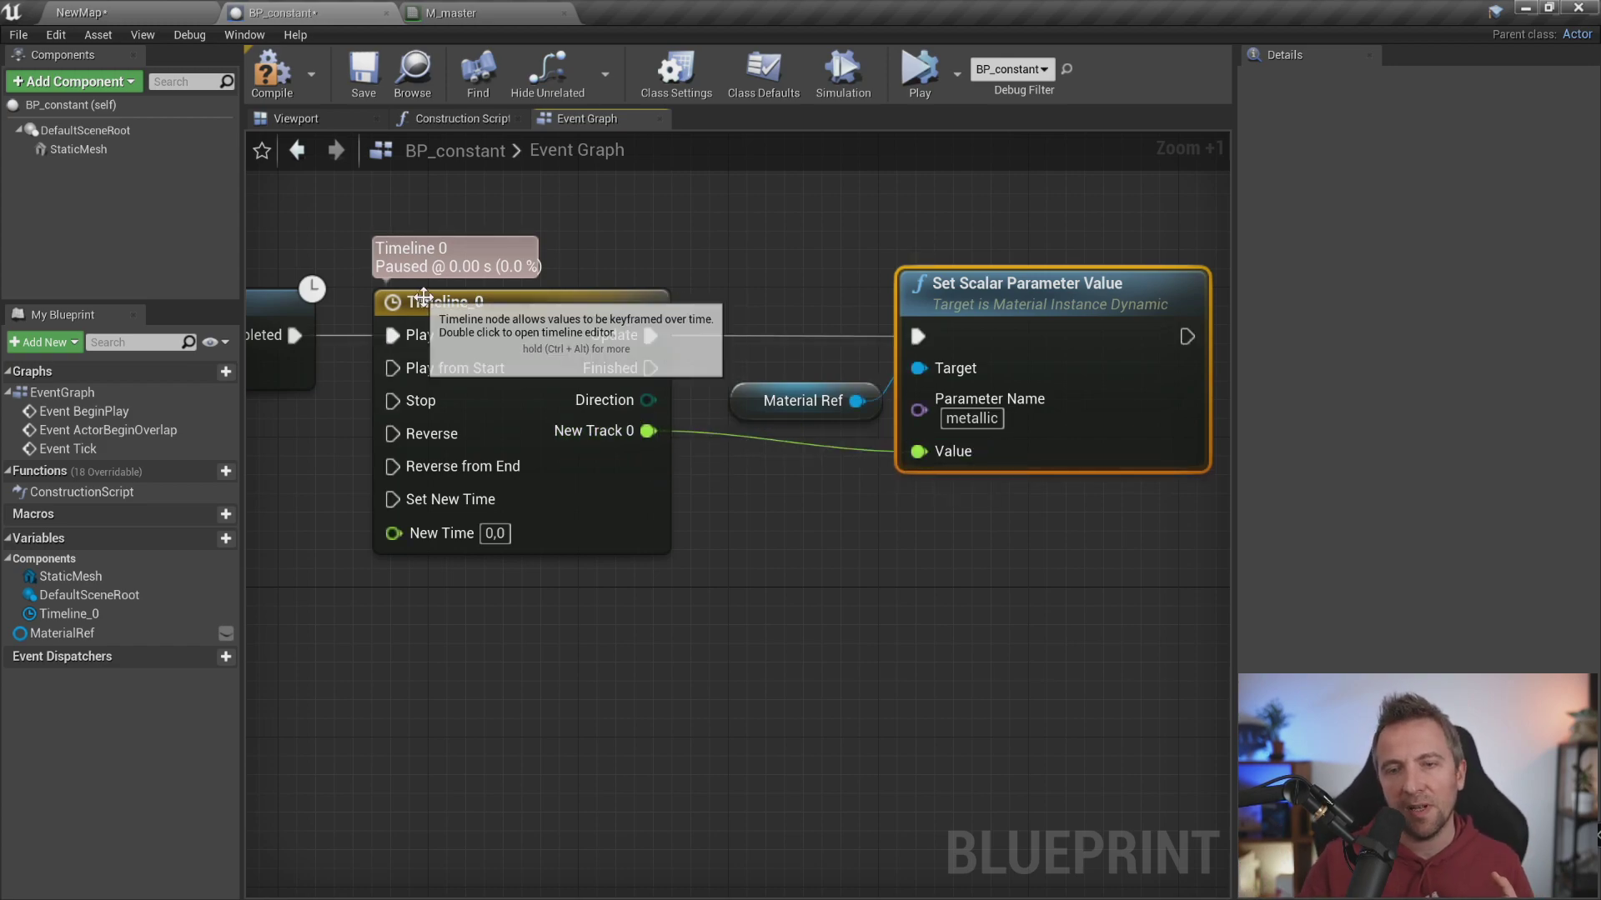
pyautogui.doubleClick(511, 302)
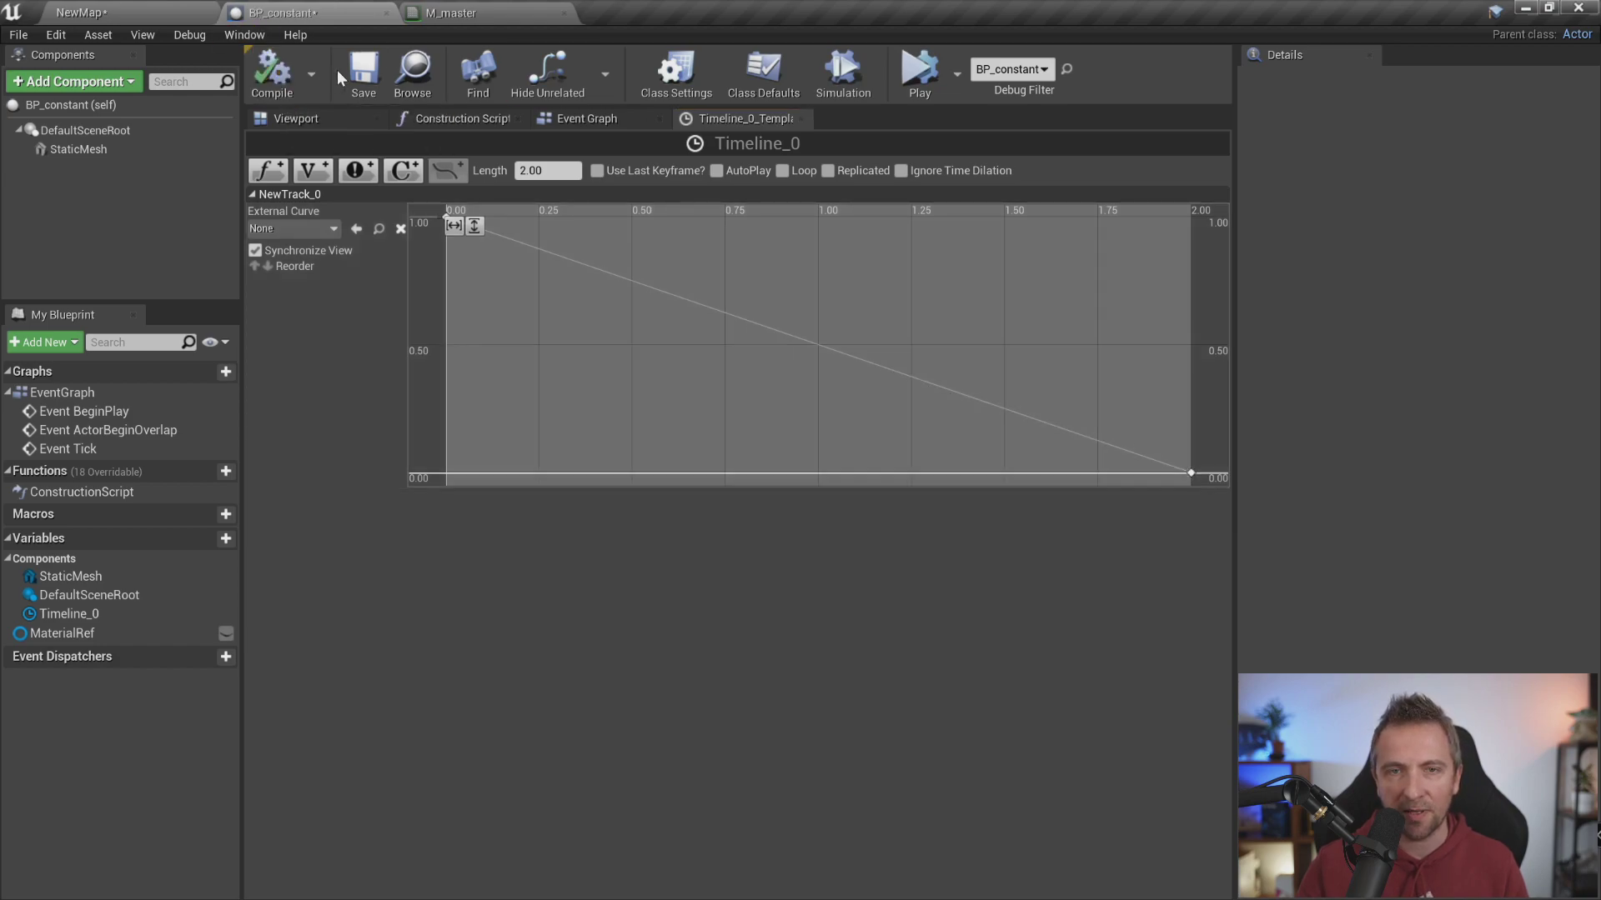
pyautogui.click(801, 119)
pyautogui.scroll(-5, 924, 424)
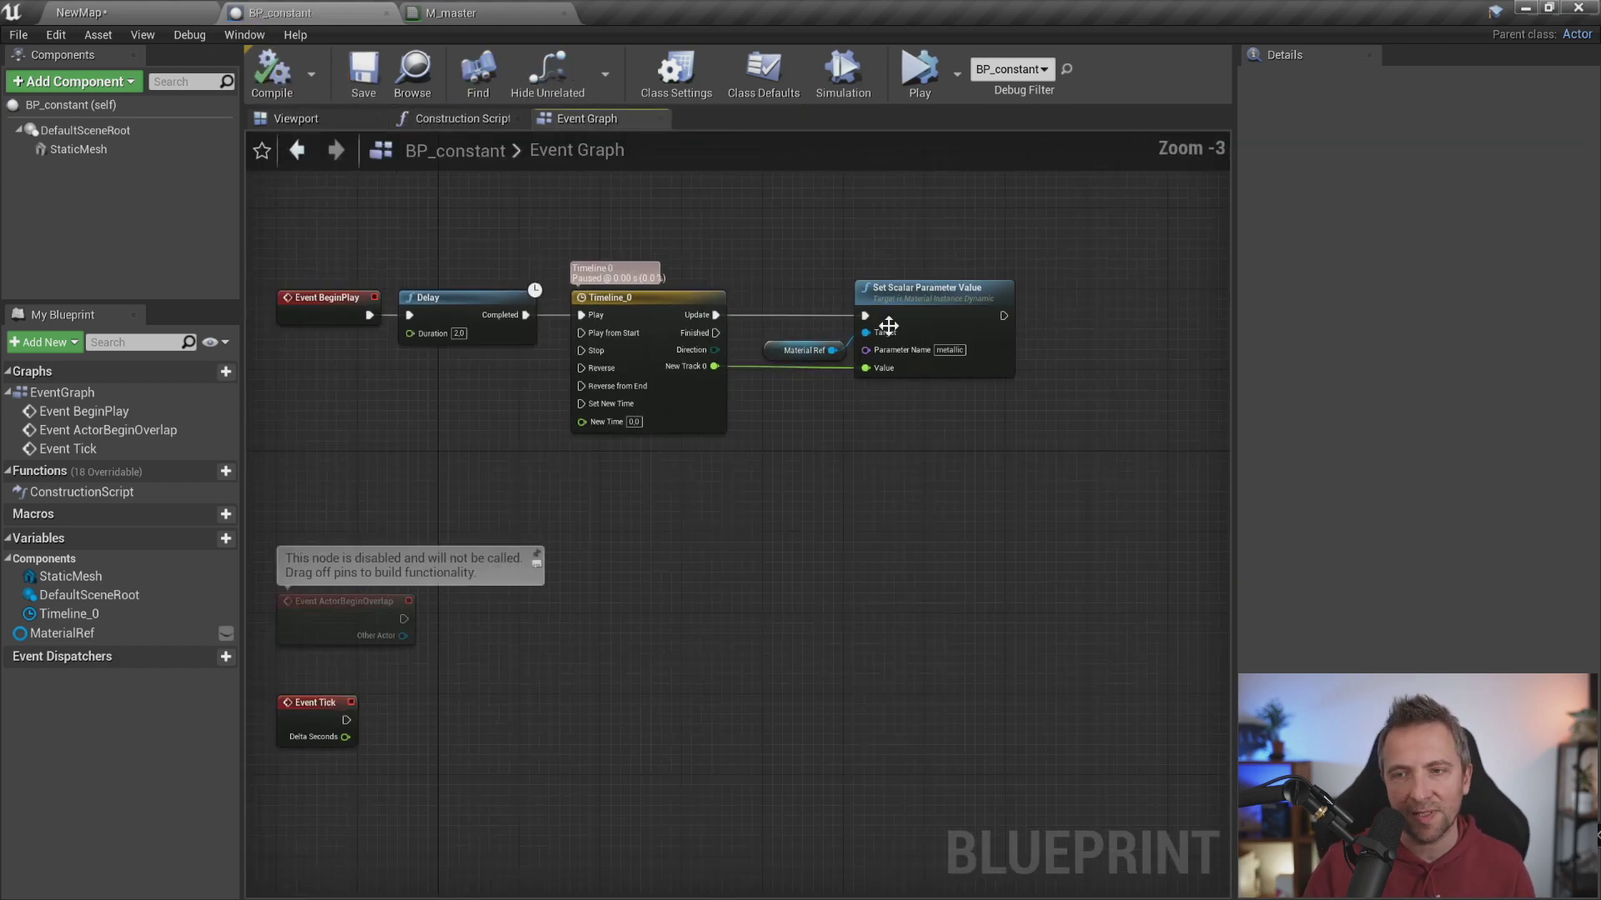
pyautogui.scroll(3, 884, 383)
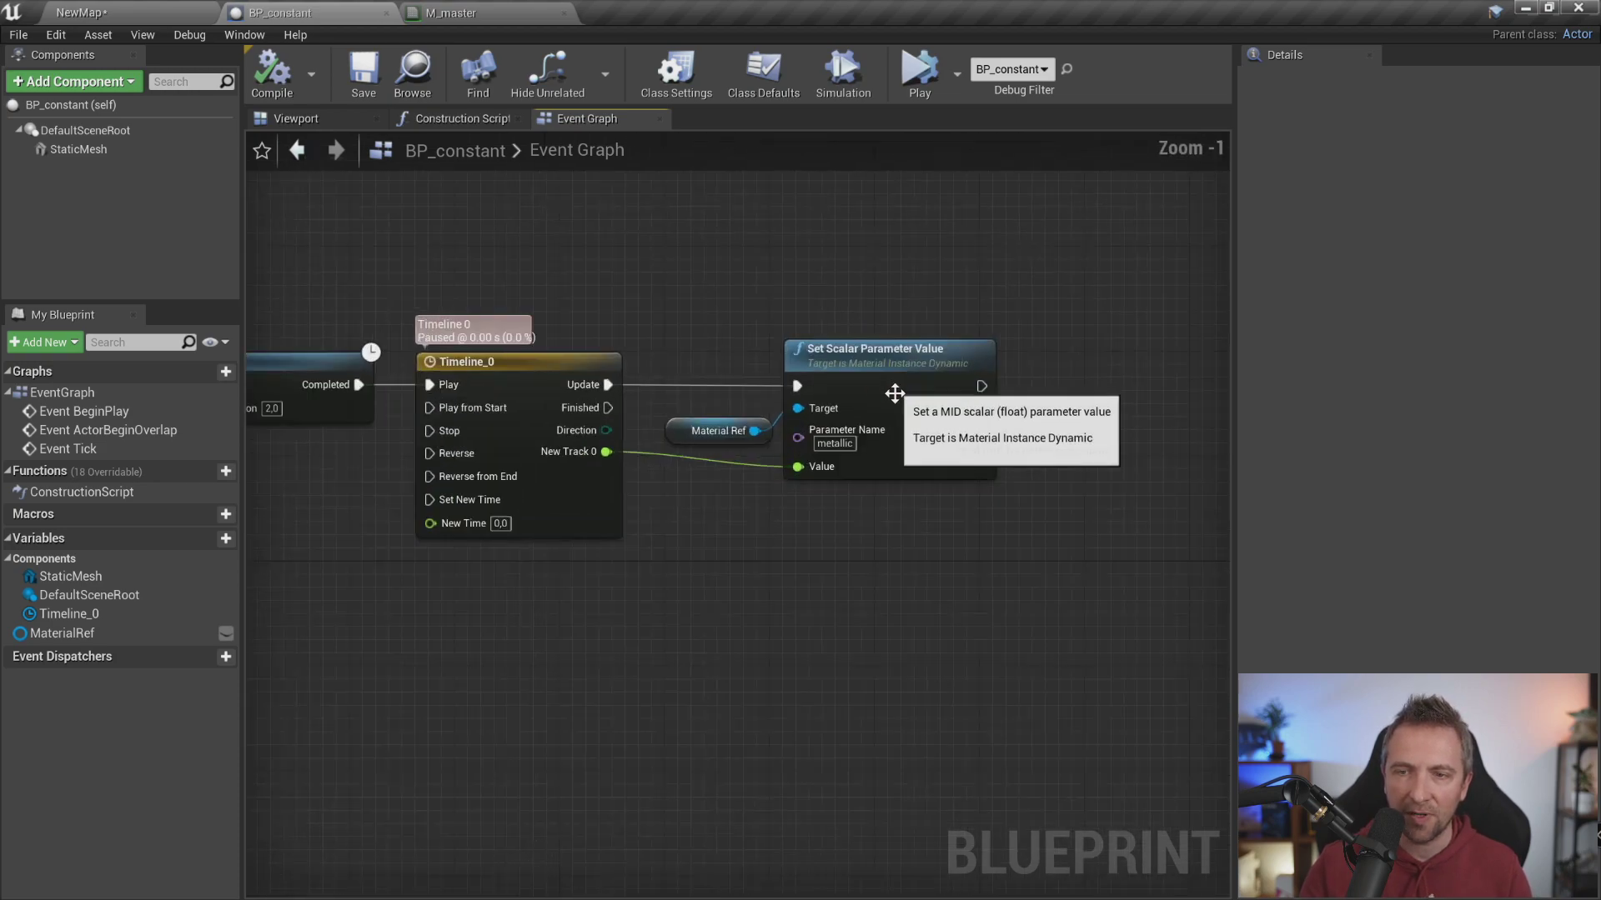
pyautogui.scroll(2, 883, 384)
# Play NewMap twice and watch the BP_constant sphere fade from chrome to matte white
pyautogui.click(192, 12)
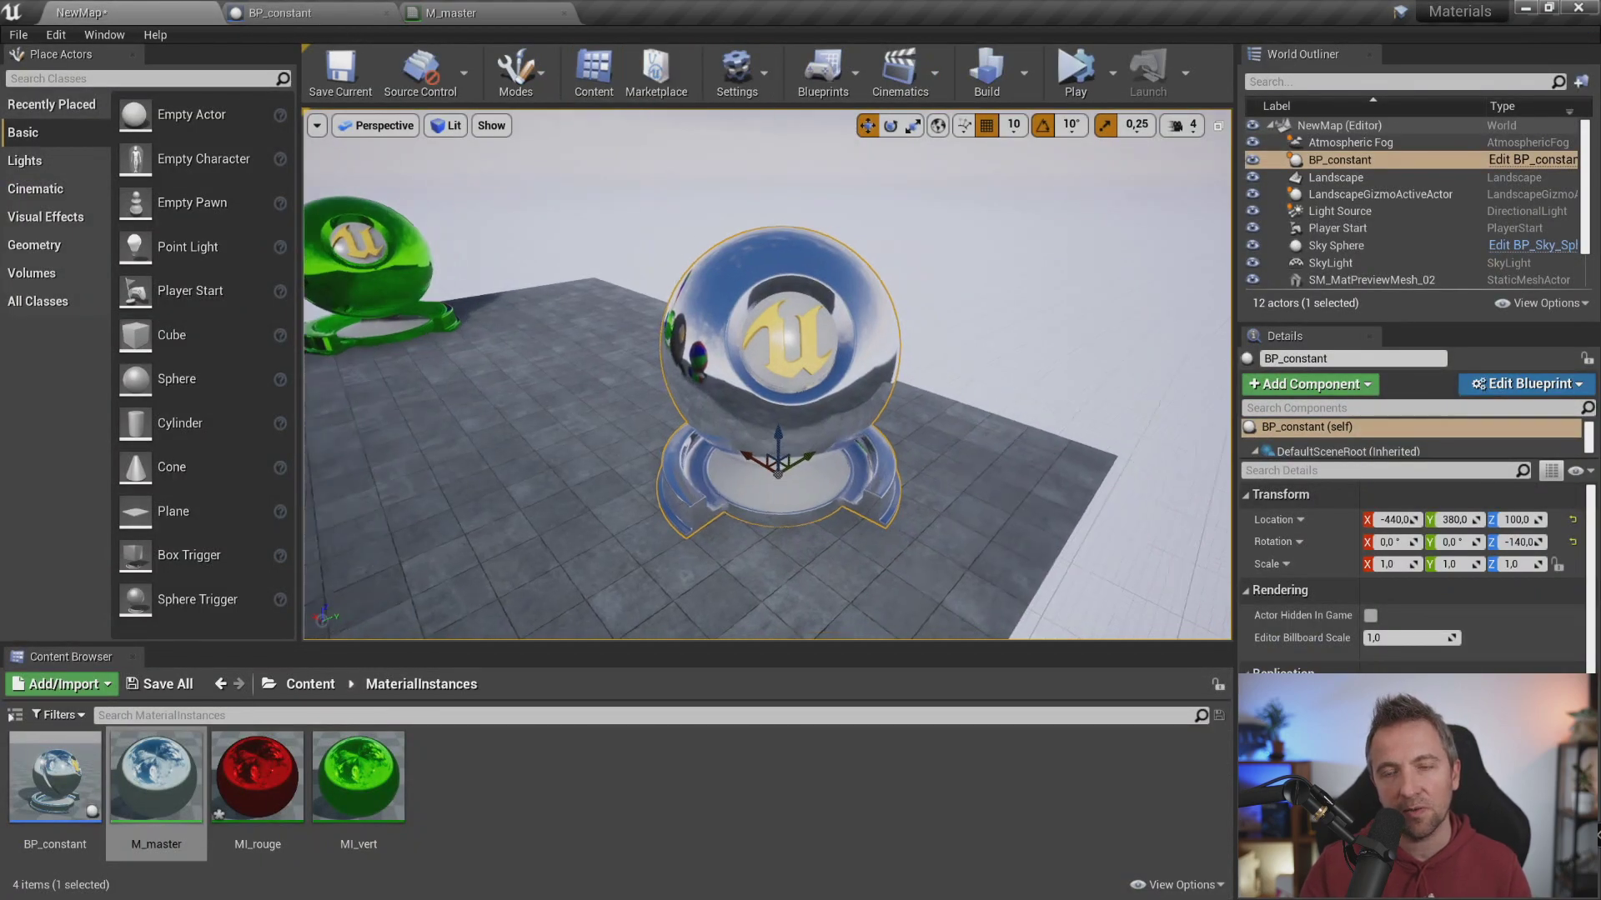
pyautogui.click(1073, 83)
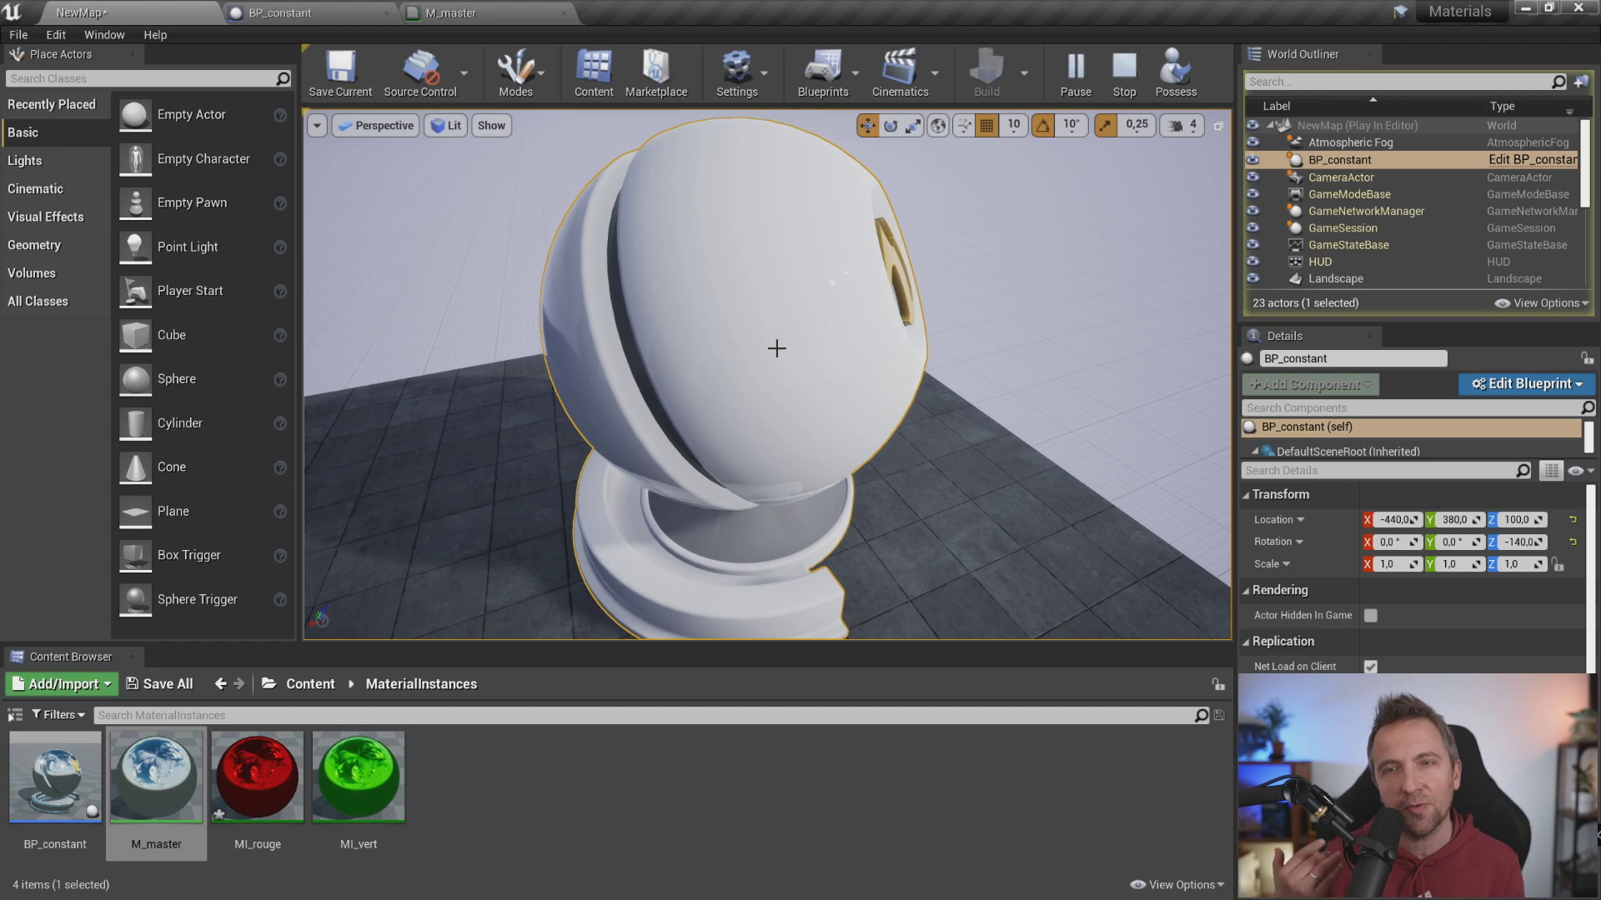
pyautogui.press('Escape')
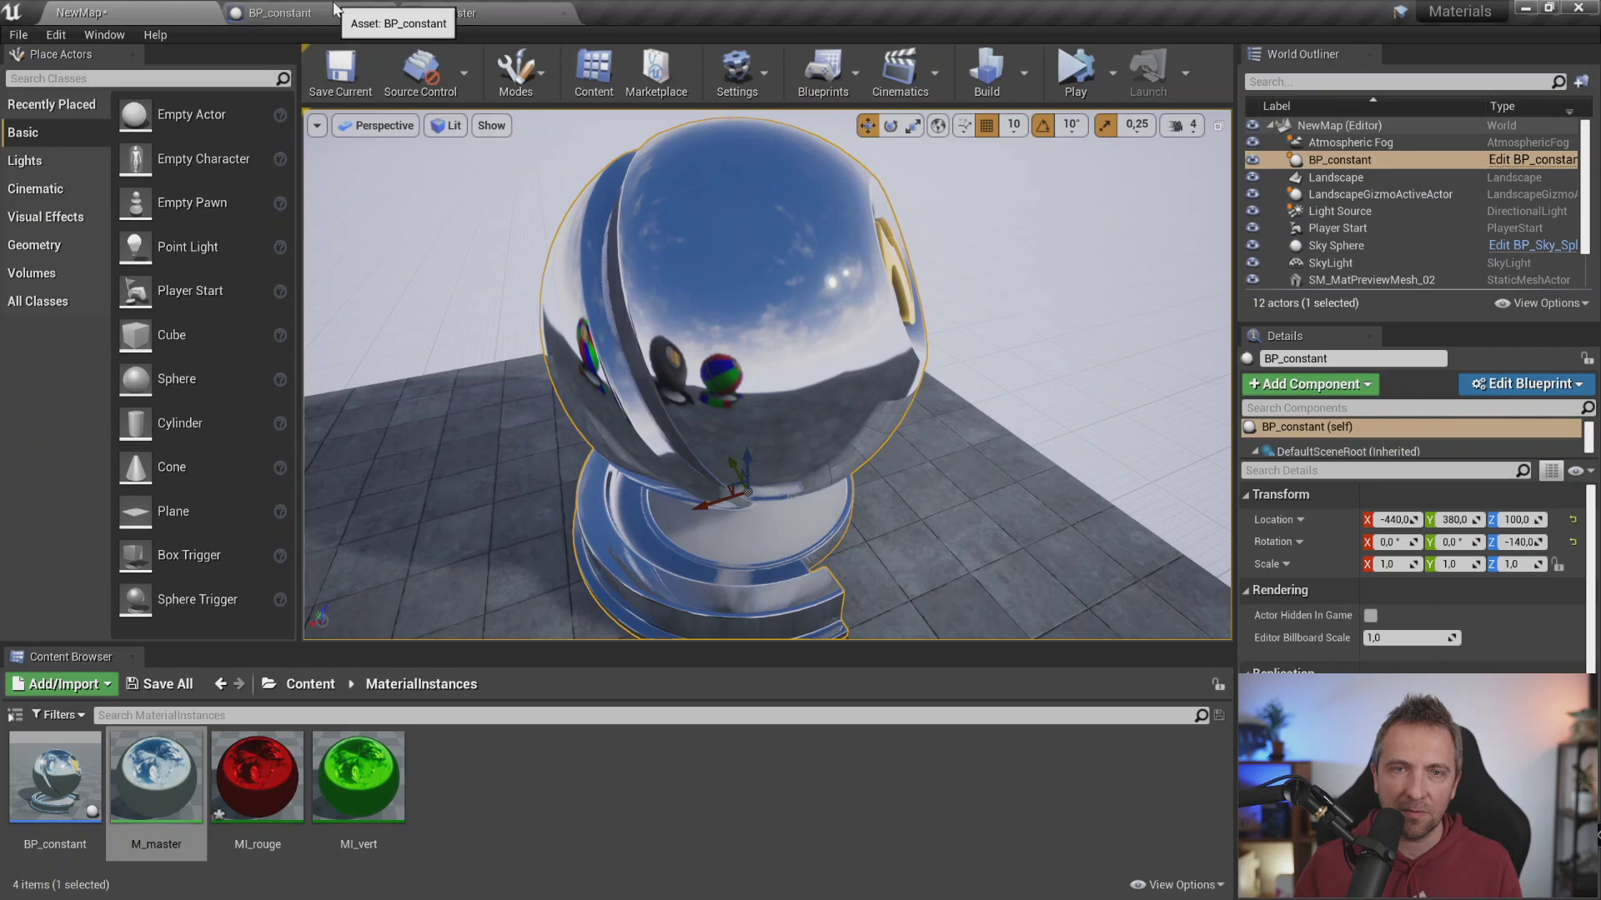
pyautogui.click(1088, 79)
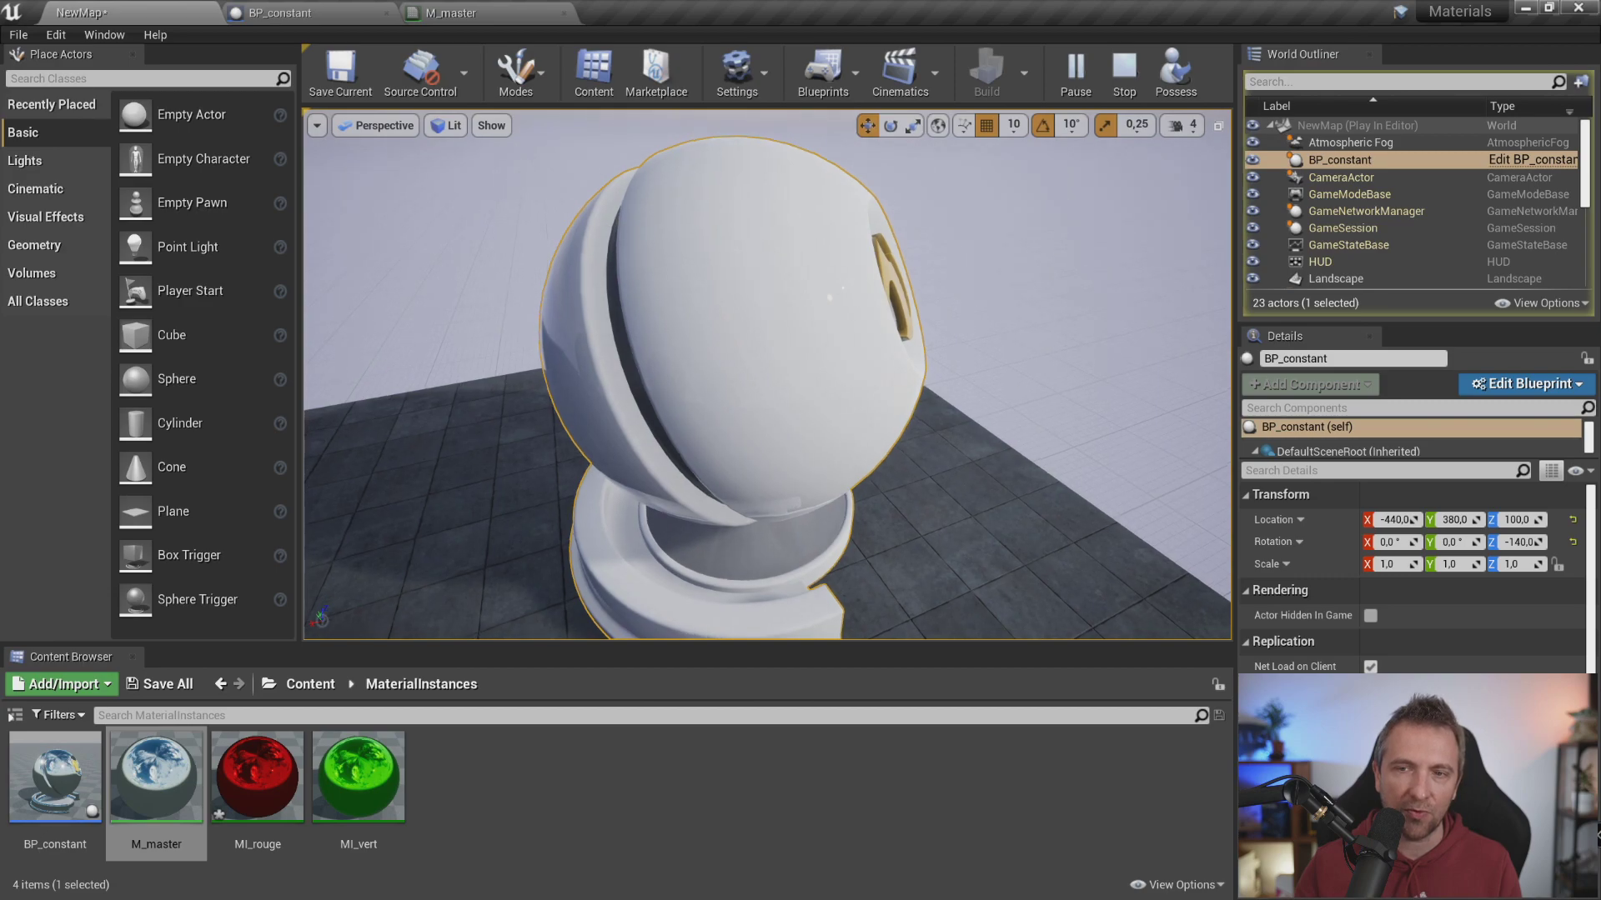
pyautogui.moveTo(874, 435); pyautogui.dragTo(634, 428, button='right')
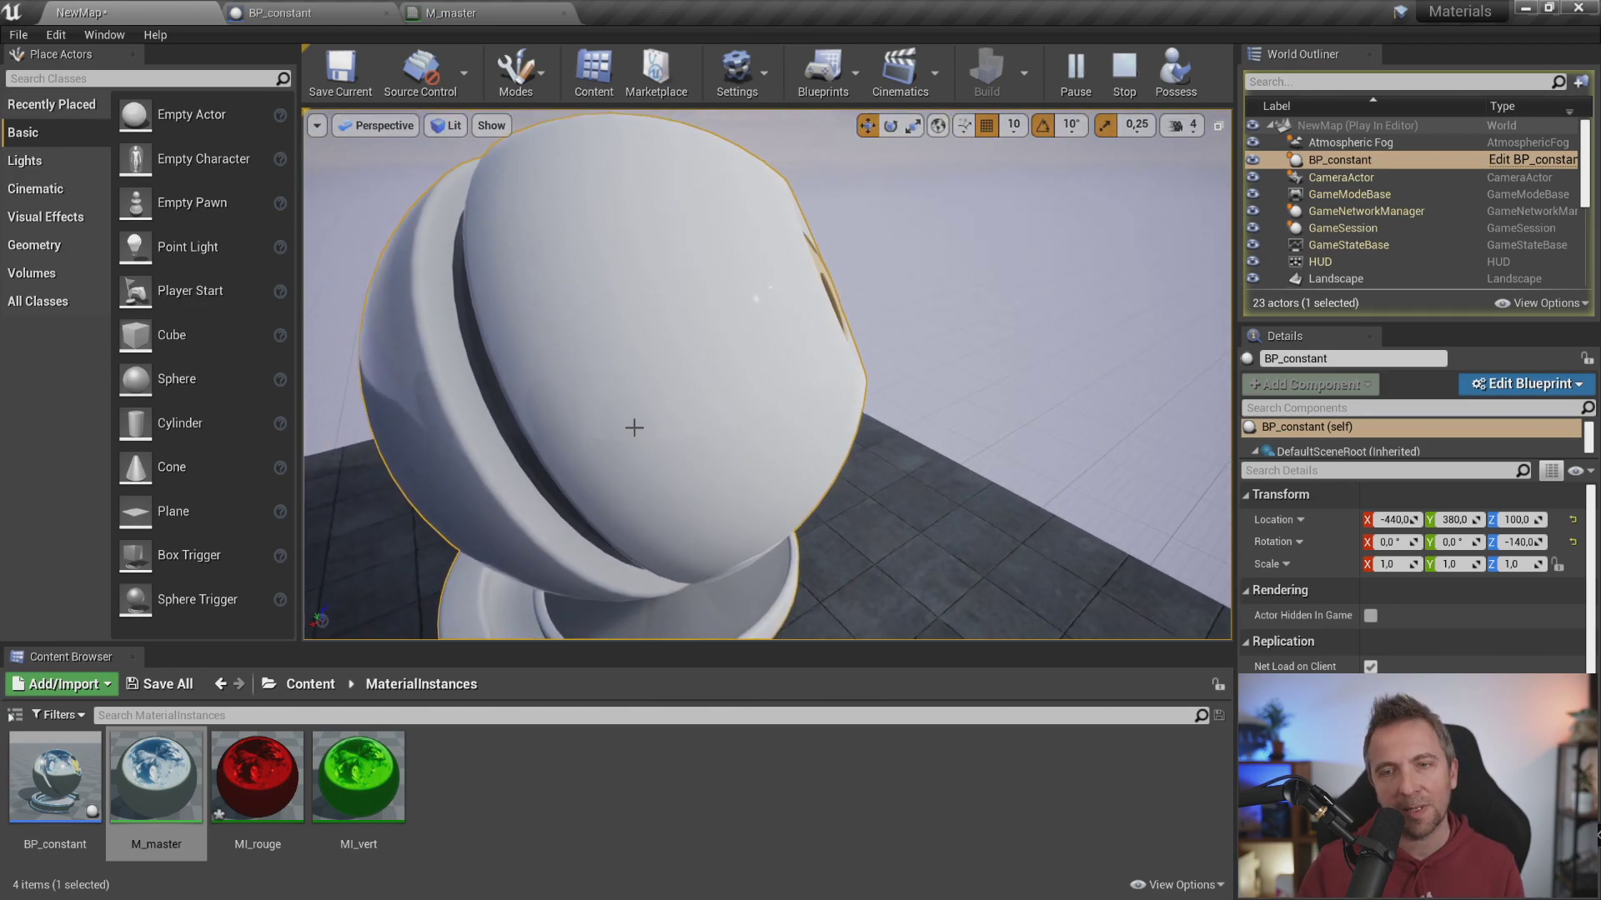
pyautogui.moveTo(730, 424); pyautogui.dragTo(730, 424, button='right')
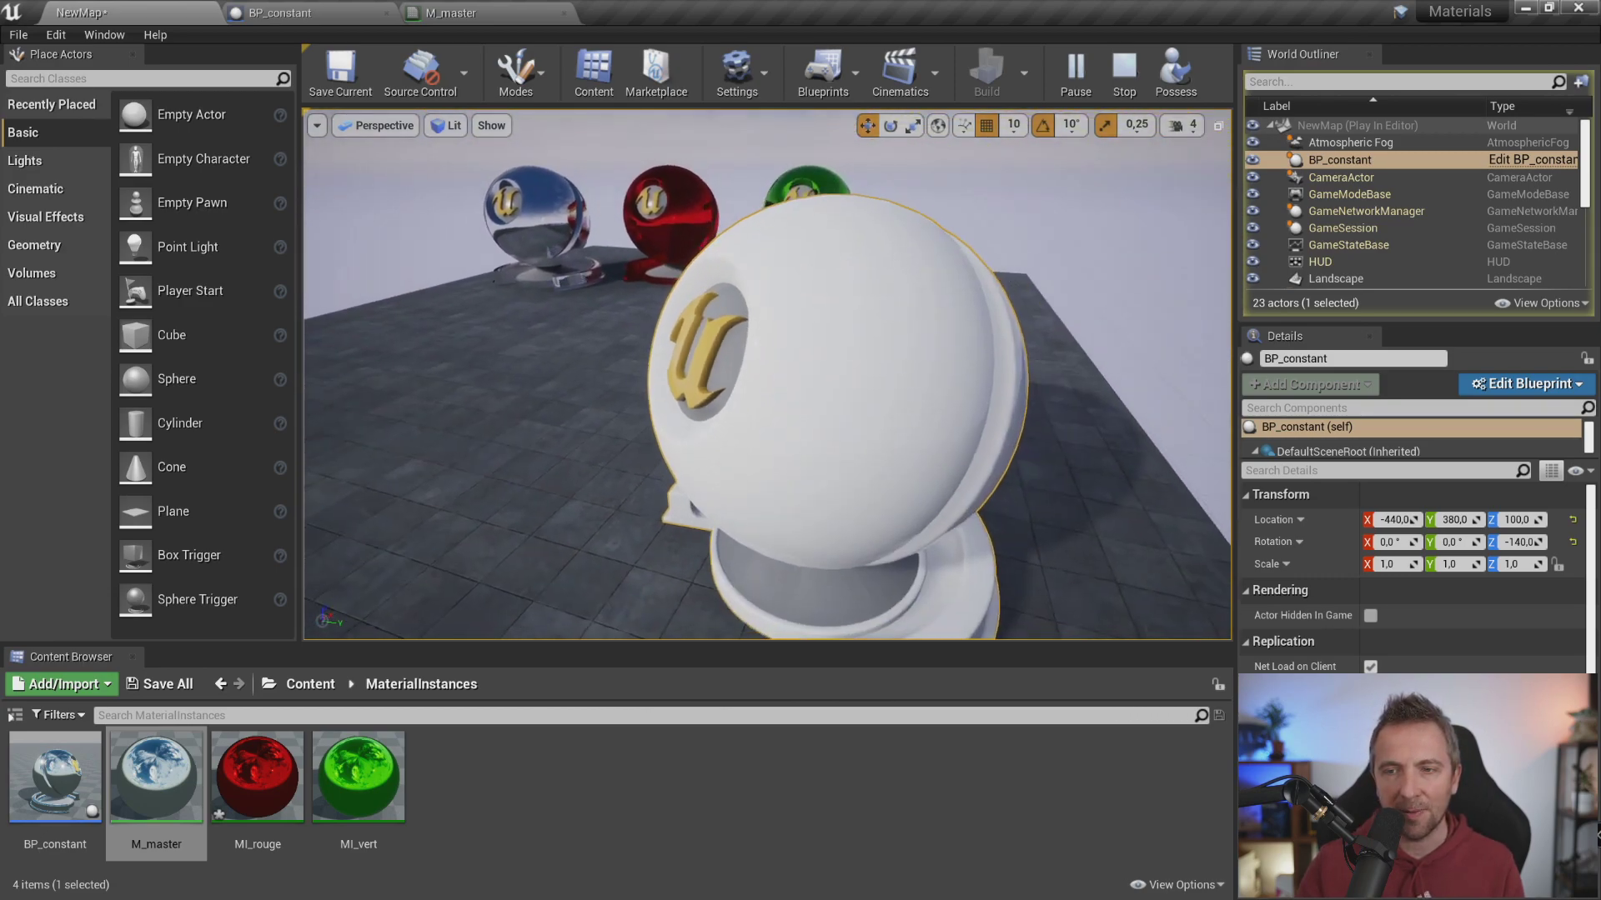
# Look over the maCouleur parameter node in the M_master material
pyautogui.click(467, 13)
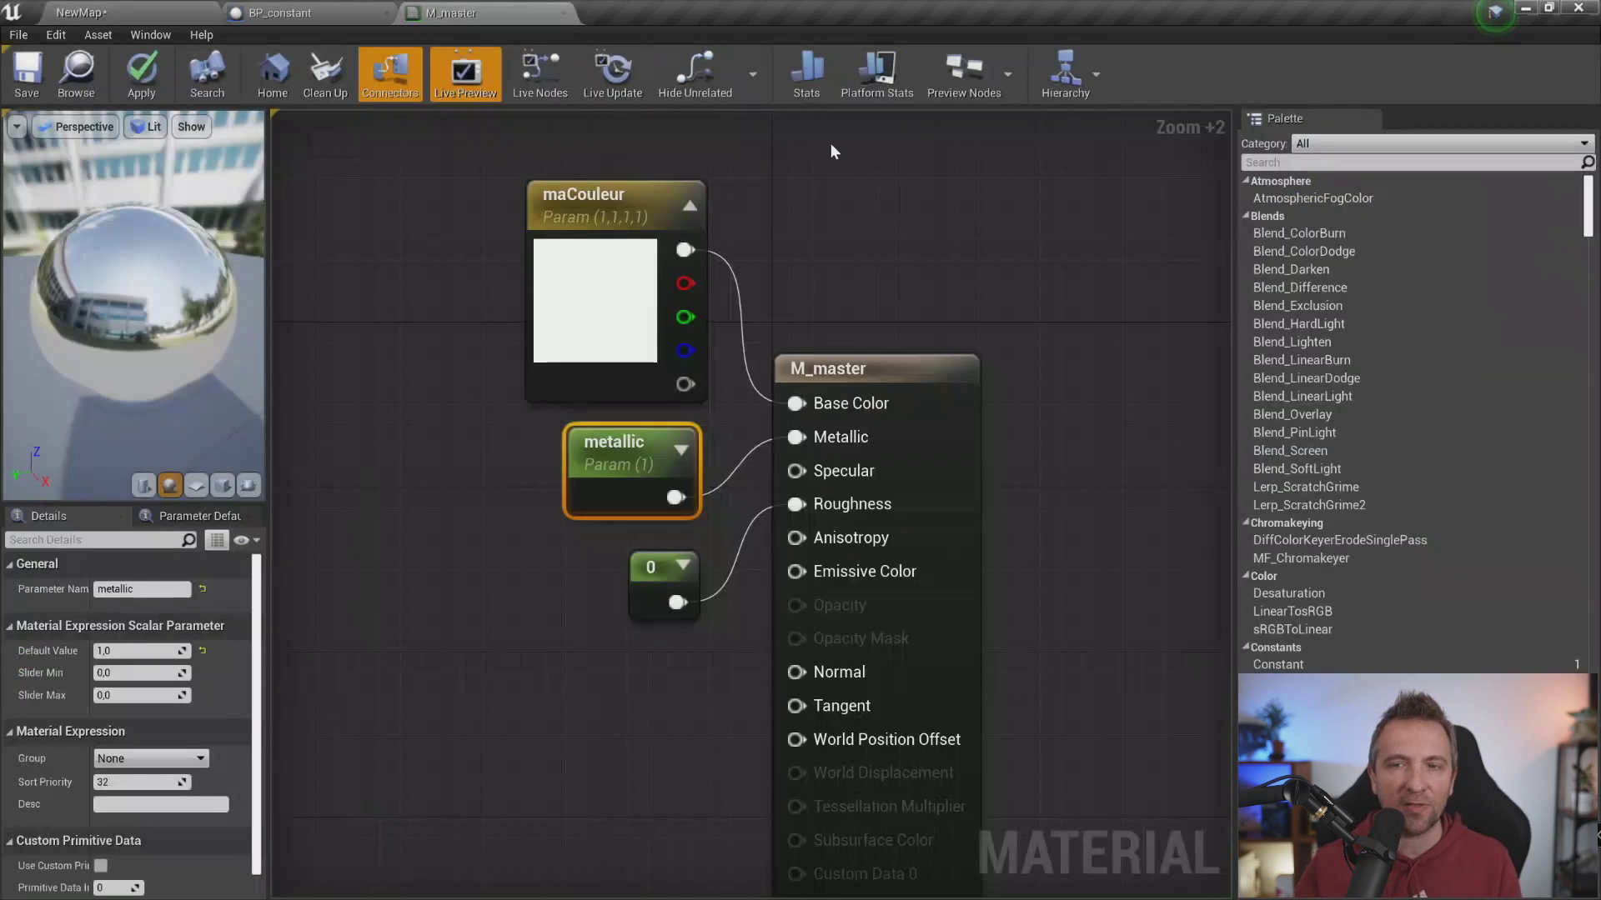
pyautogui.click(275, 12)
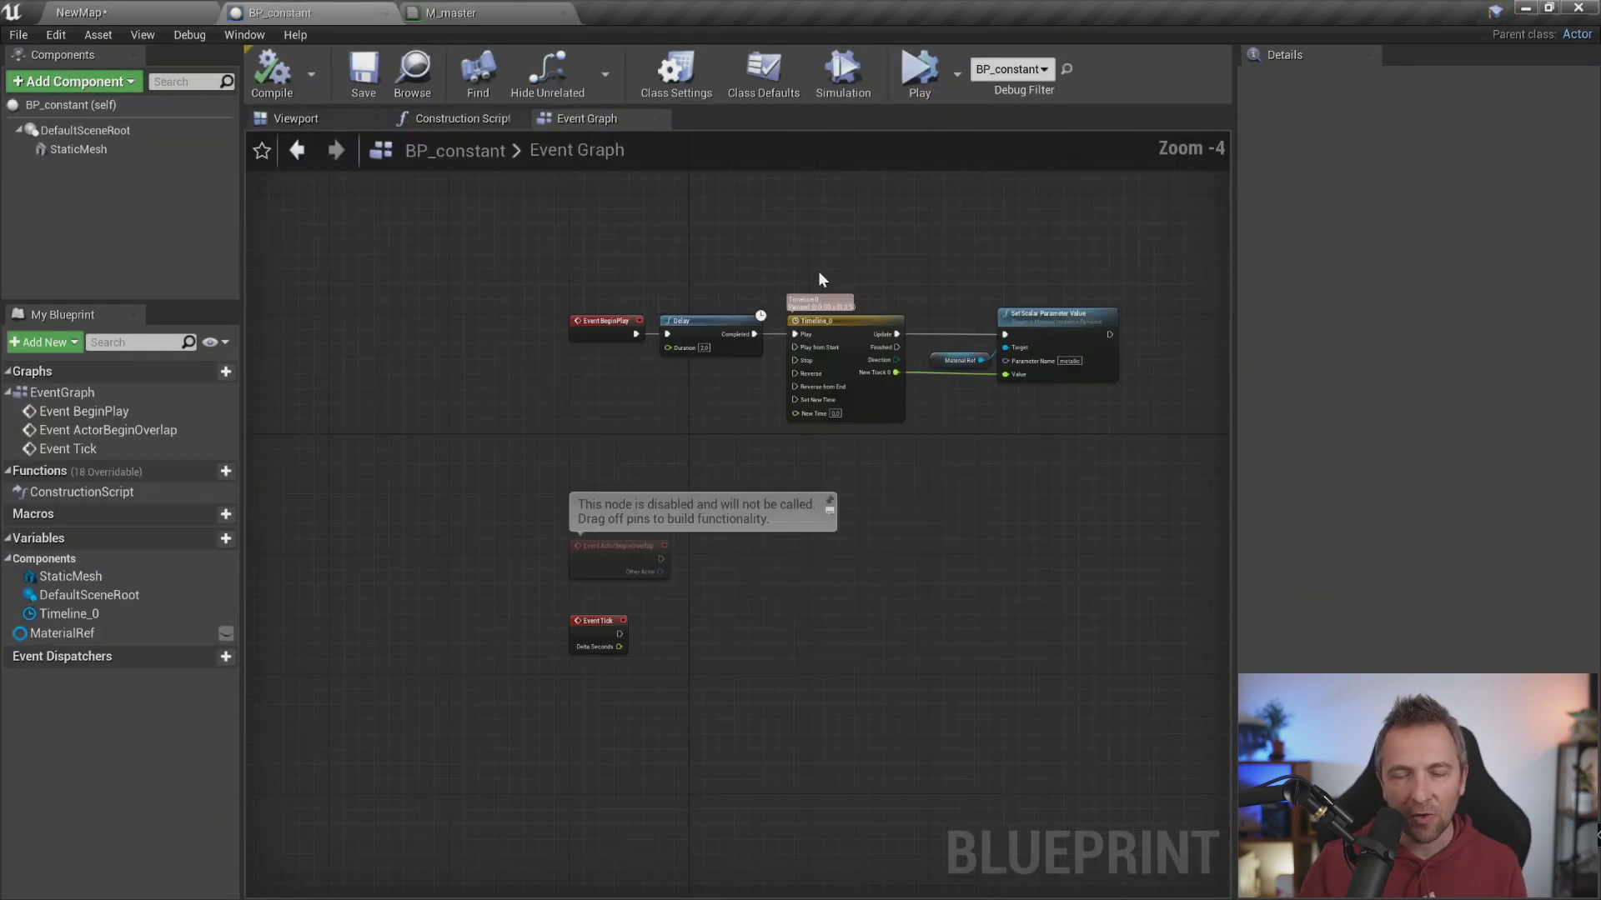
pyautogui.scroll(1, 811, 265)
pyautogui.scroll(1, 797, 295)
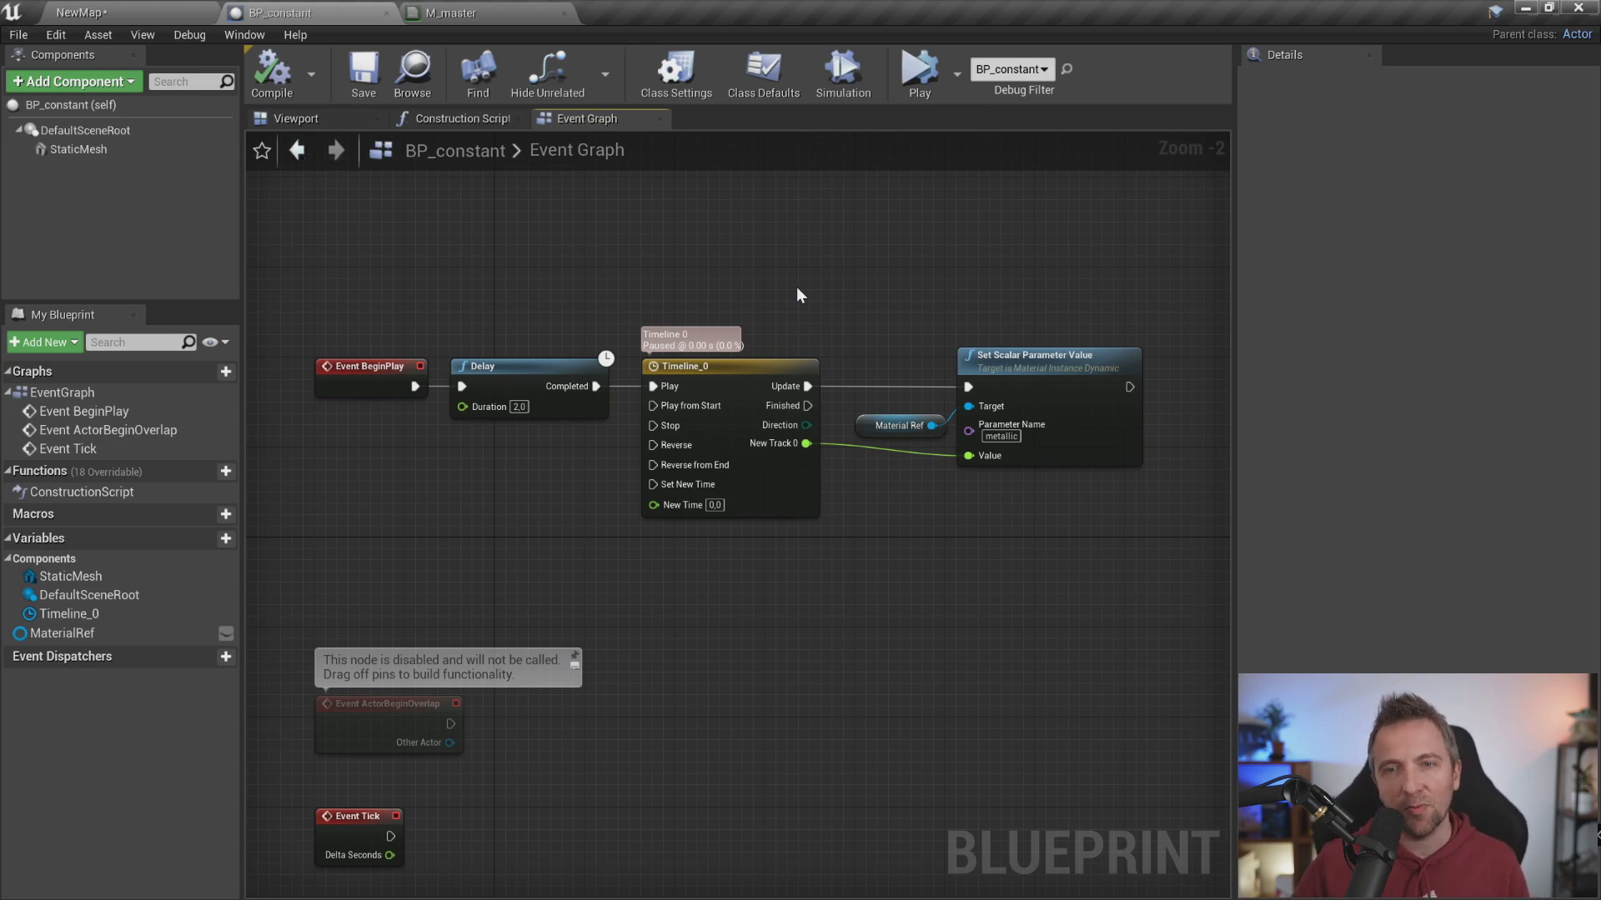
pyautogui.click(492, 13)
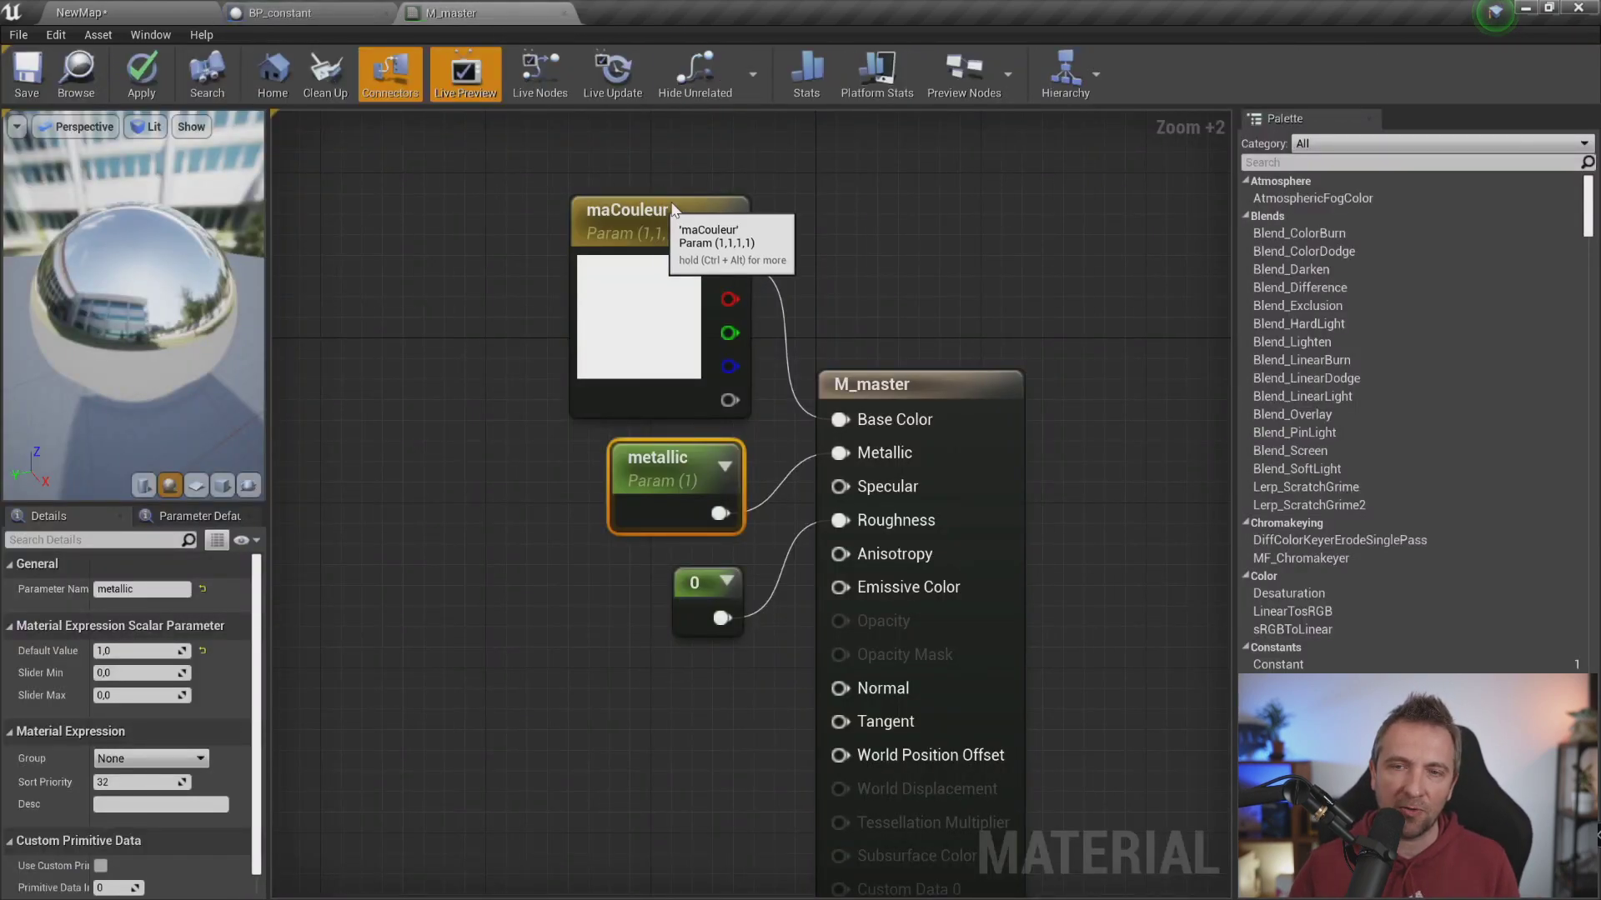
pyautogui.moveTo(699, 207); pyautogui.dragTo(720, 187)
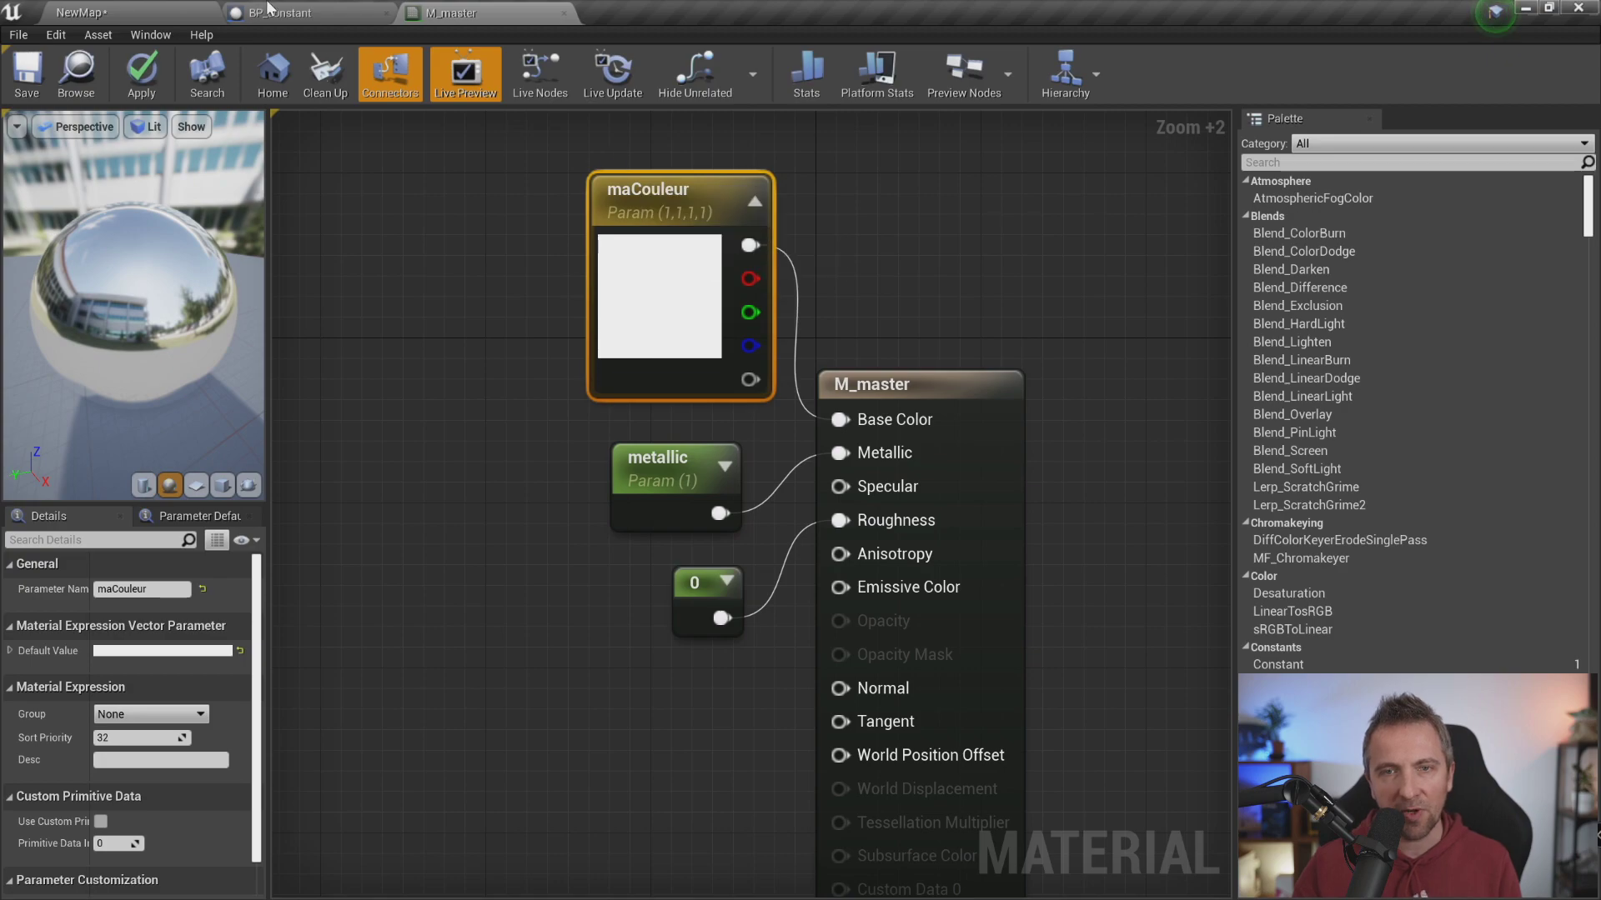
# Back in BP_constant, zoom to Timeline_0 and open its curve editor
pyautogui.click(316, 12)
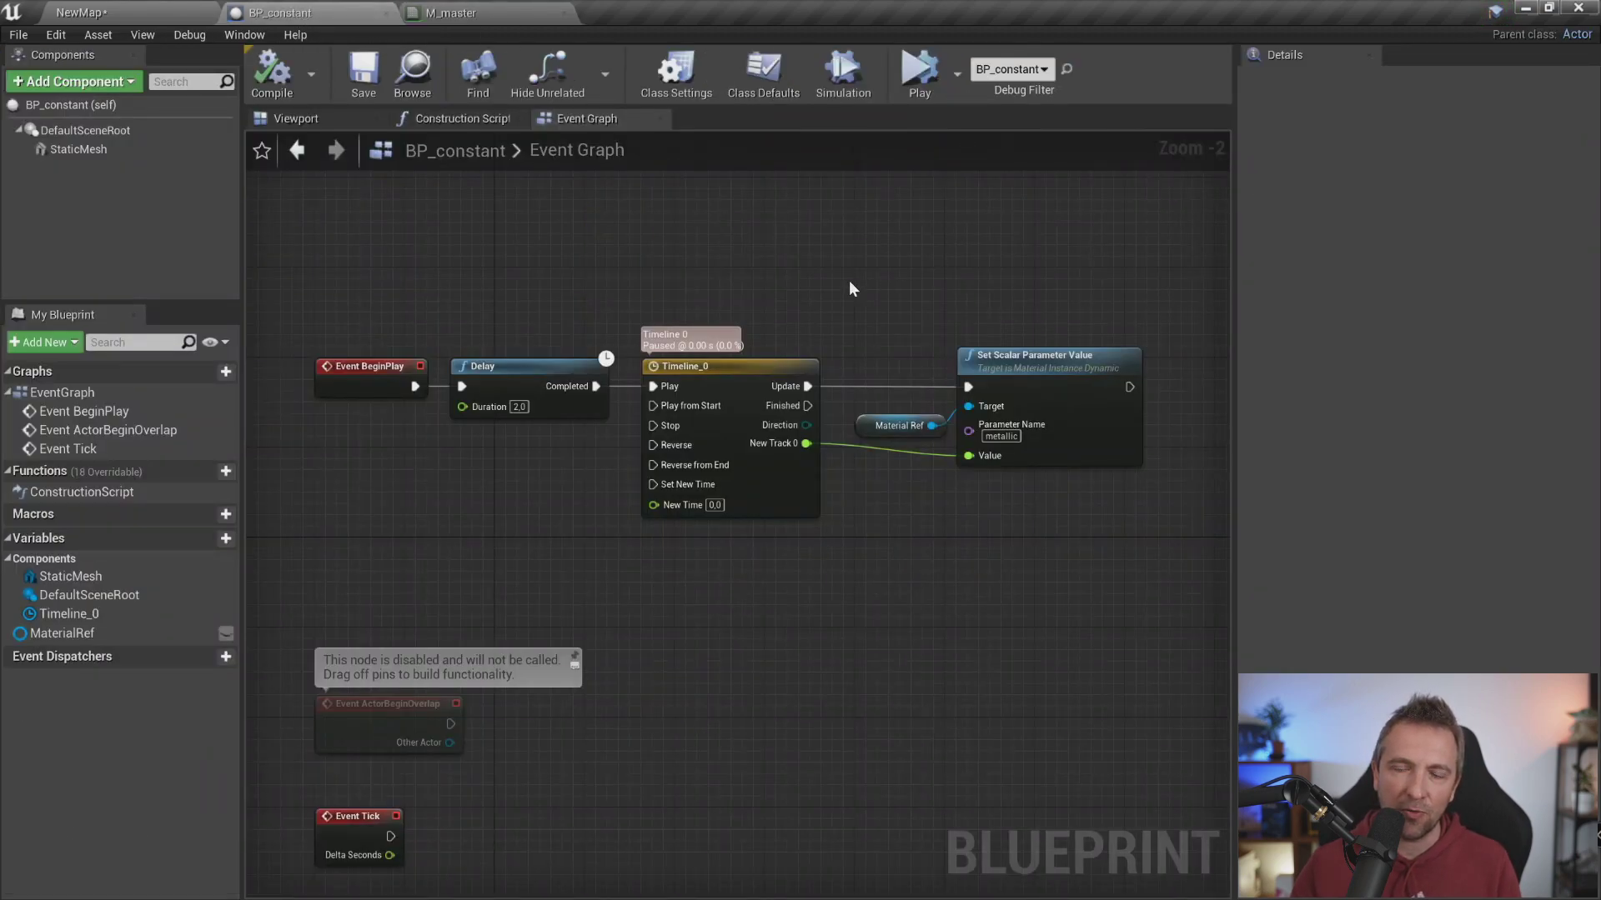
pyautogui.scroll(5, 717, 342)
pyautogui.scroll(2, 733, 334)
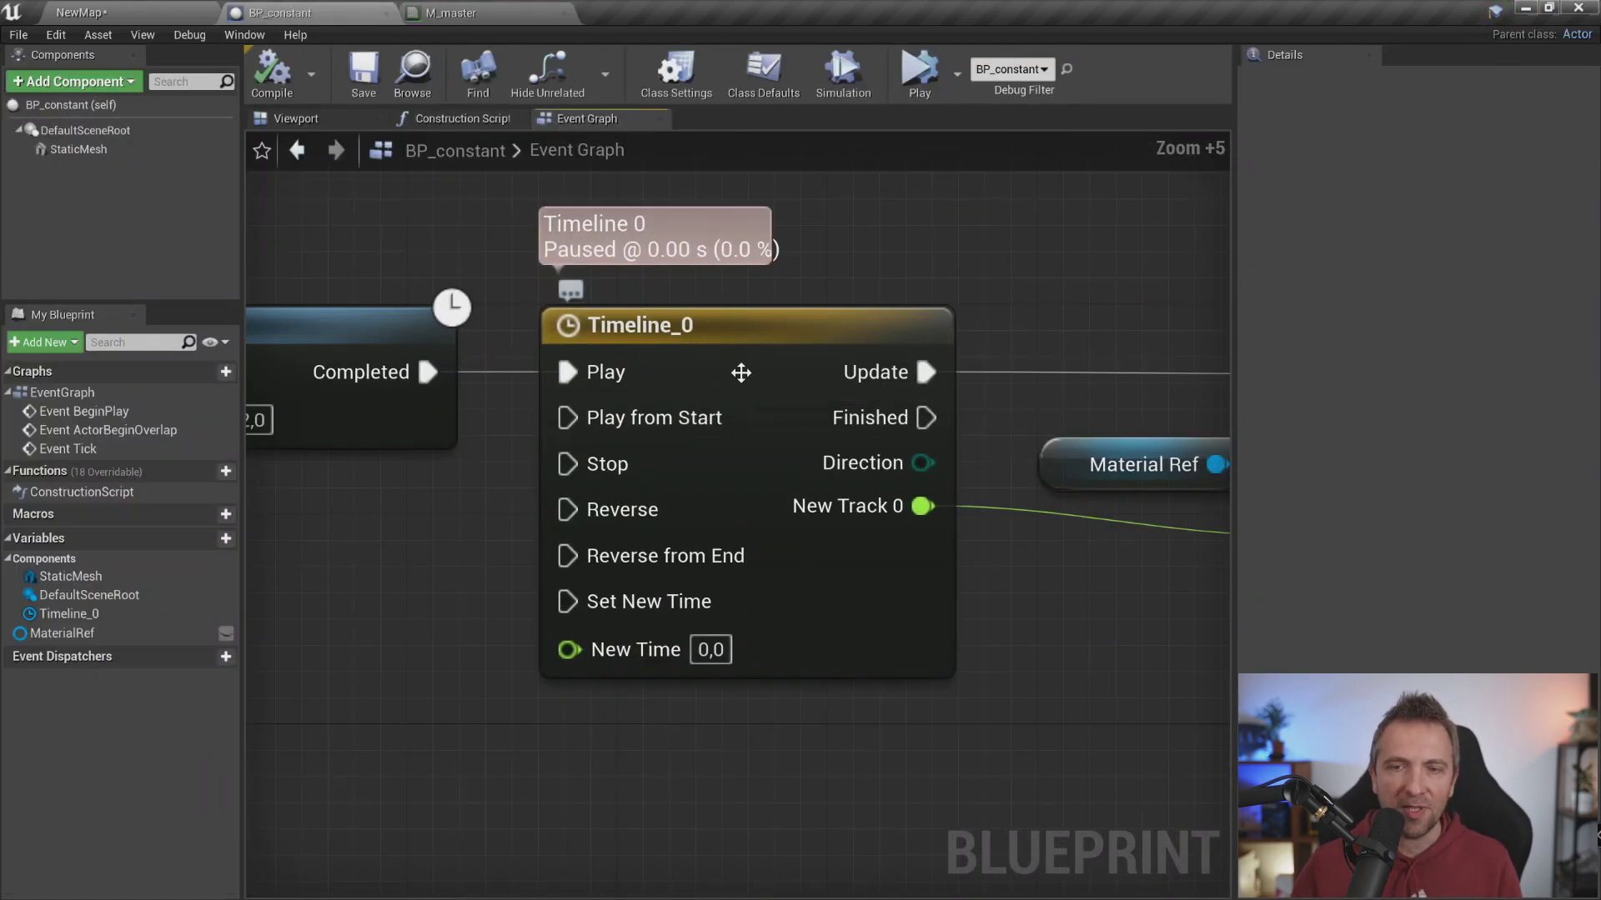
pyautogui.doubleClick(736, 332)
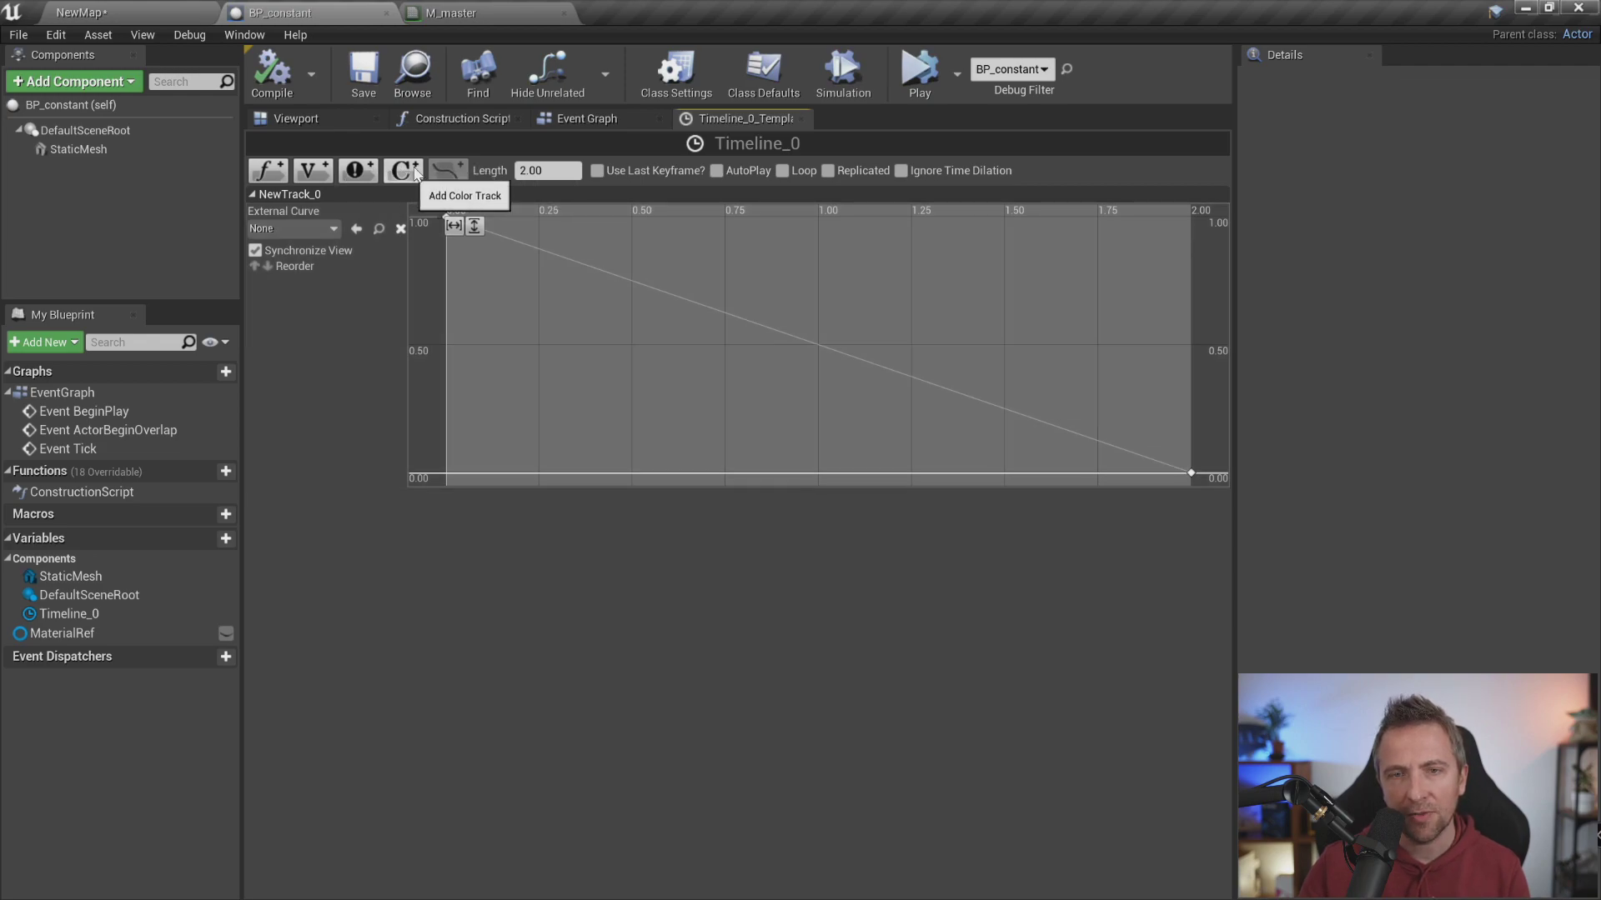
# Add a colour track and set its left gradient stop to white
pyautogui.click(406, 171)
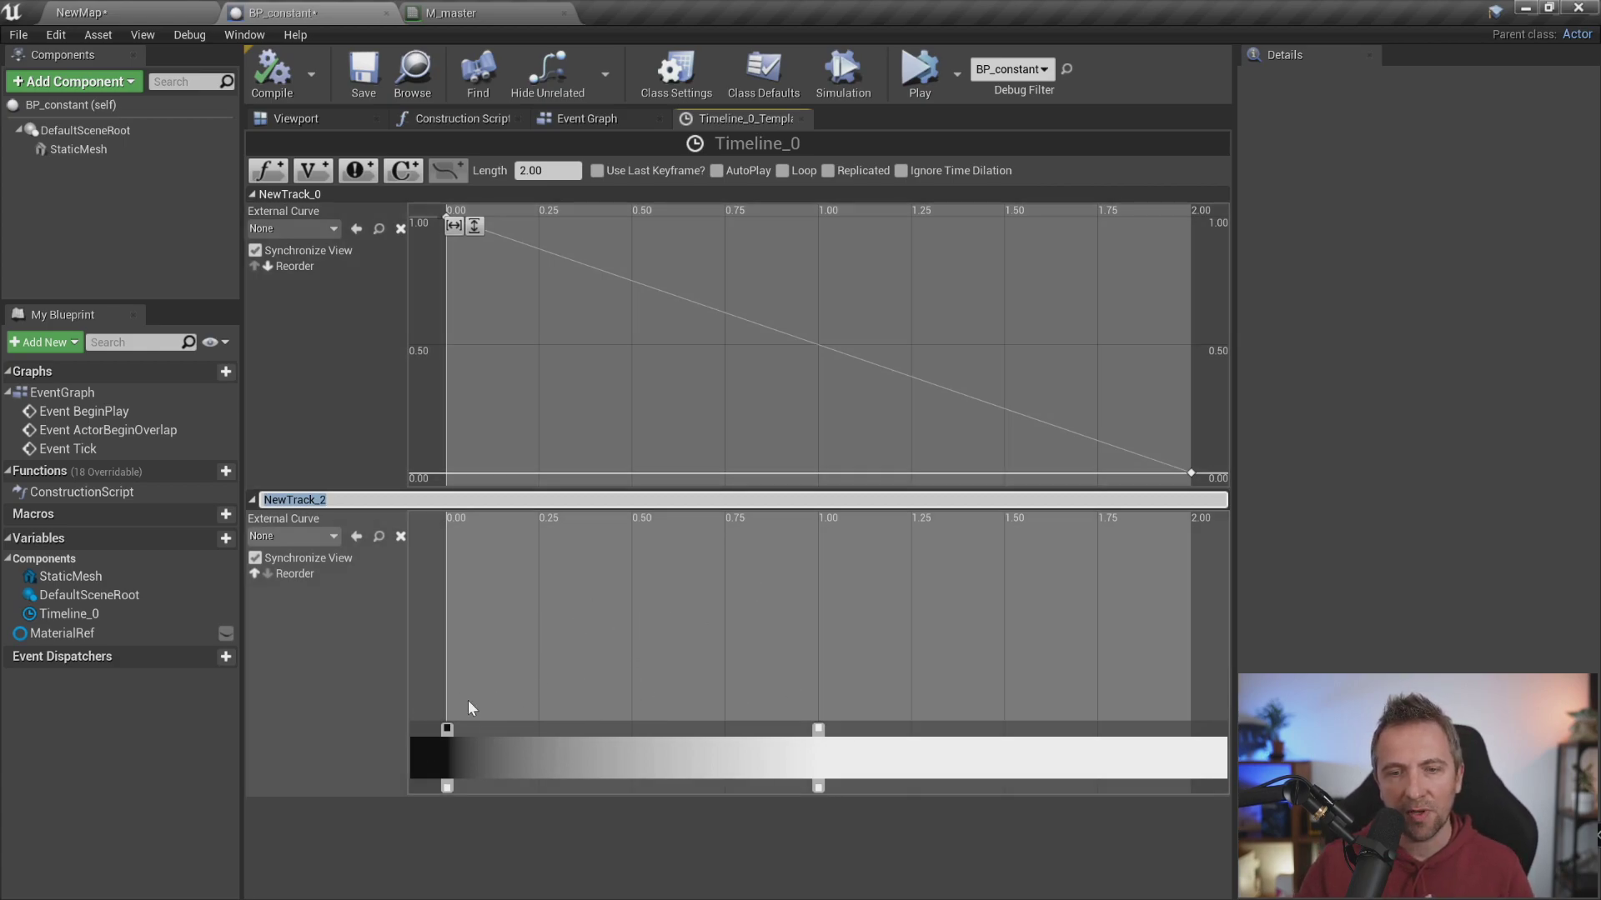
pyautogui.click(447, 727)
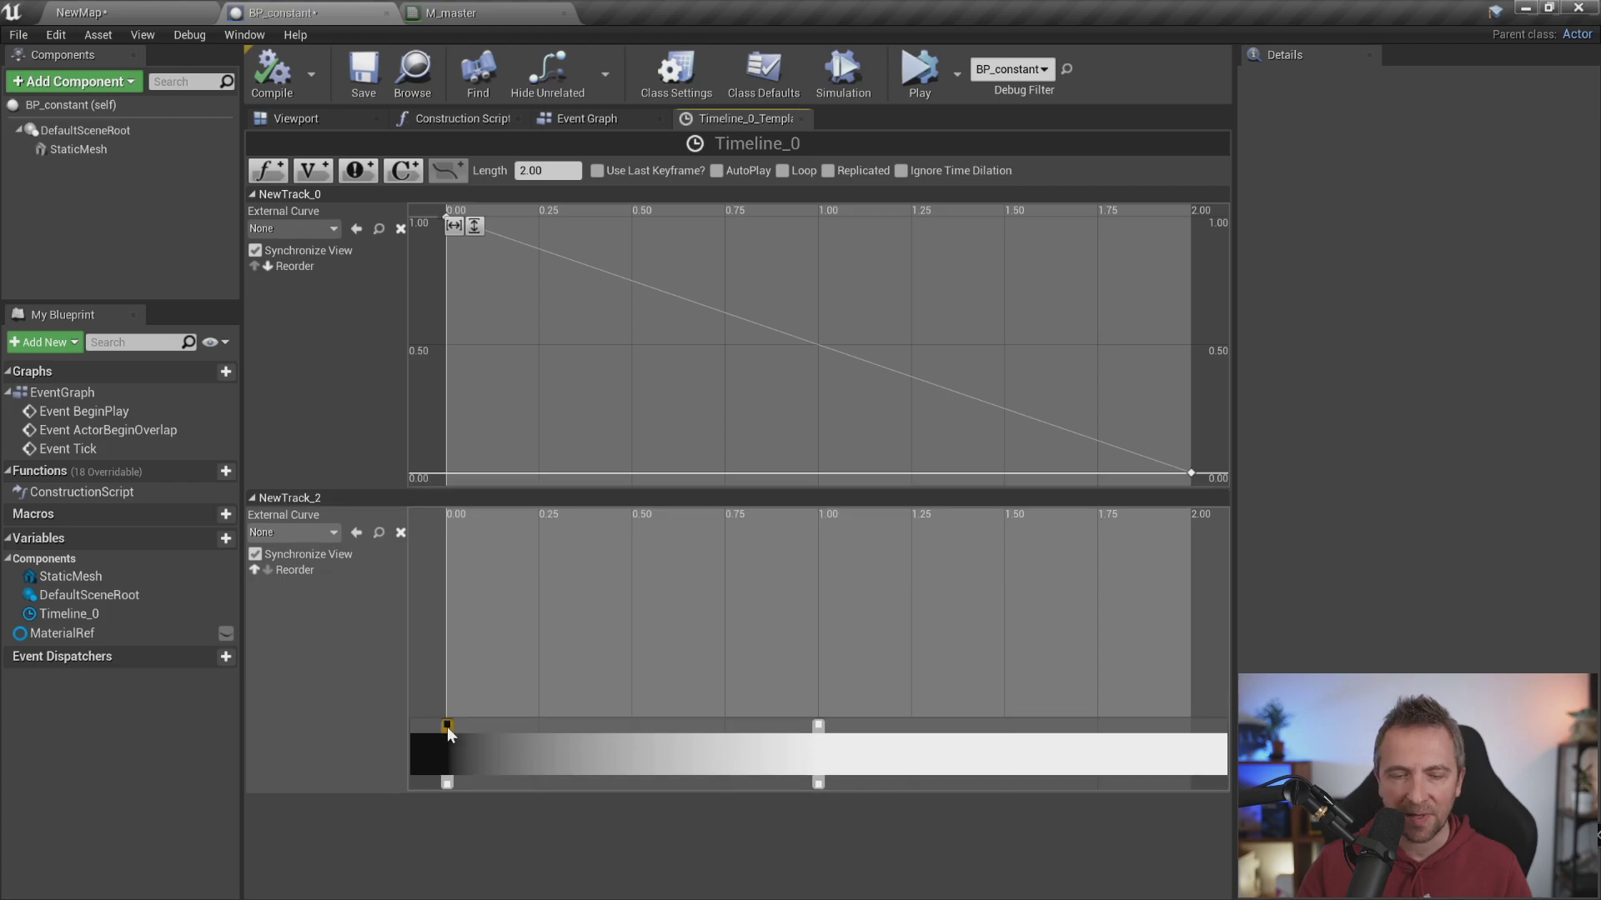
pyautogui.doubleClick(447, 727)
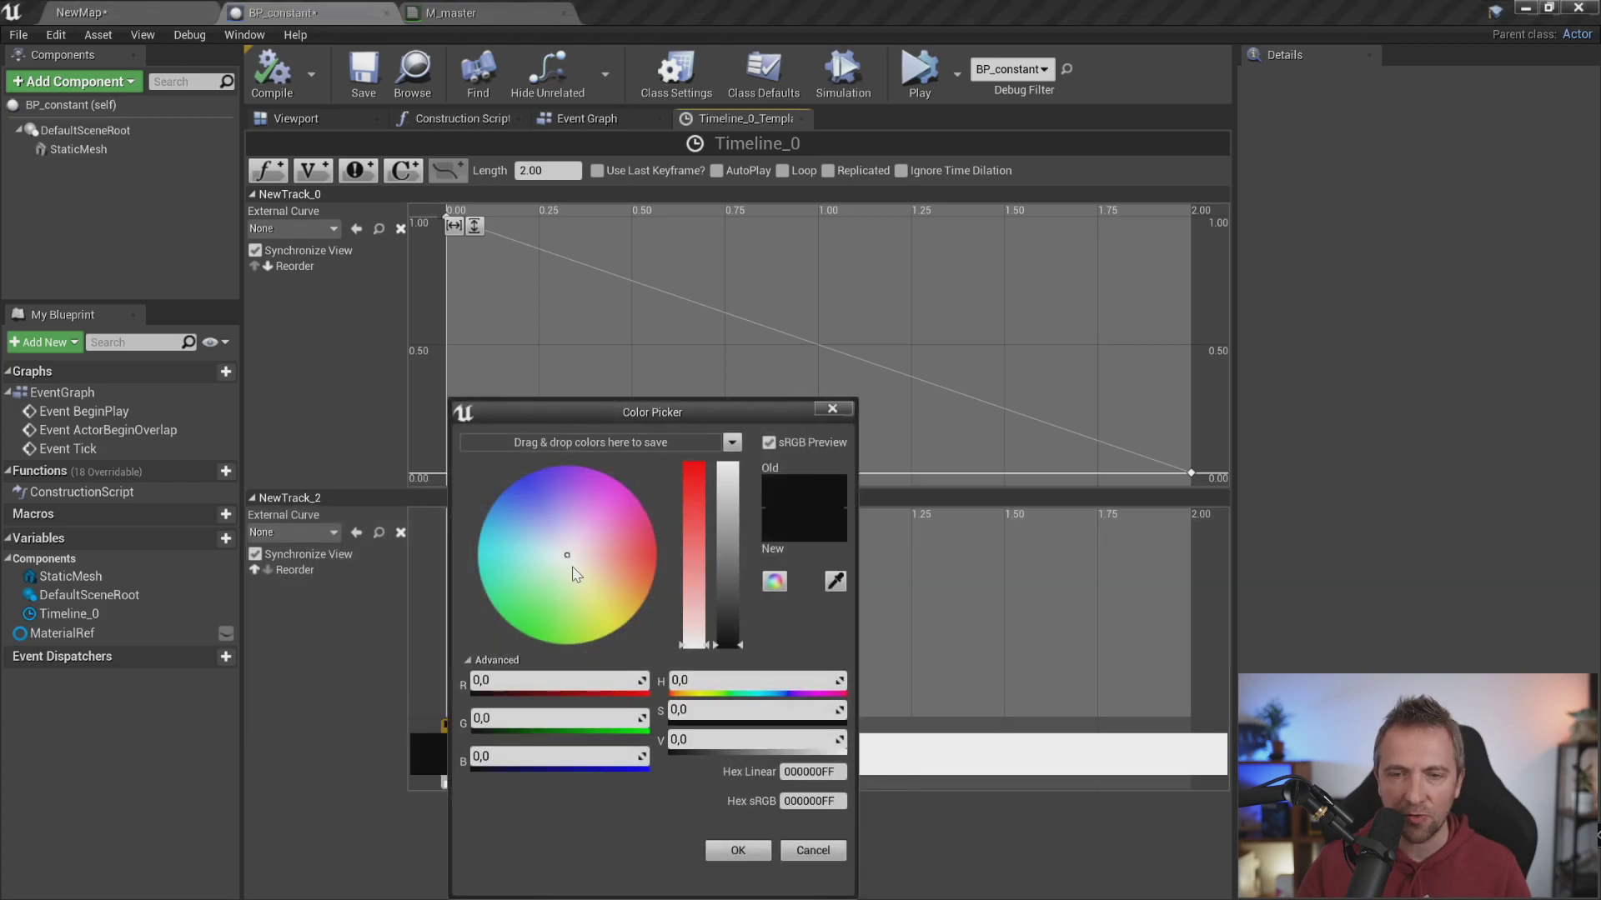
pyautogui.moveTo(722, 485); pyautogui.dragTo(728, 382)
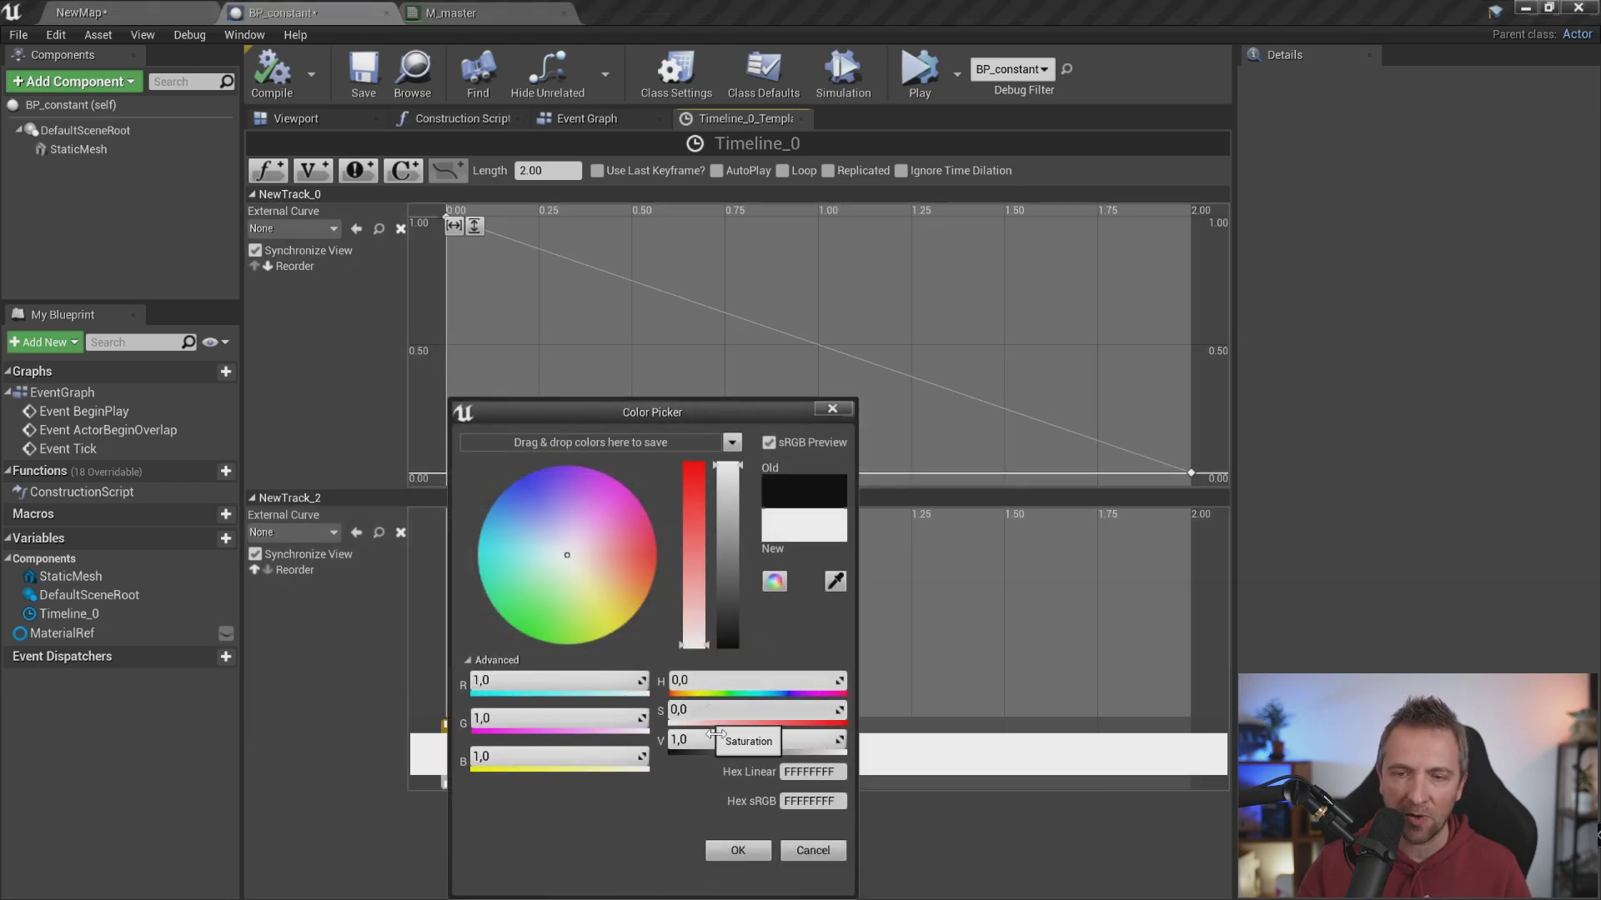
pyautogui.click(754, 850)
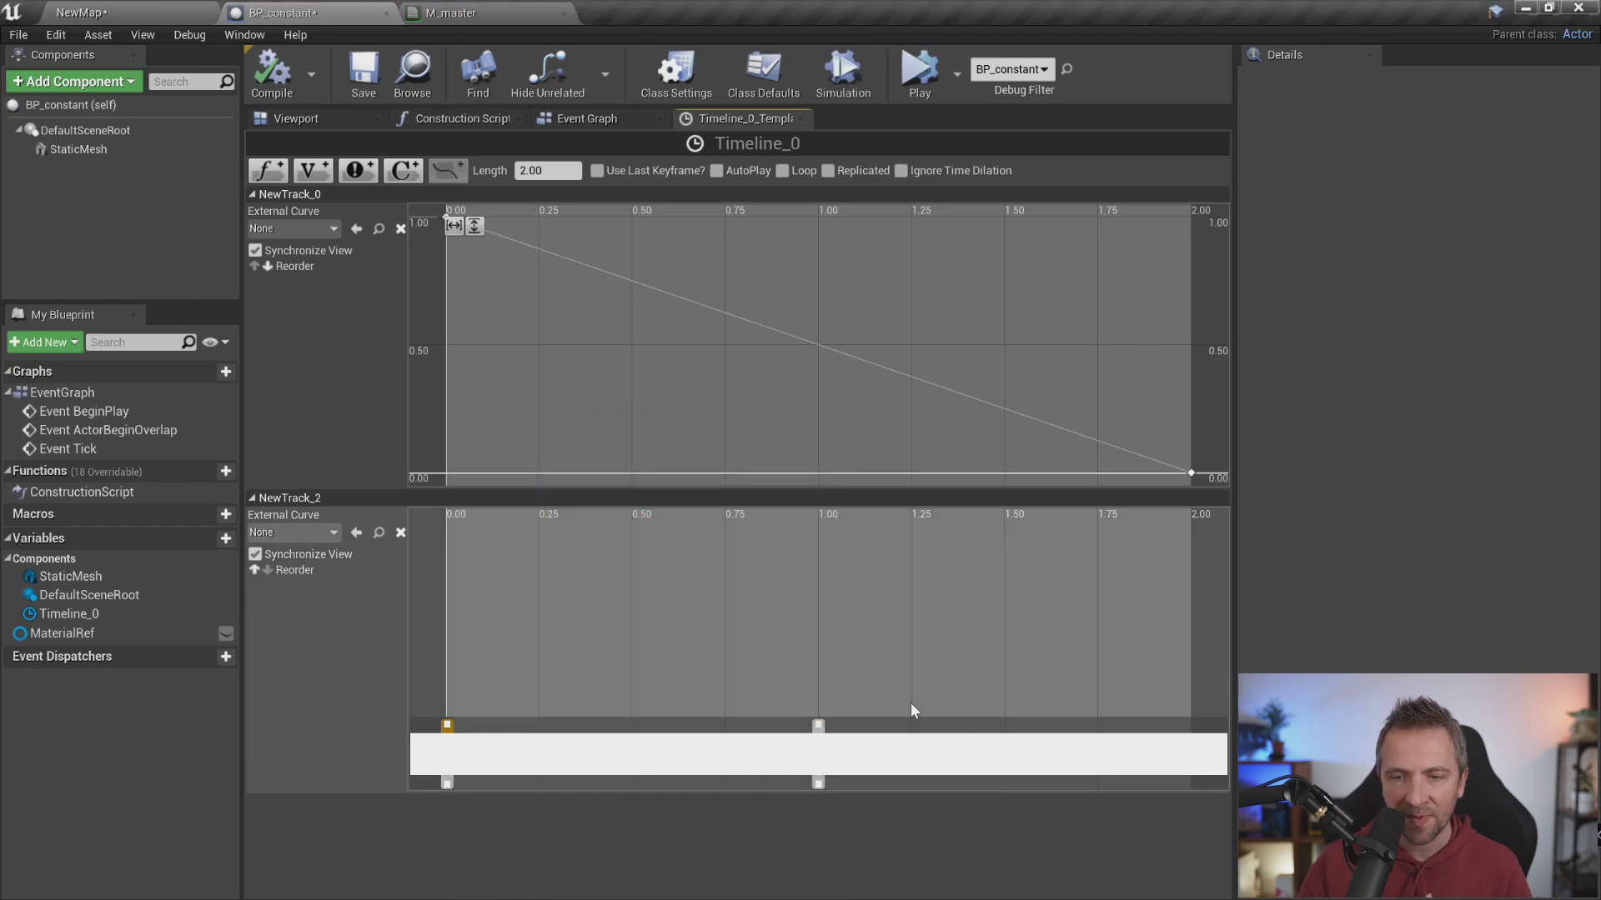
# Set the gradient stop at 1.00 to saturated bright blue (00B9FFFF)
pyautogui.doubleClick(819, 726)
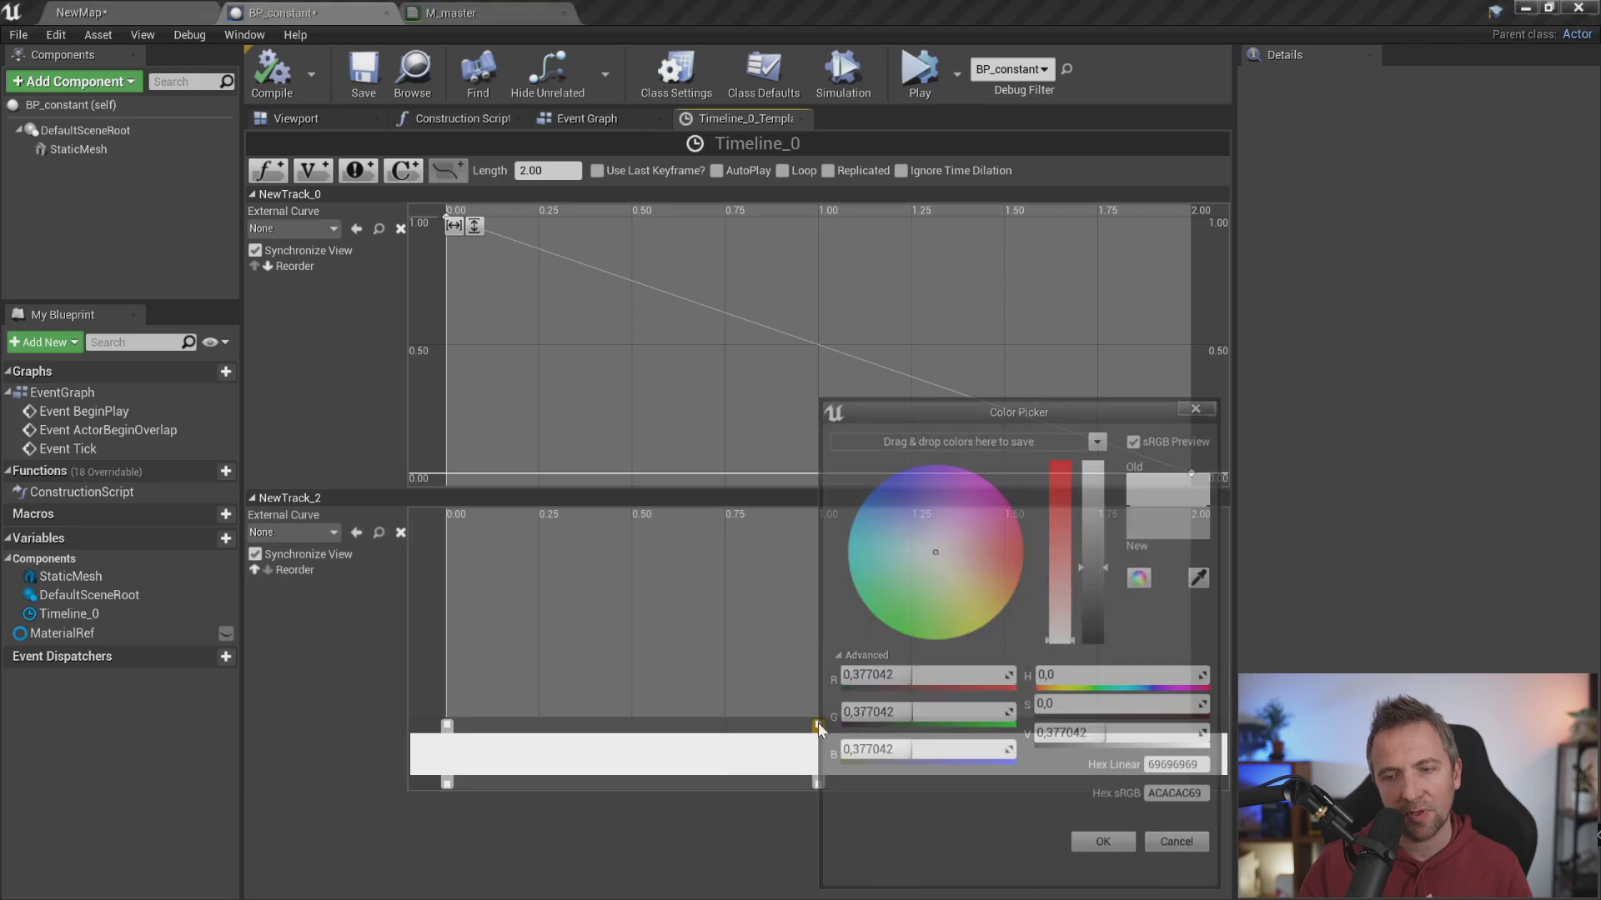
pyautogui.click(937, 529)
pyautogui.click(1065, 469)
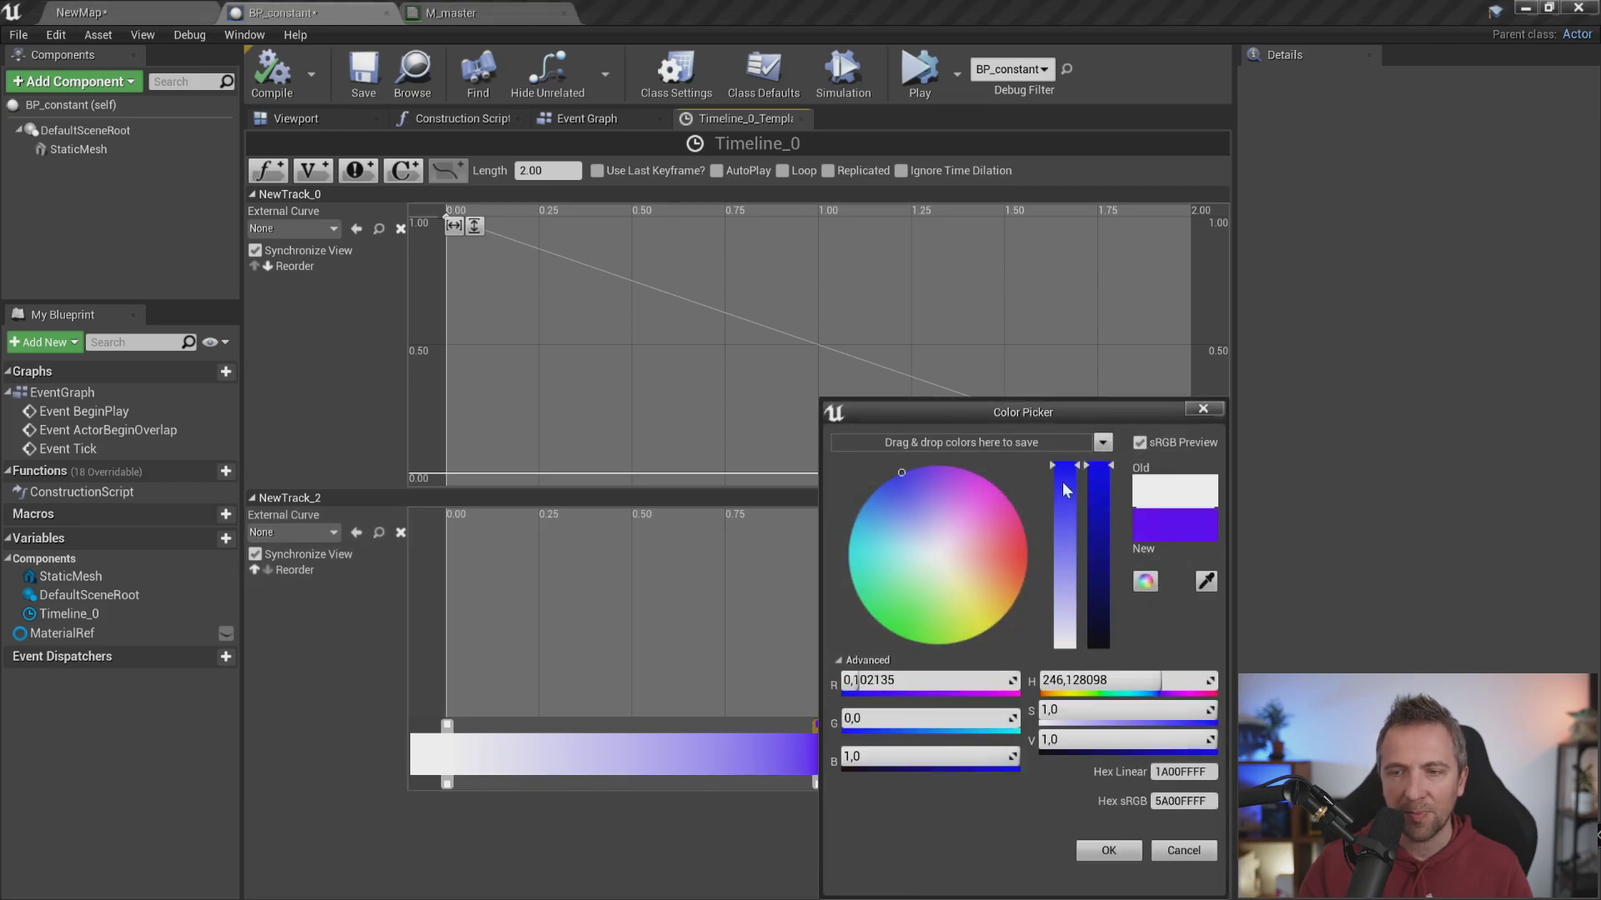
pyautogui.moveTo(911, 554); pyautogui.dragTo(841, 497)
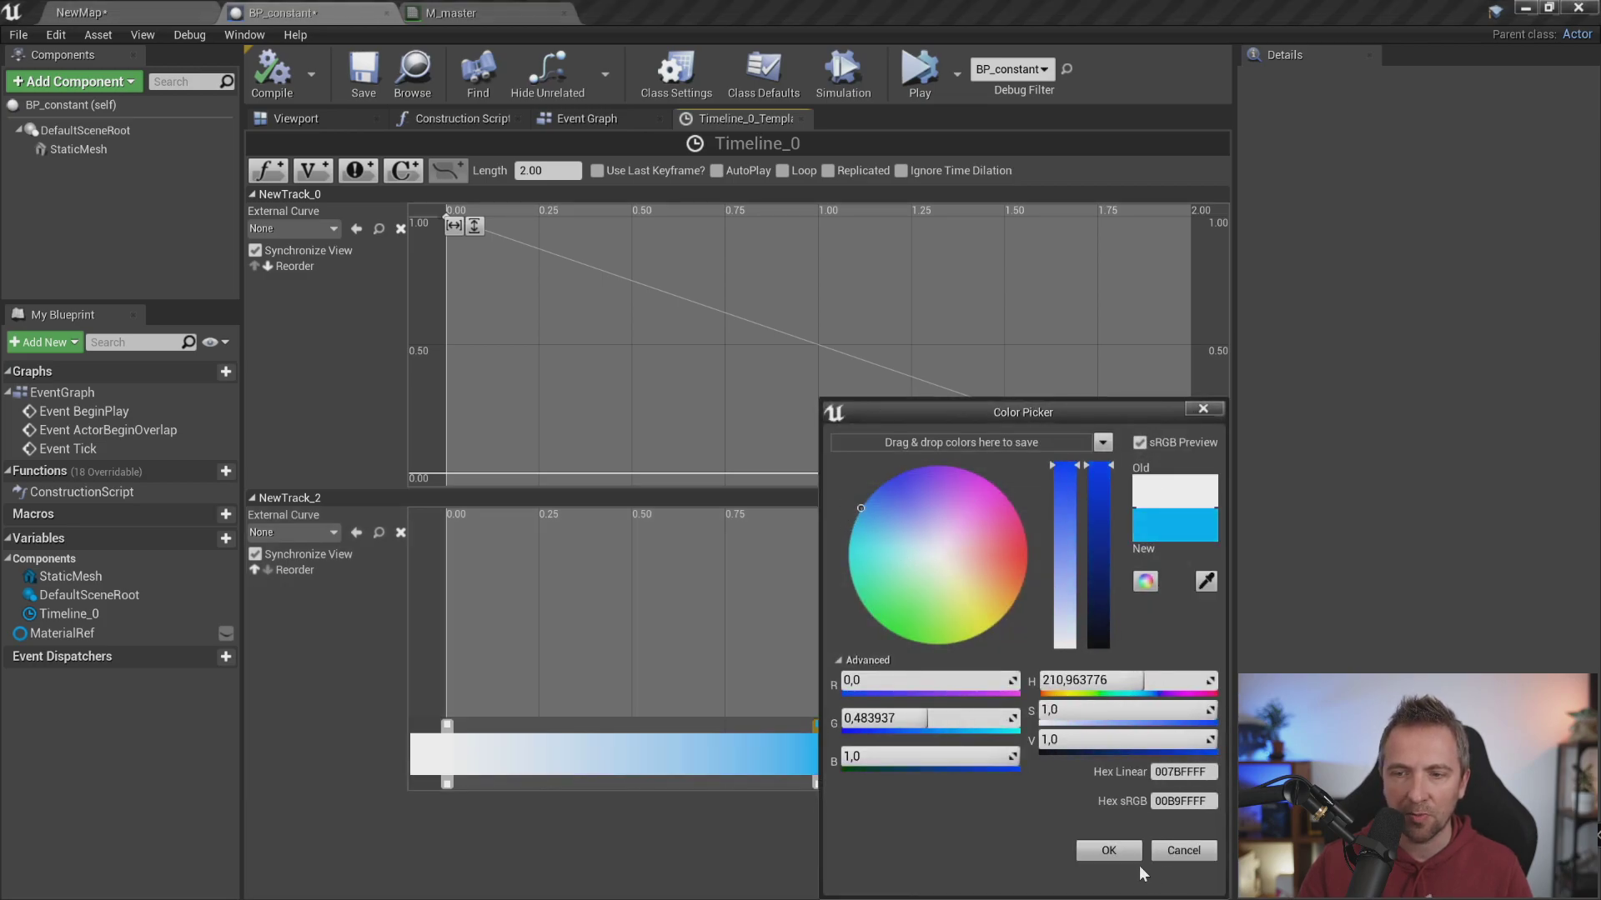
pyautogui.click(1109, 851)
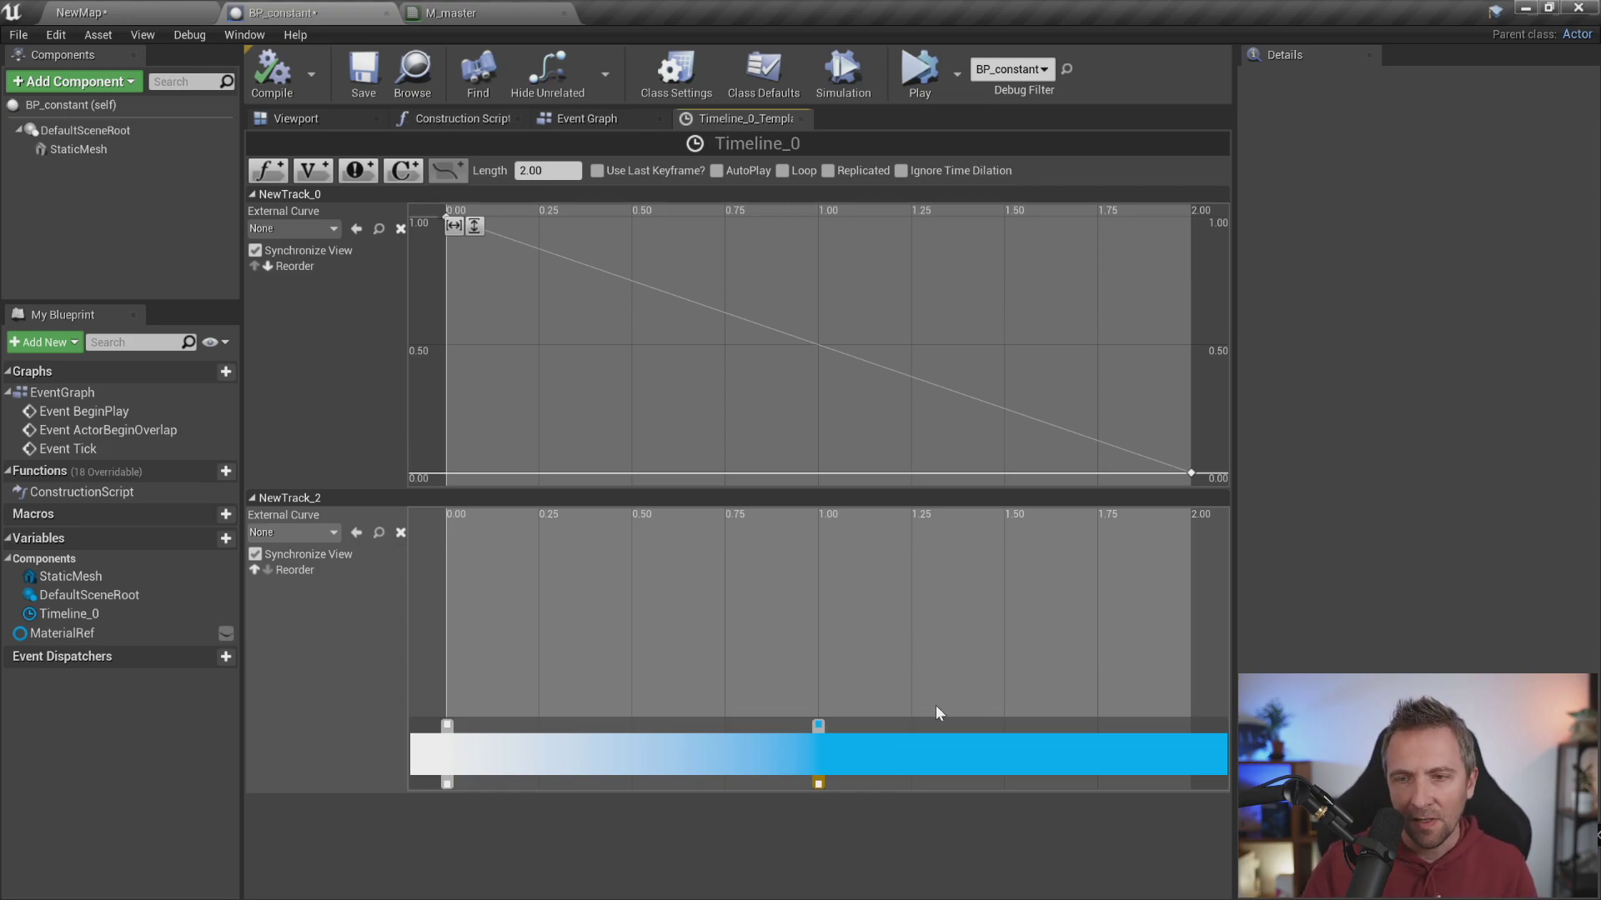
# Move the blue stop to 2.00 and add an orange (FF9518FF) stop at 1.00
pyautogui.moveTo(817, 723)
pyautogui.mouseDown()
pyautogui.moveTo(505, 733)
pyautogui.moveTo(1179, 732)
pyautogui.mouseUp()
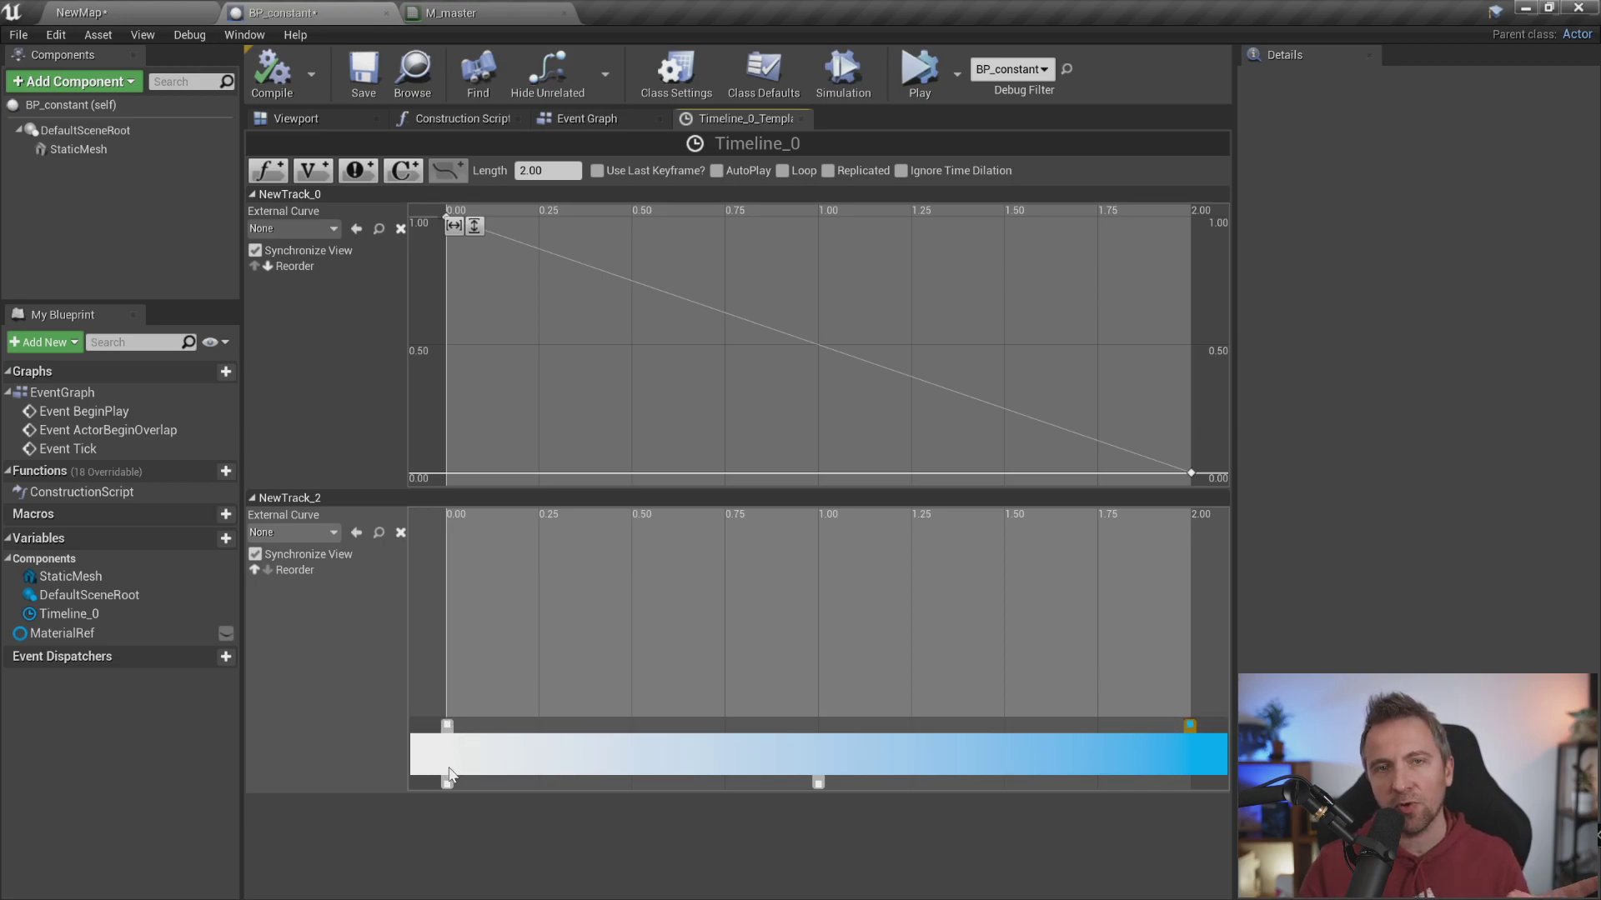
pyautogui.click(744, 725)
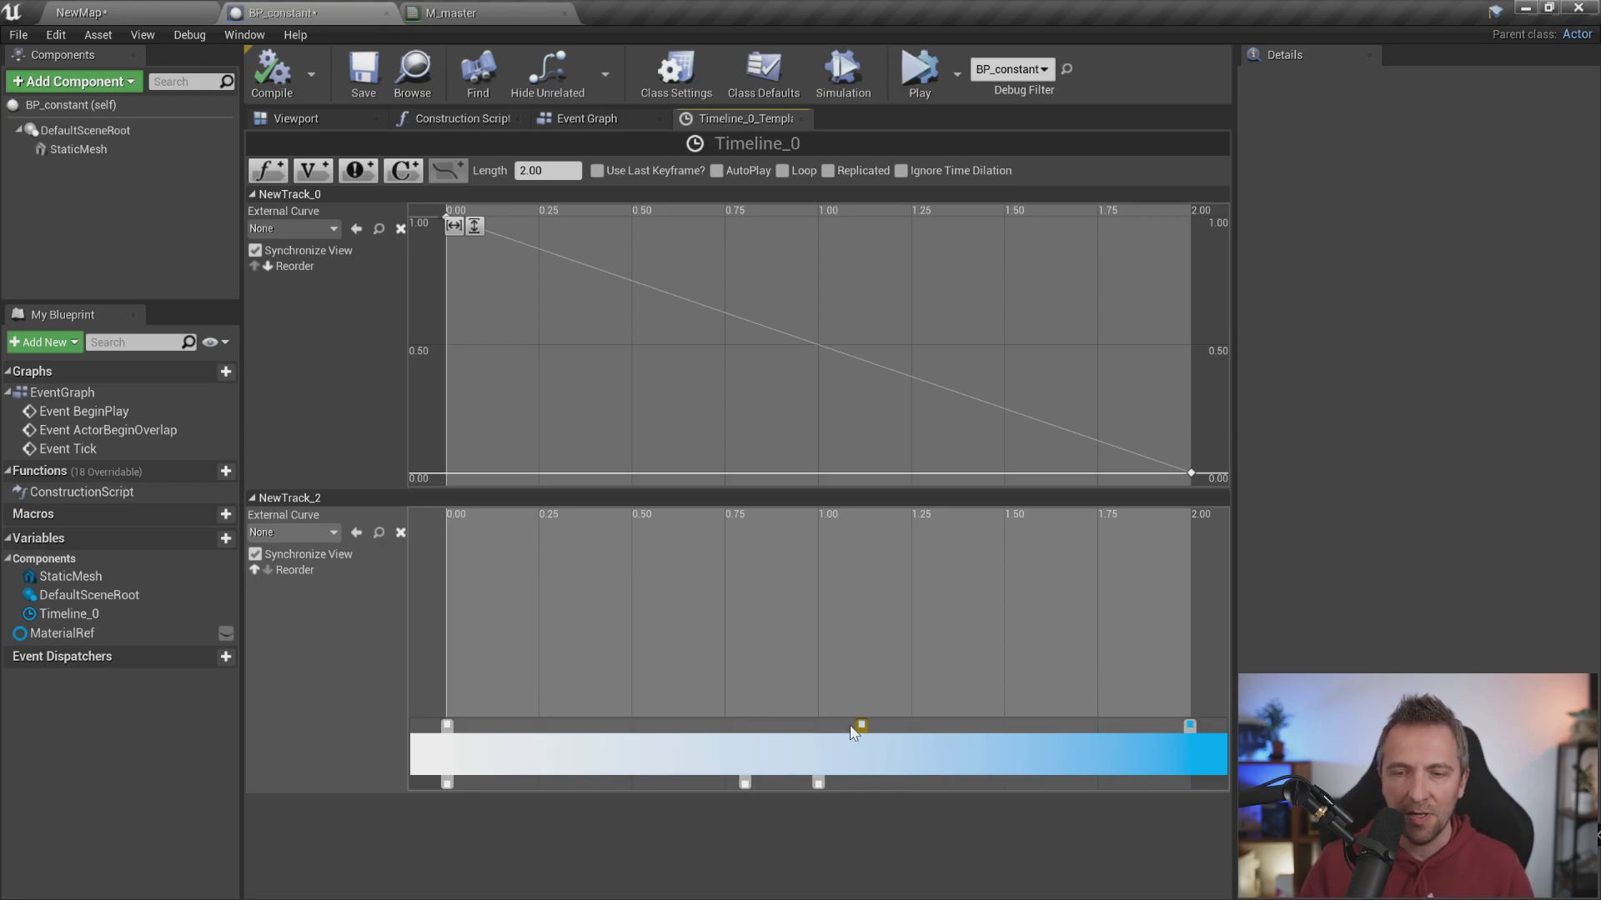
pyautogui.moveTo(852, 732); pyautogui.dragTo(851, 728)
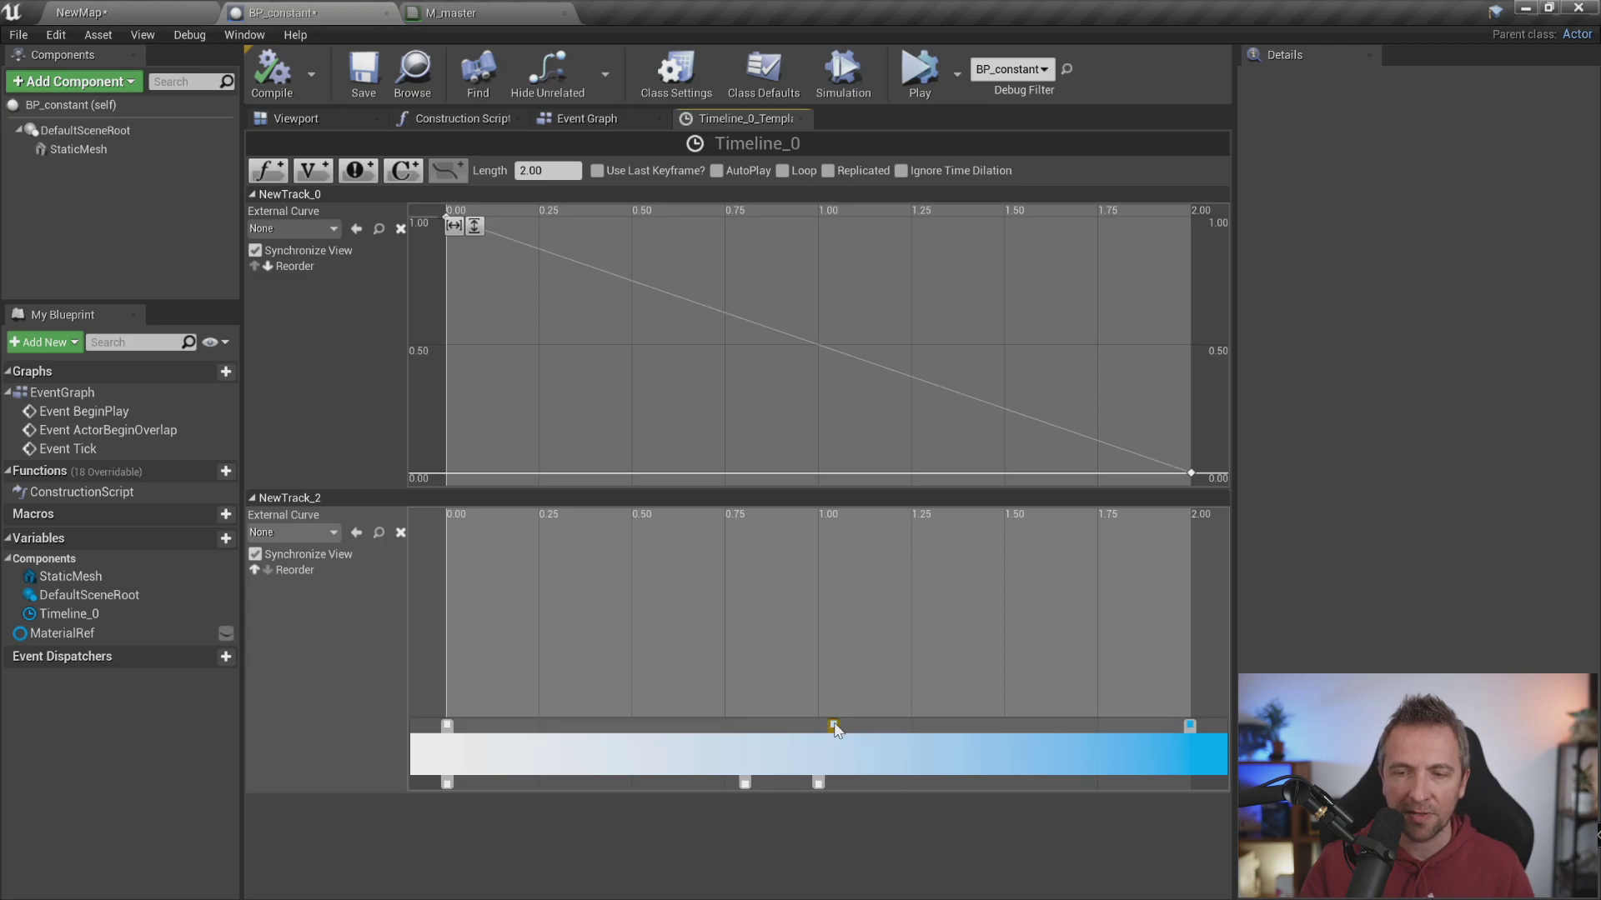
pyautogui.doubleClick(827, 729)
pyautogui.moveTo(1033, 542); pyautogui.dragTo(1021, 588)
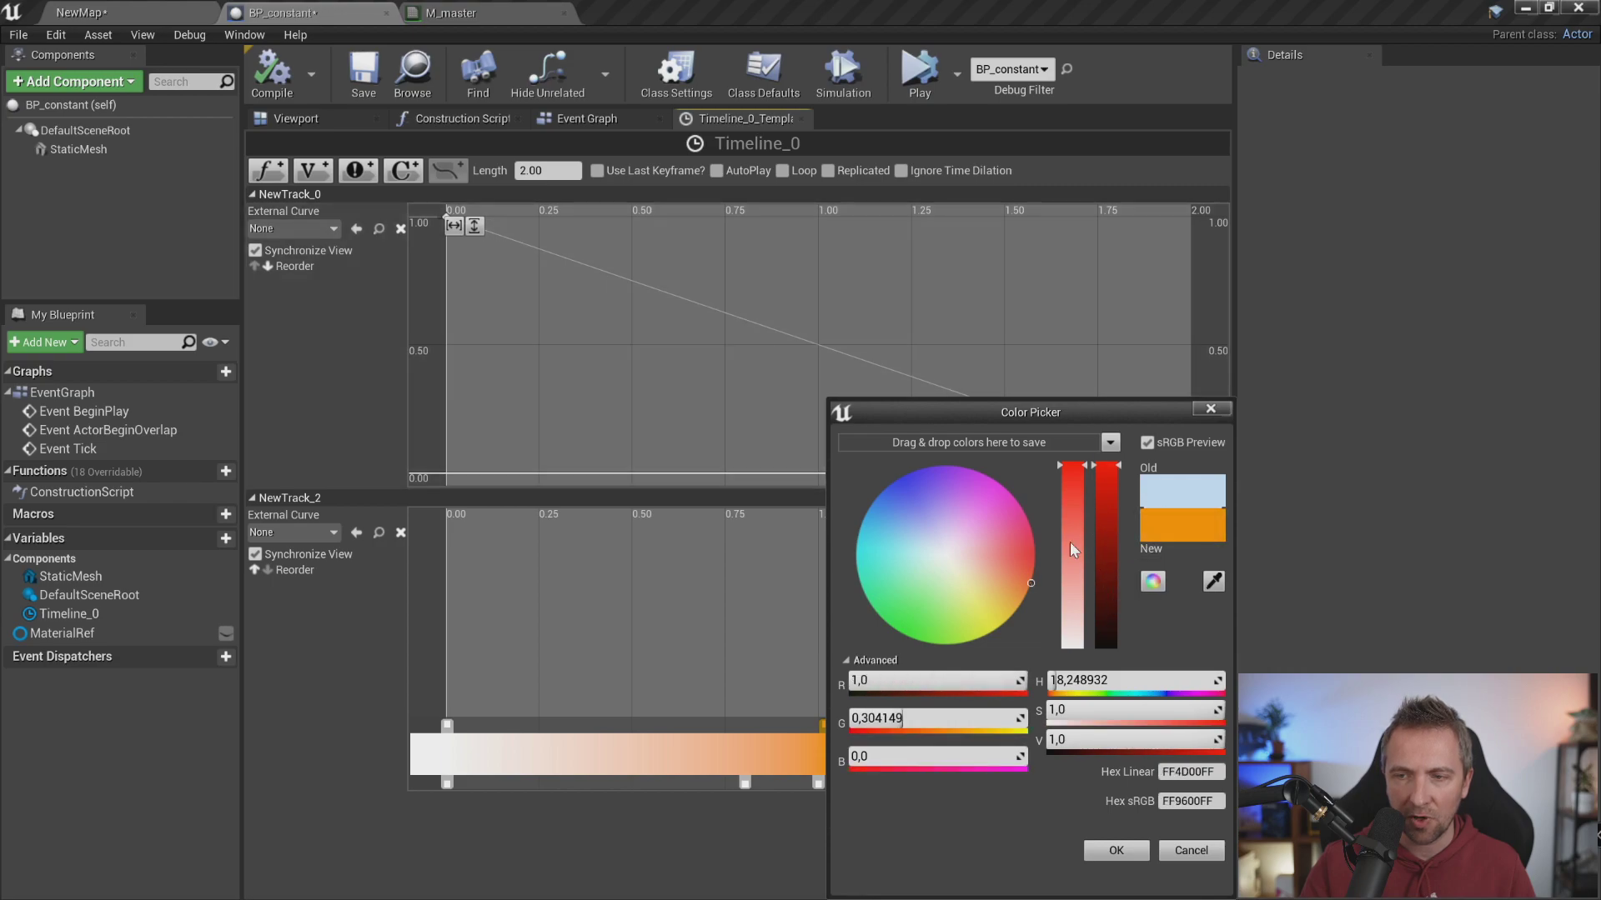
pyautogui.click(1119, 848)
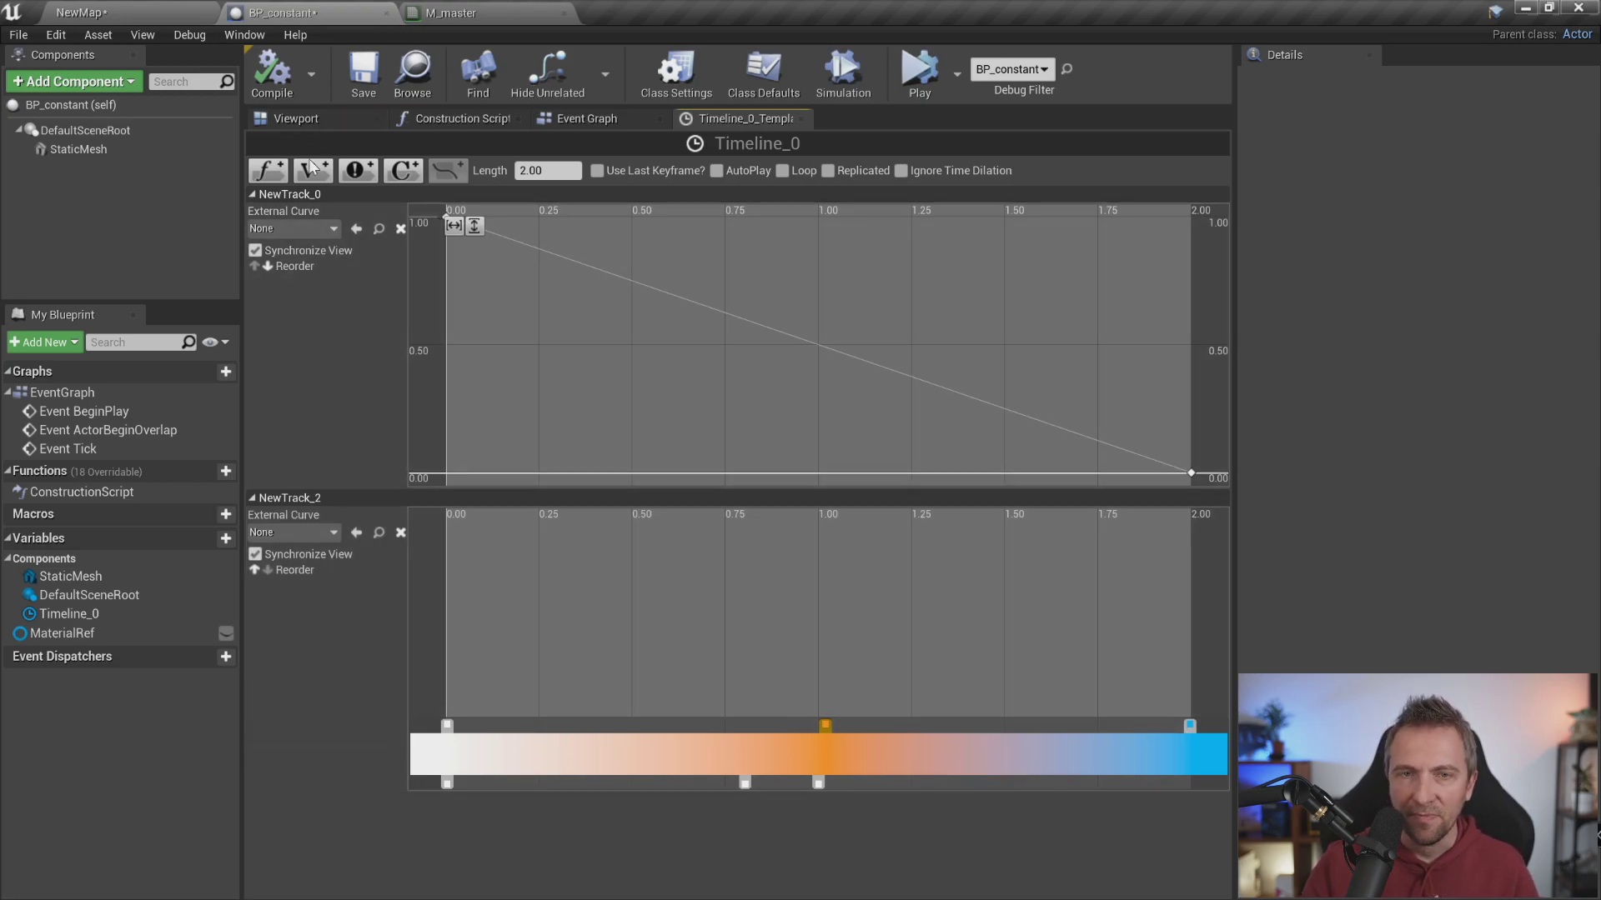
# Save the blueprint and put the NewTrack_0 track name into edit mode
pyautogui.click(363, 75)
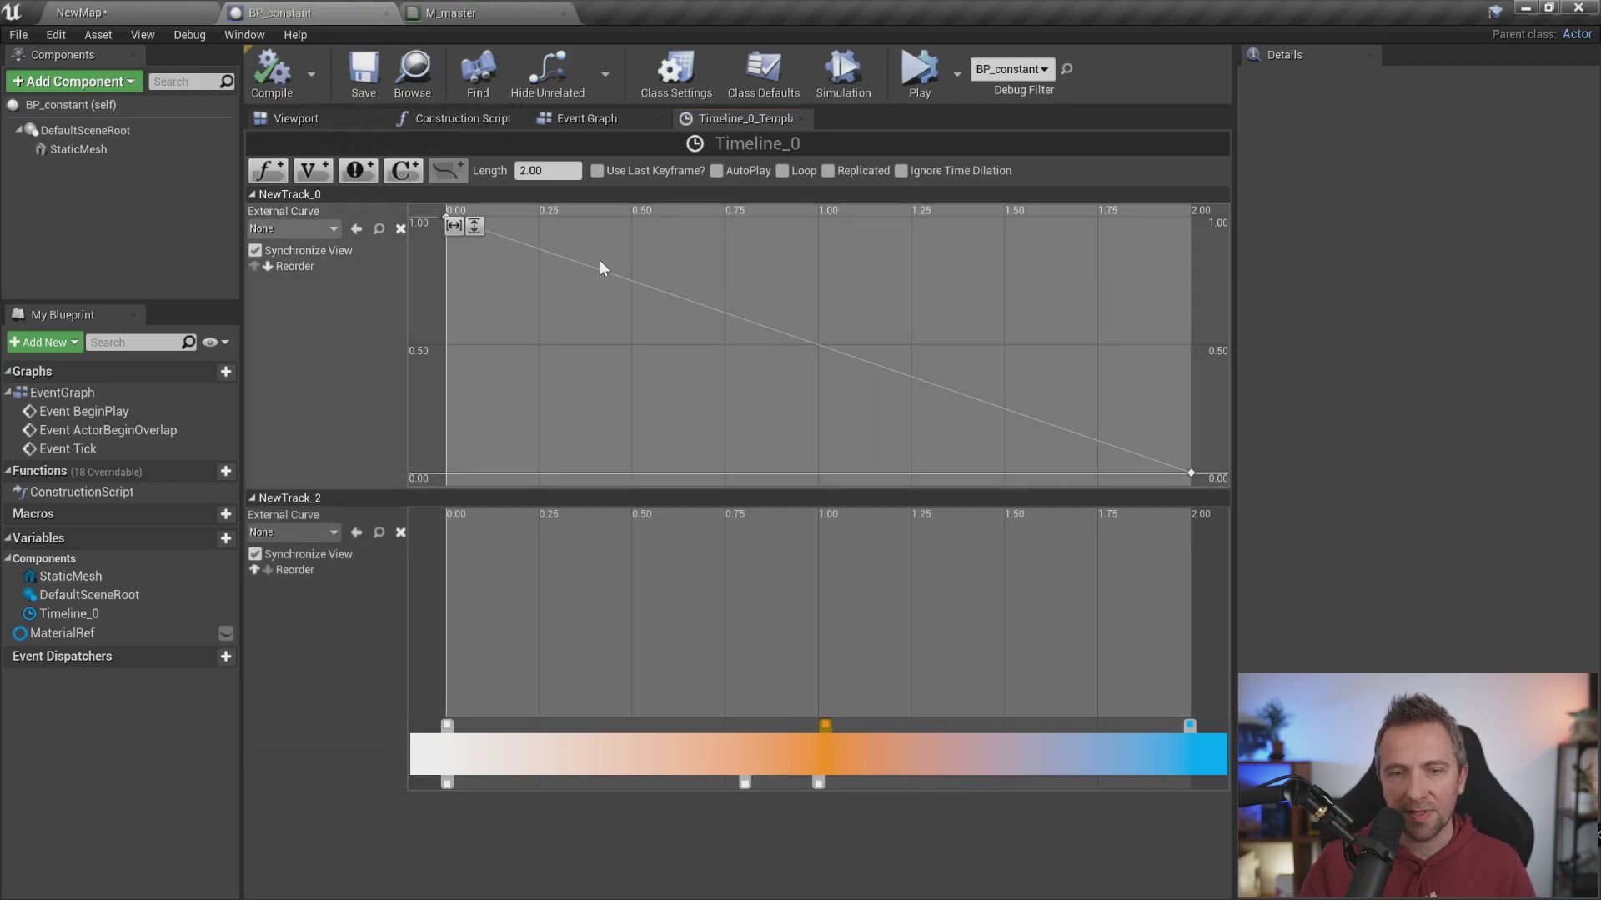
pyautogui.click(312, 194)
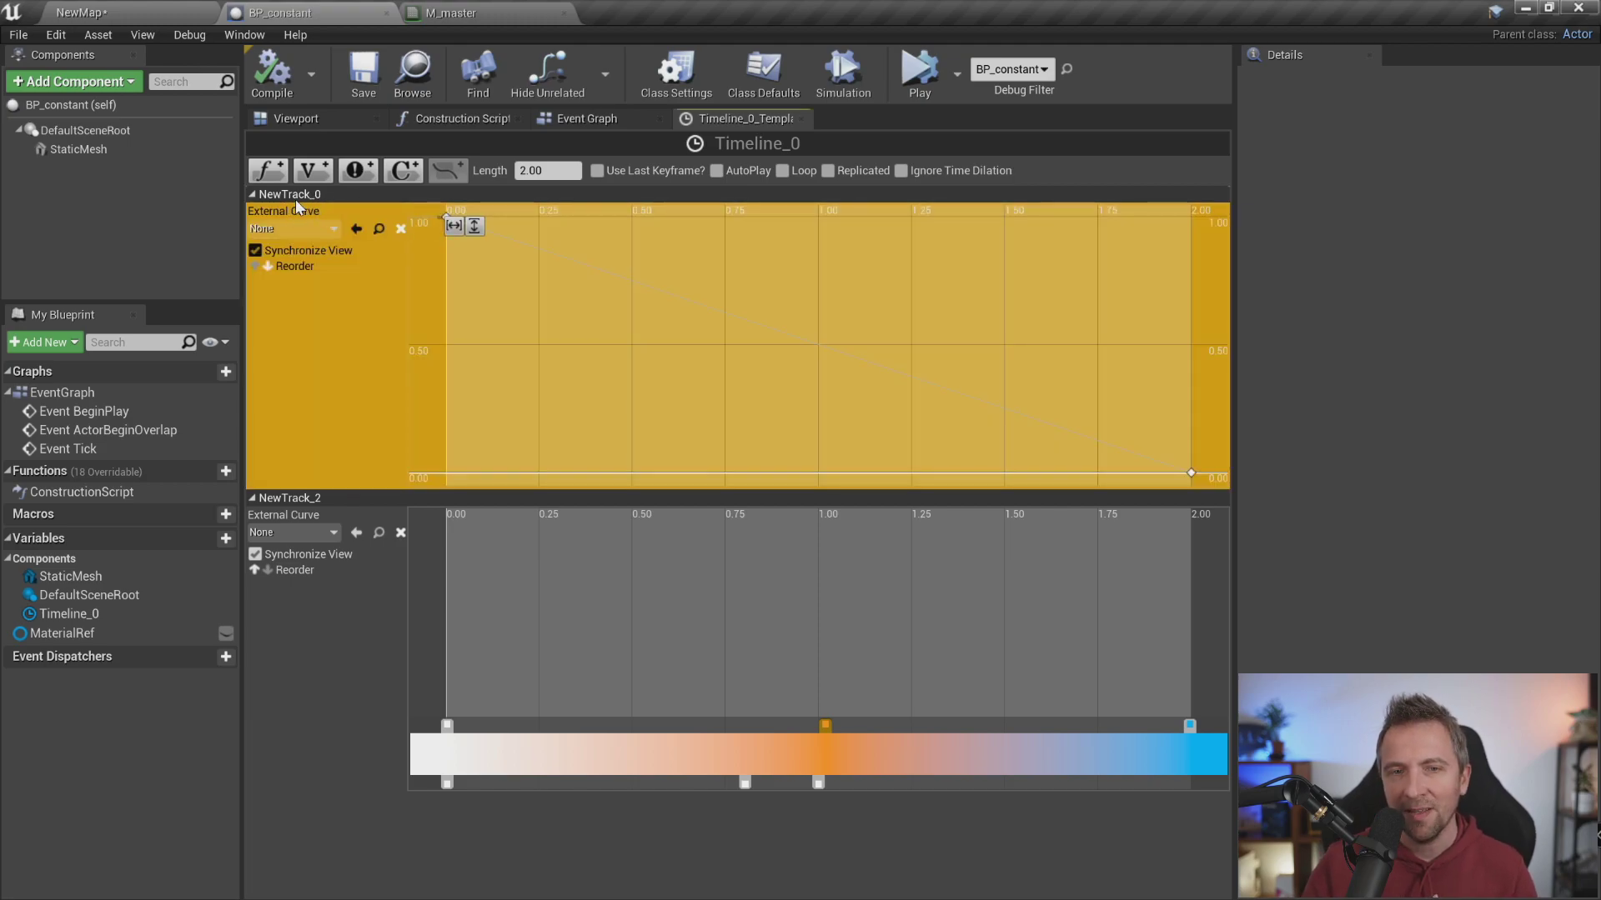
pyautogui.click(295, 197)
pyautogui.click(357, 207)
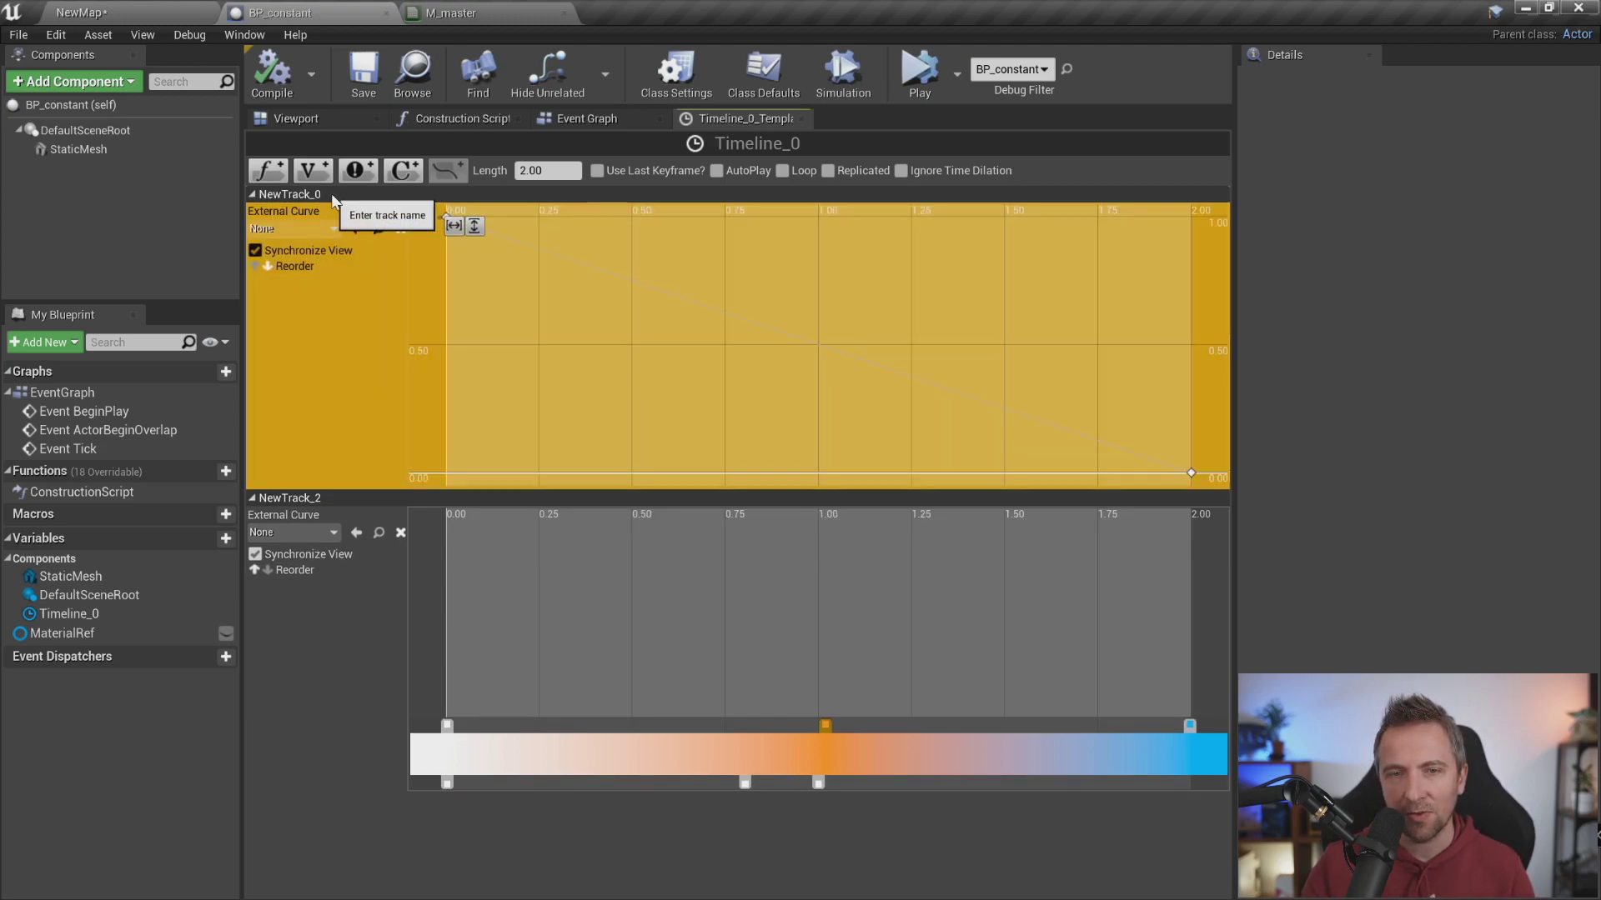
pyautogui.click(332, 193)
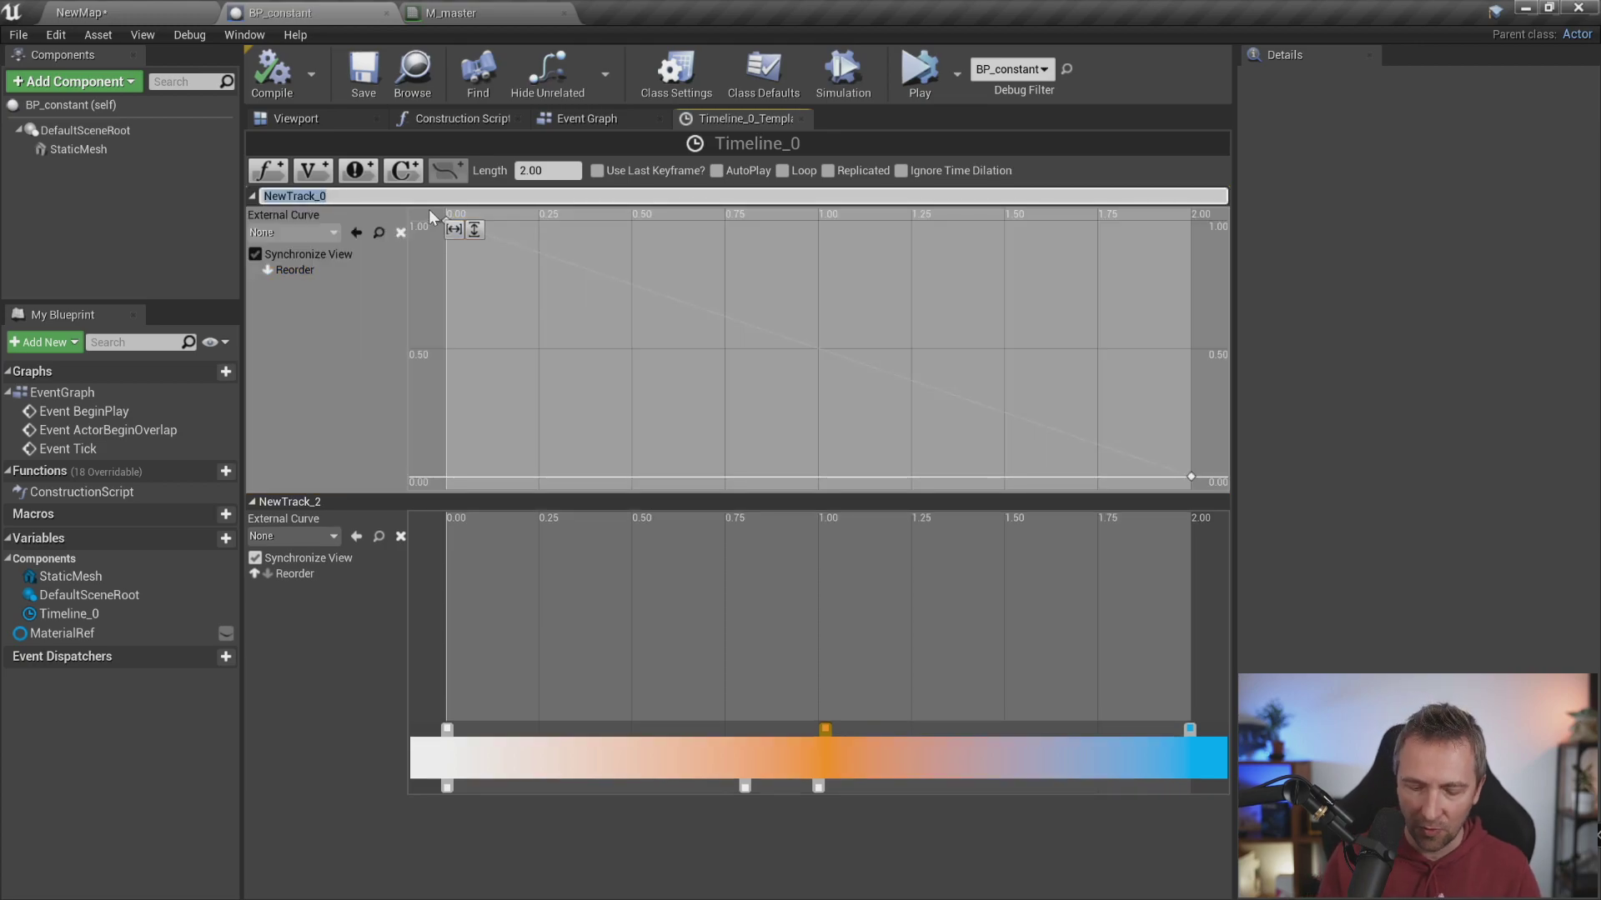
# Name NewTrack_0 'metallic' and the NewTrack_2 colour track 'couleur'
pyautogui.write('metallic')
pyautogui.press('Return')
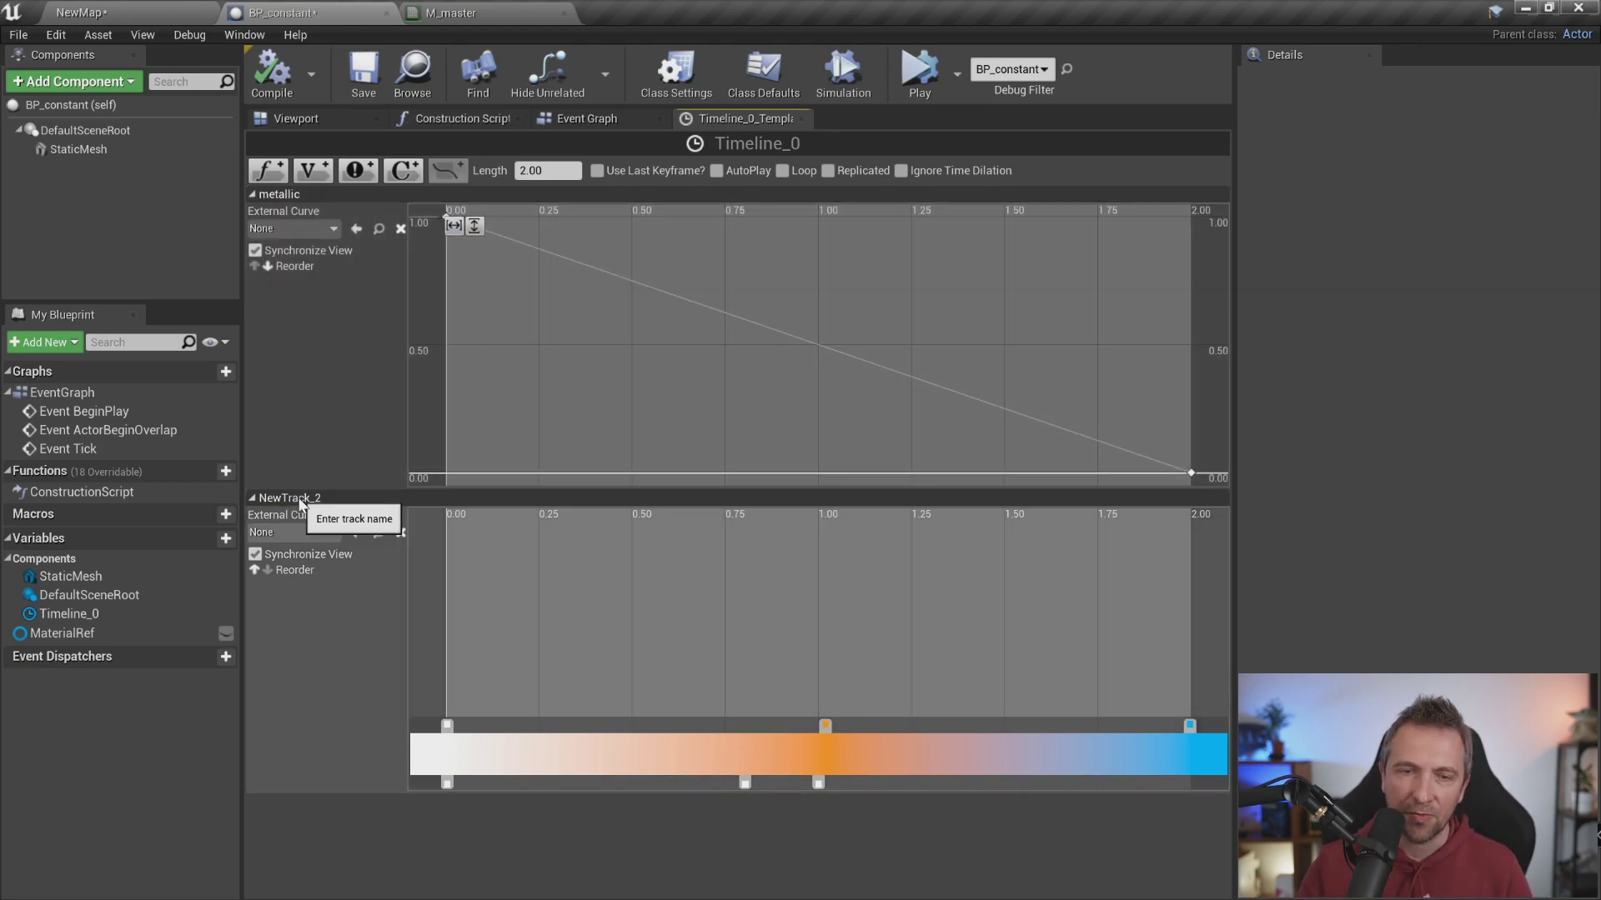
pyautogui.click(328, 498)
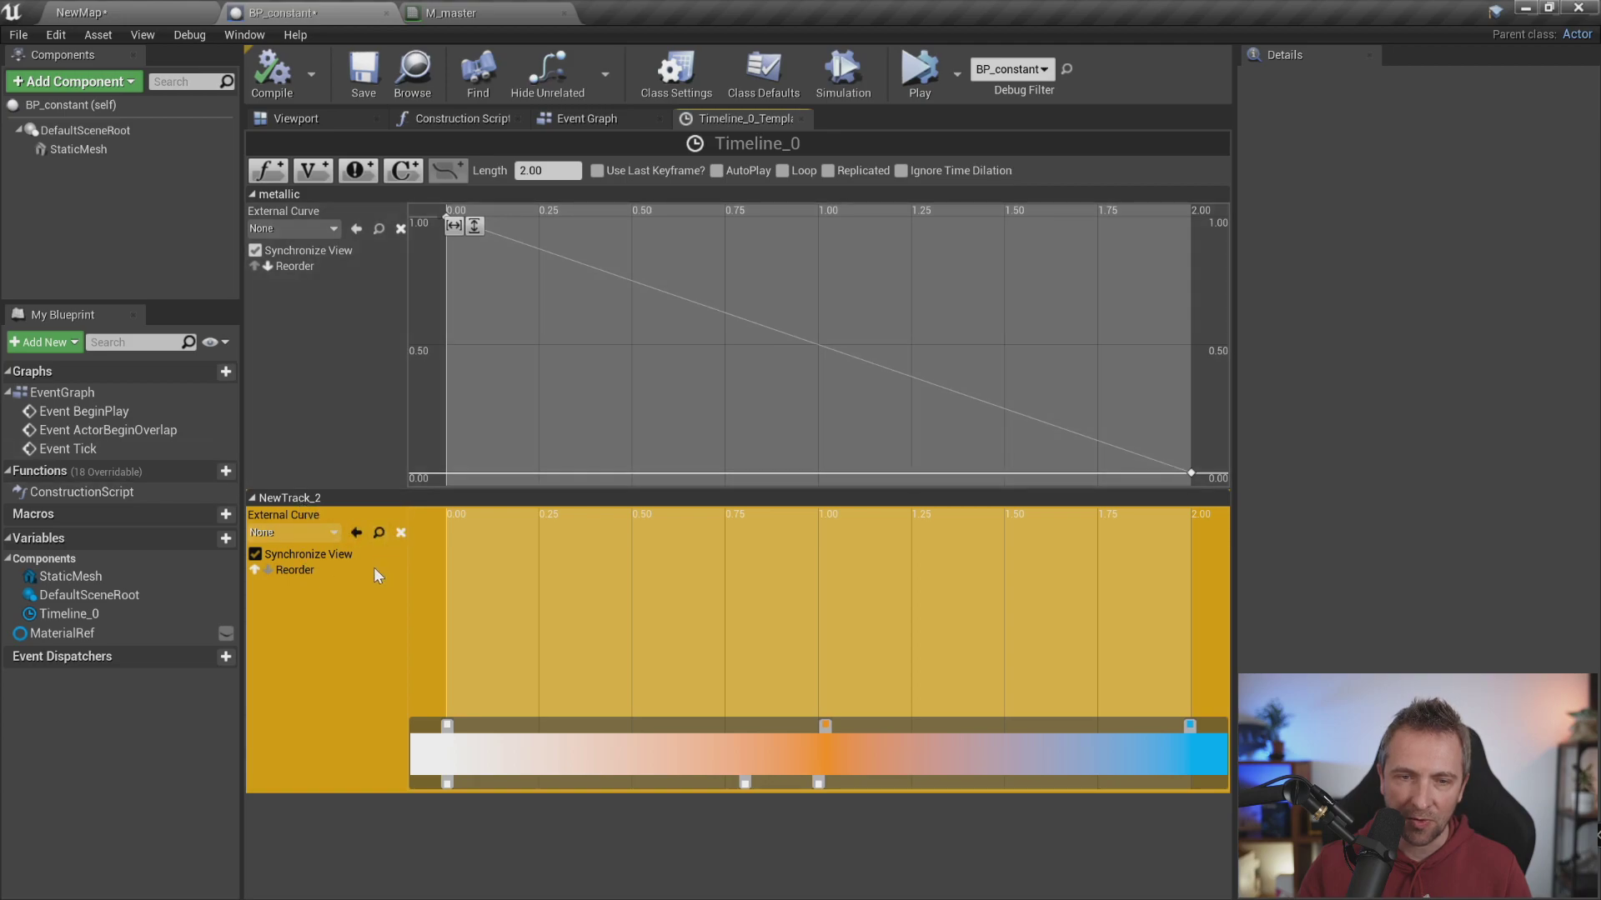
pyautogui.write('colo')
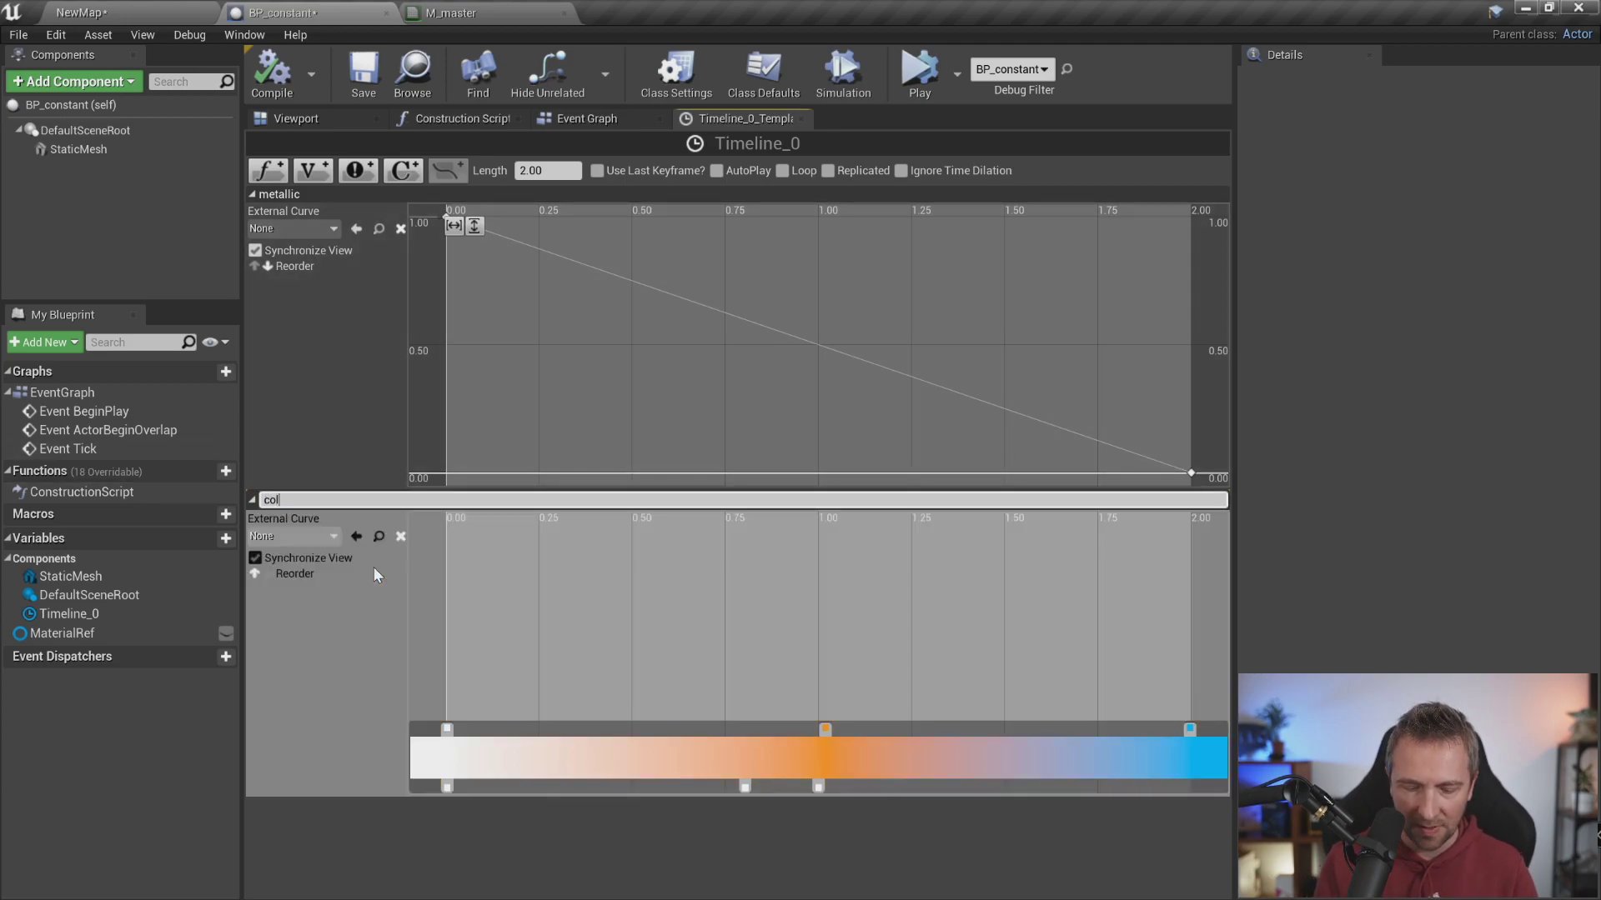
pyautogui.press('BackSpace')
pyautogui.press('BackSpace')
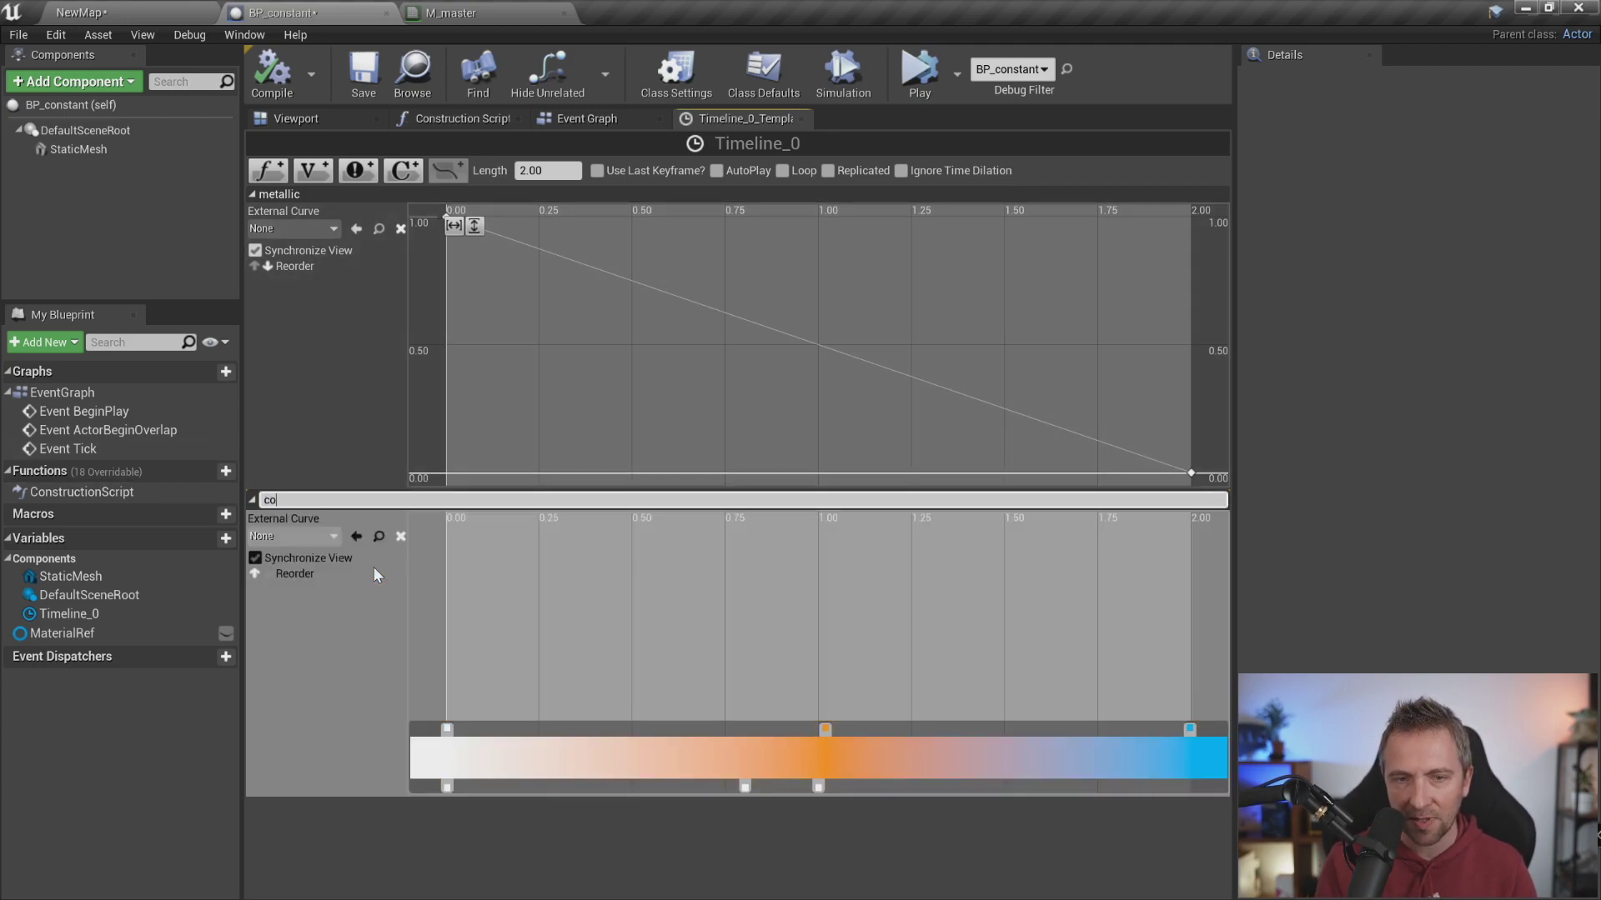
pyautogui.write('uleur')
pyautogui.press('Return')
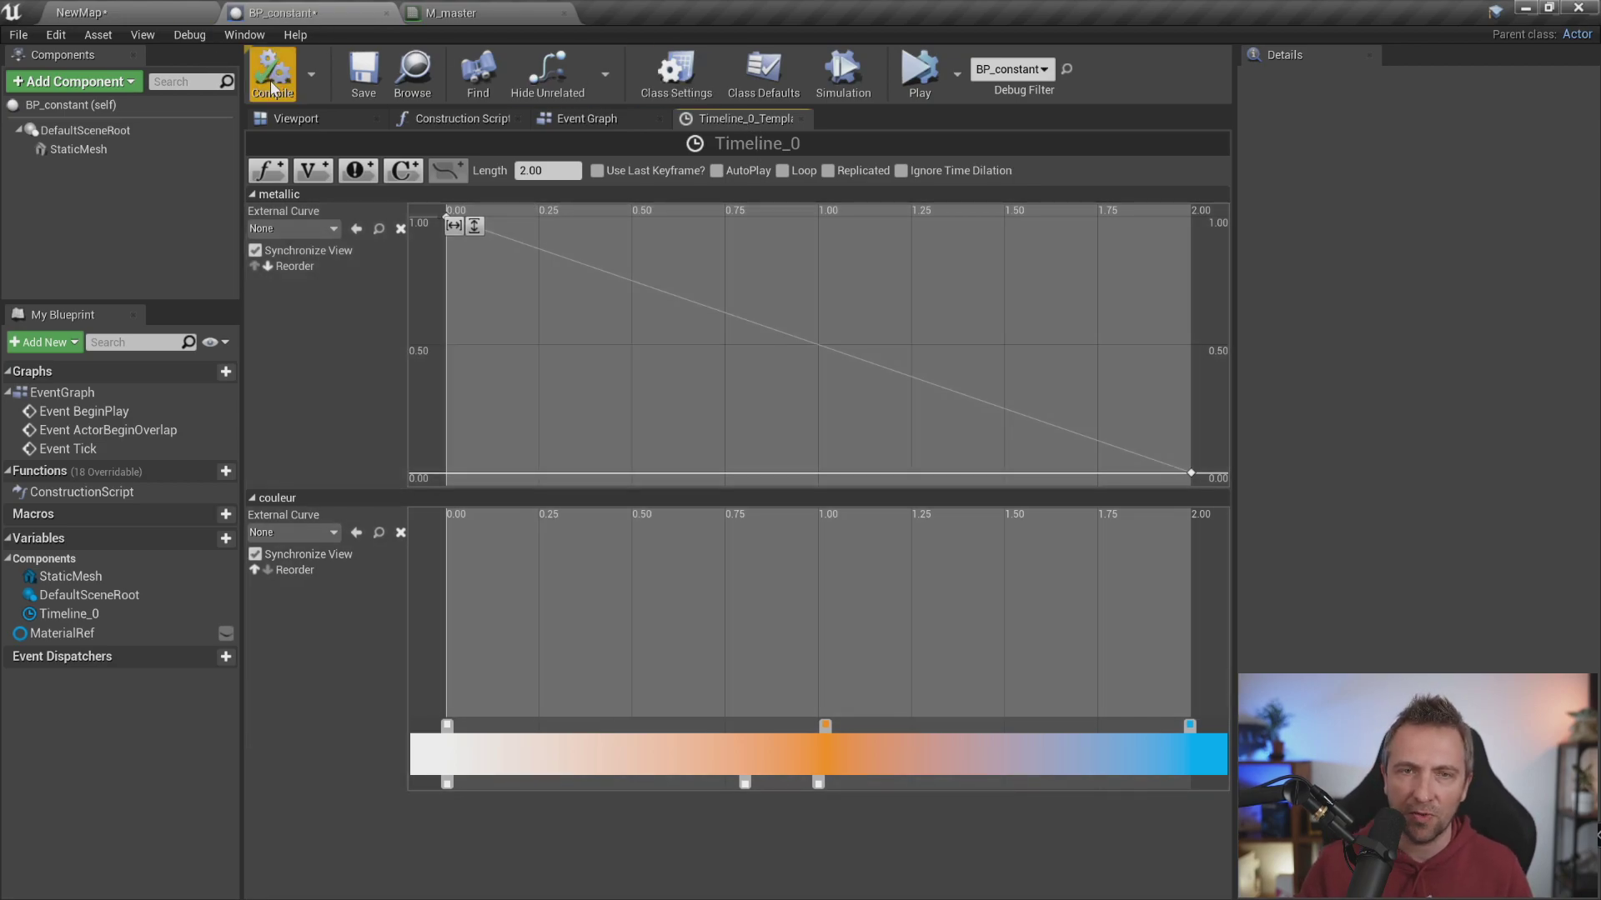
# Save, return to the Event Graph and make room beside the Set Scalar node
pyautogui.click(363, 80)
pyautogui.click(802, 121)
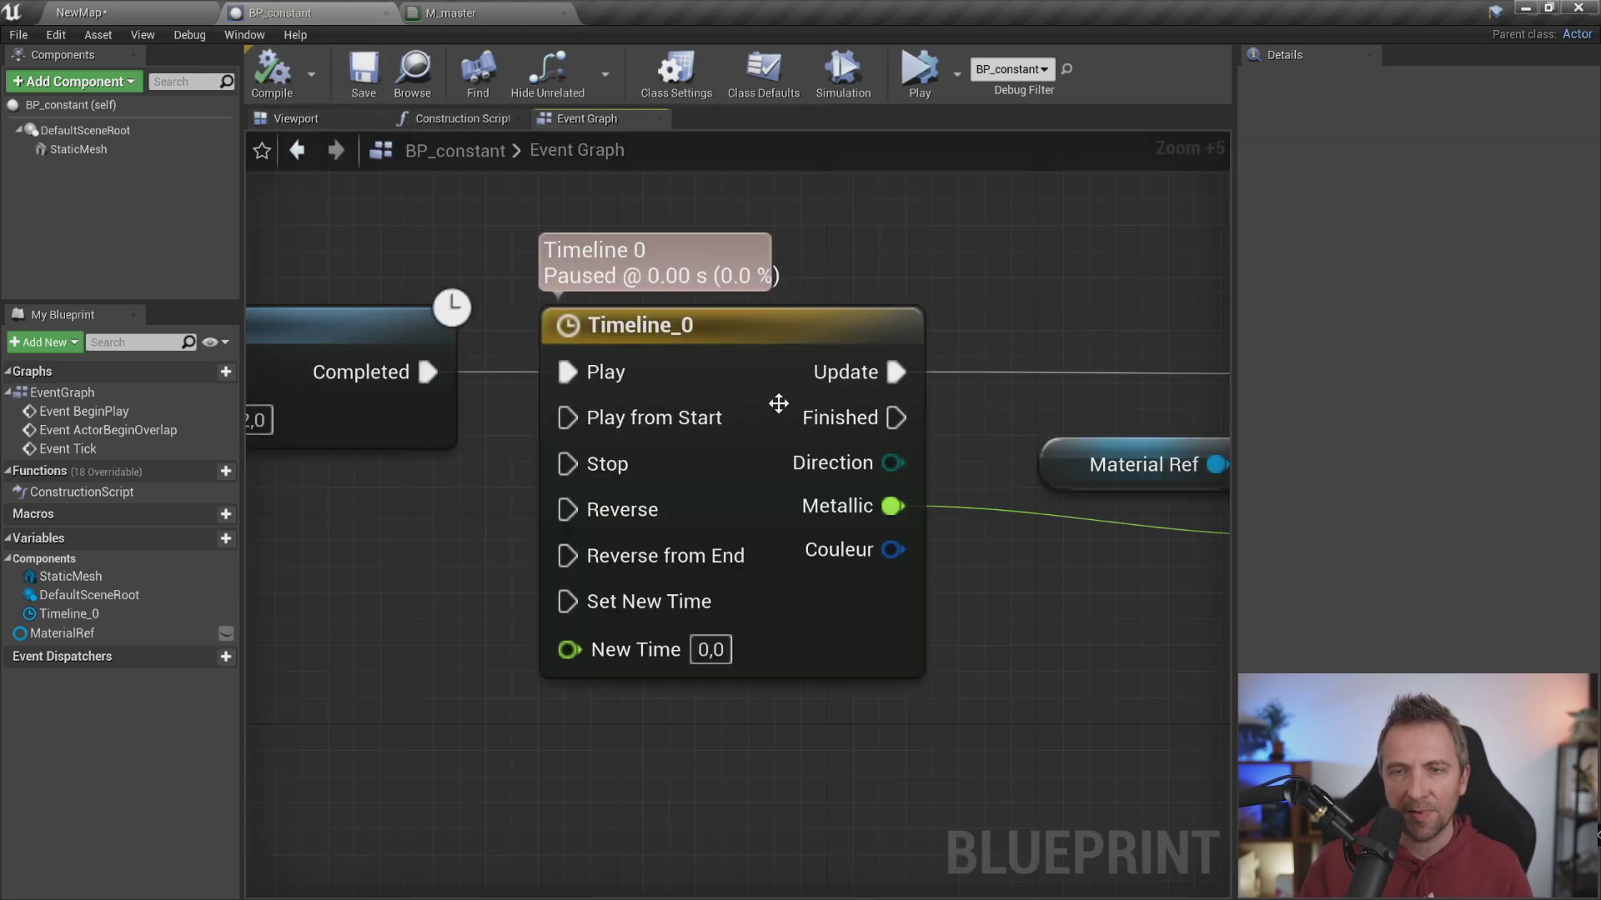
pyautogui.moveTo(890, 504); pyautogui.dragTo(549, 457, button='right')
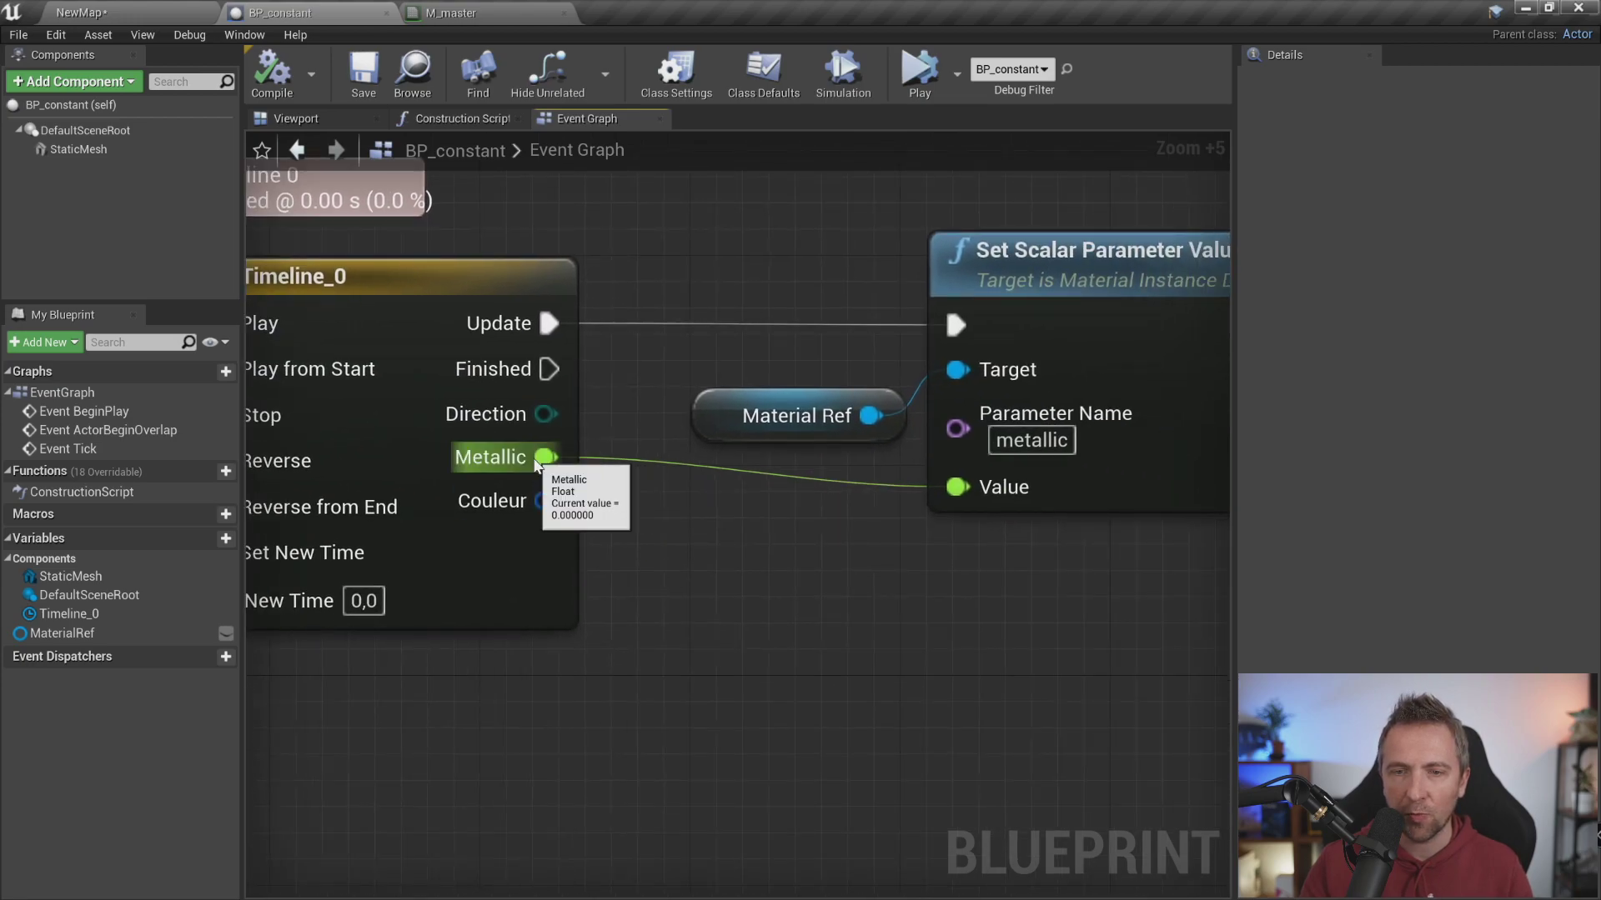
pyautogui.scroll(-3, 833, 567)
pyautogui.moveTo(833, 567); pyautogui.dragTo(791, 548, button='right')
pyautogui.scroll(-2, 791, 548)
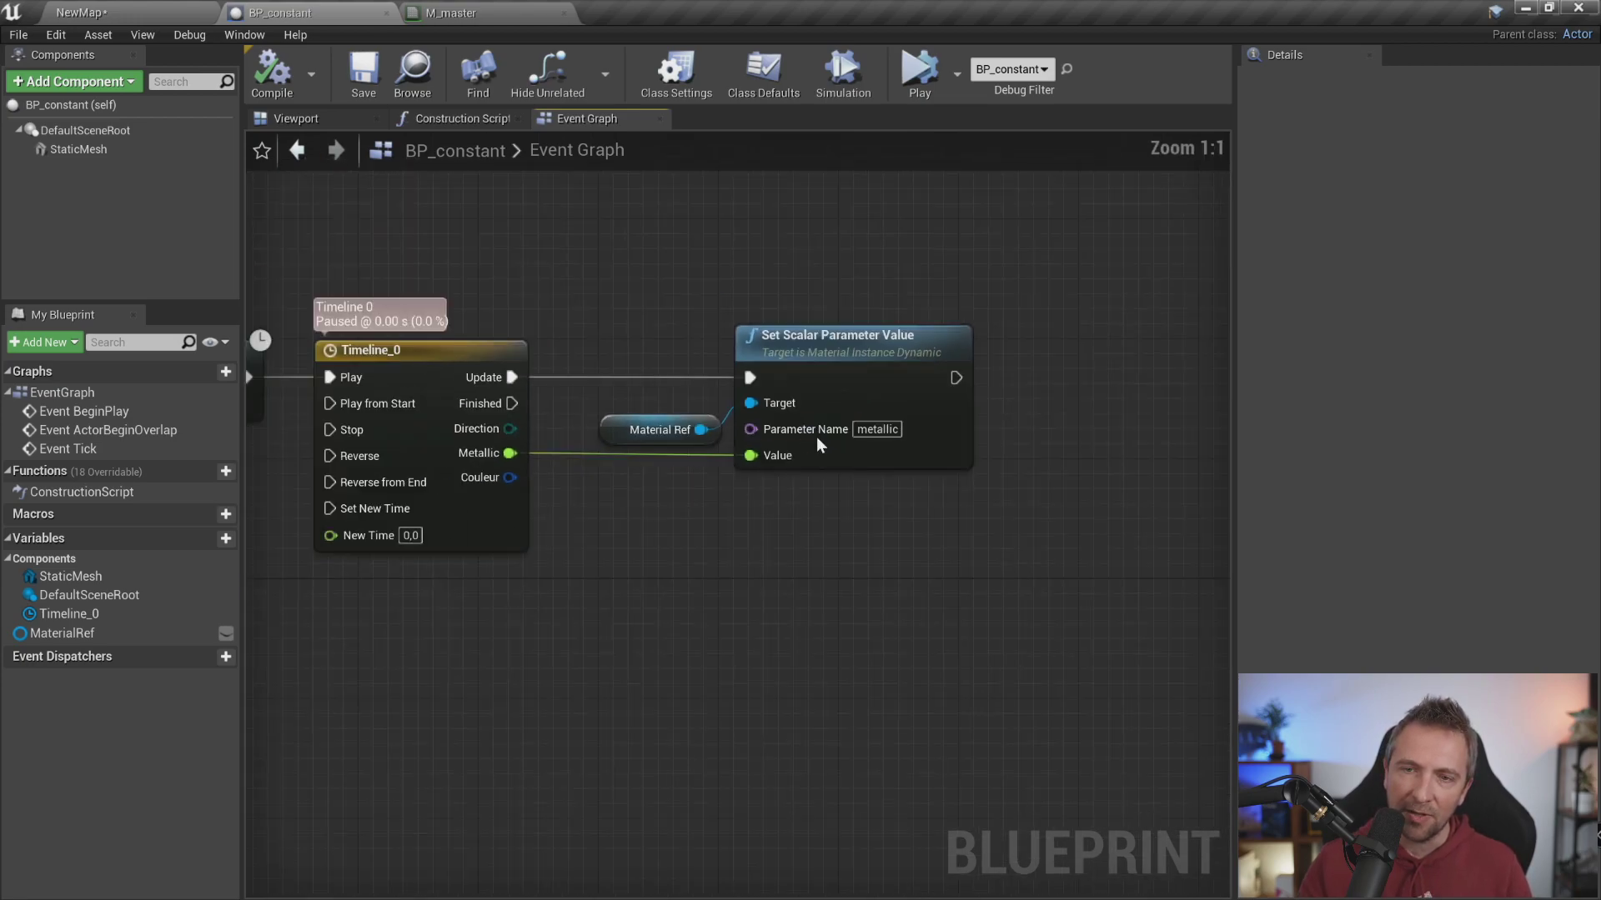
pyautogui.moveTo(699, 315); pyautogui.dragTo(961, 473)
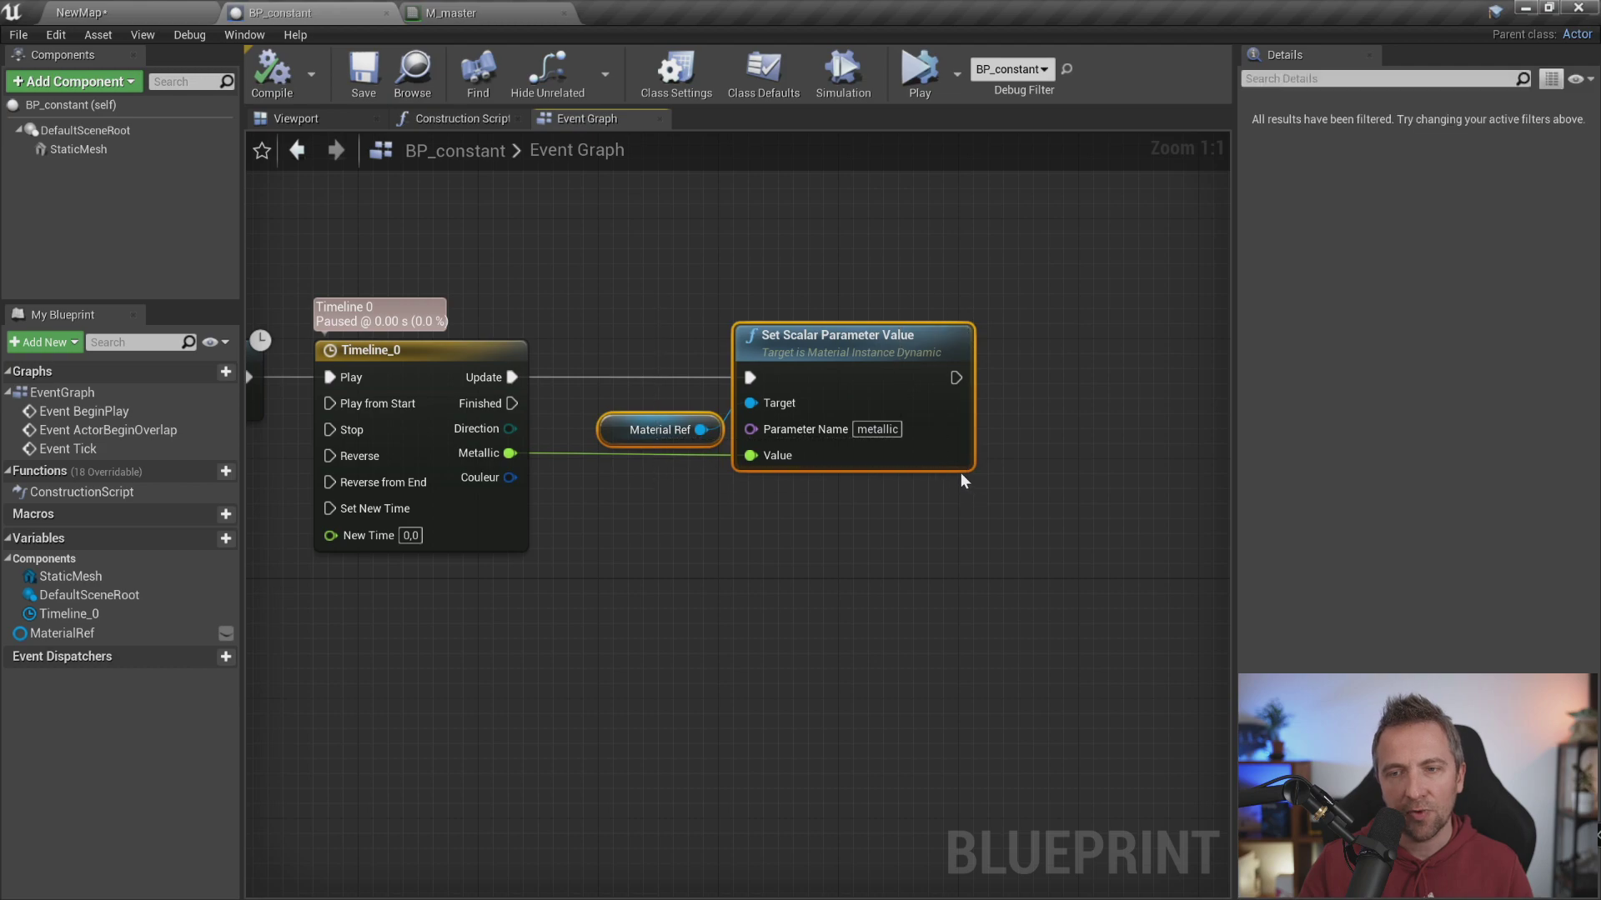
pyautogui.moveTo(958, 502); pyautogui.dragTo(842, 492, button='right')
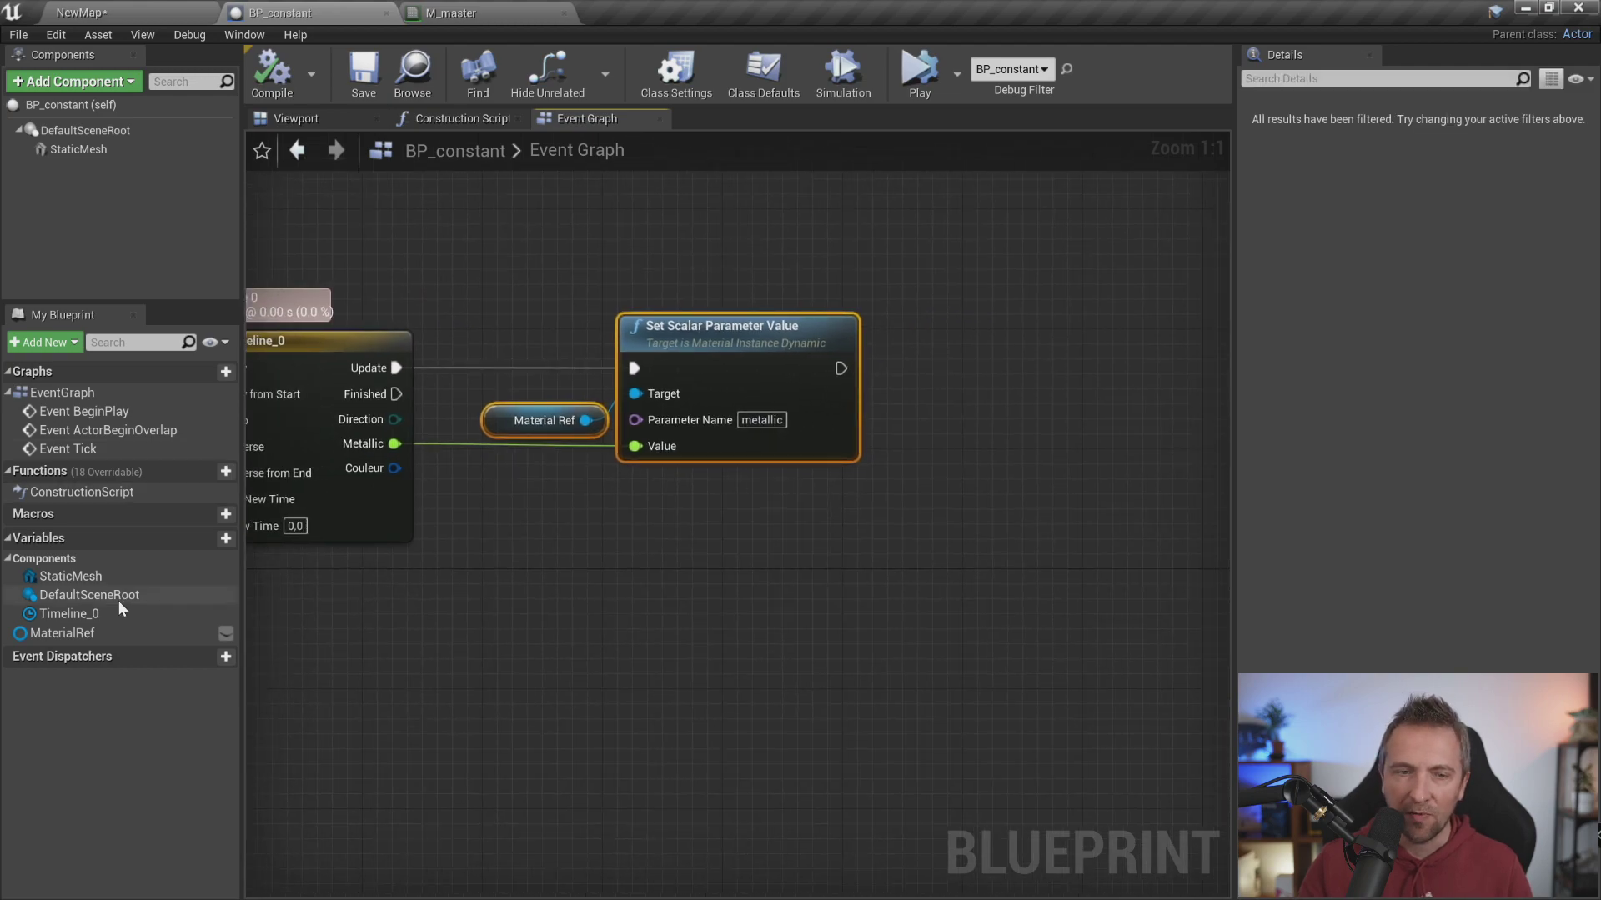
# Add a second Material Ref getter and search 'set param' from its output pin
pyautogui.moveTo(73, 642); pyautogui.dragTo(909, 443)
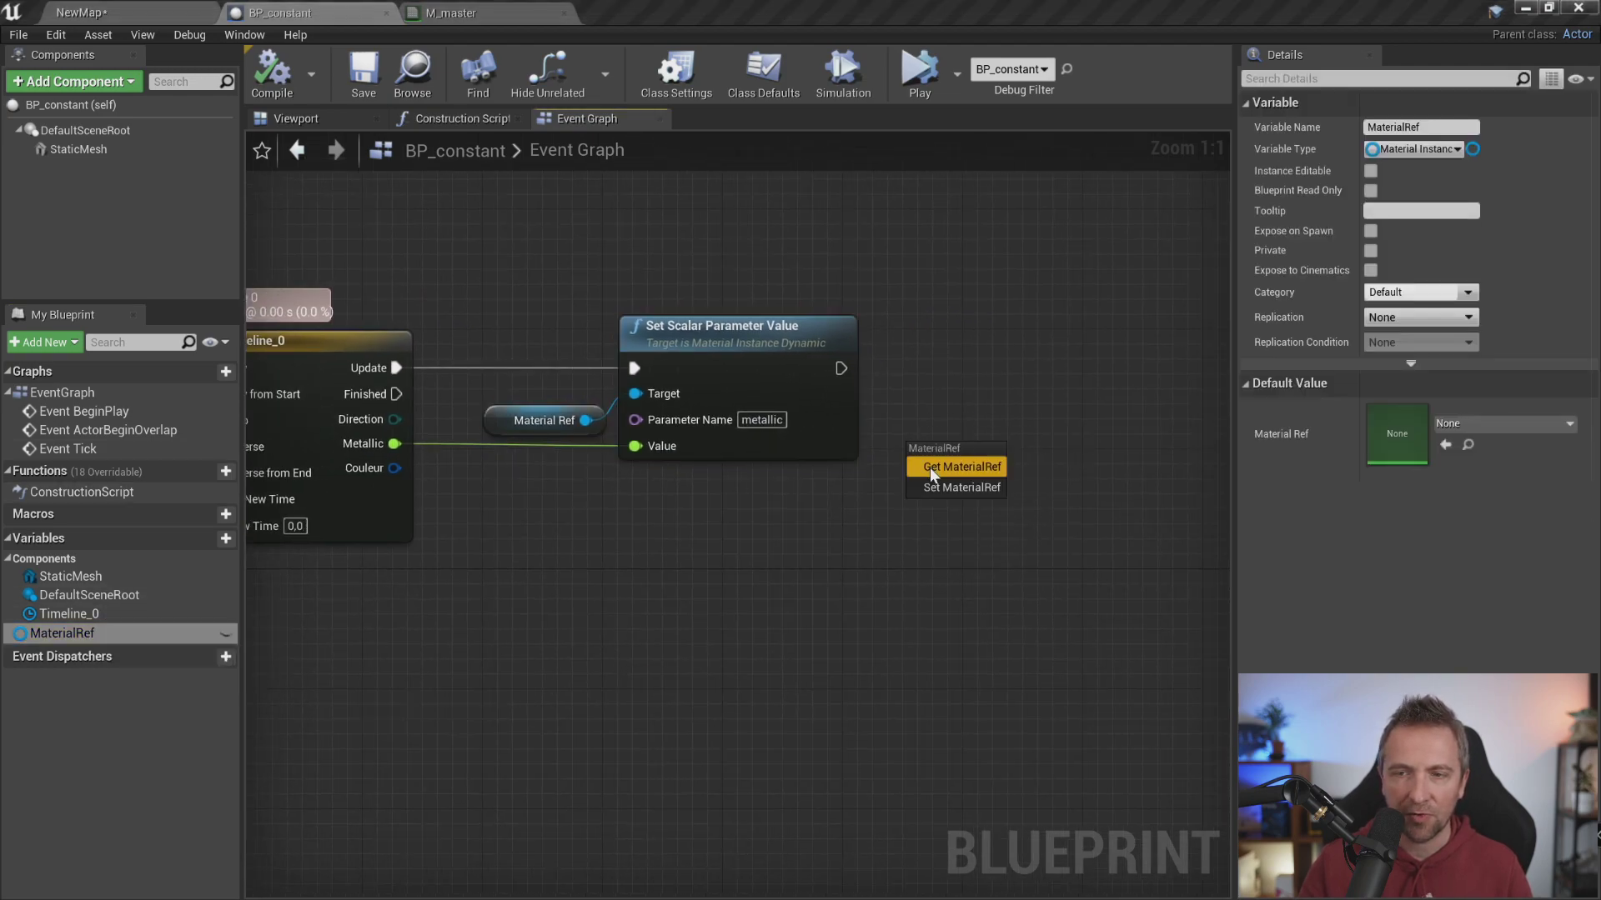
pyautogui.click(929, 467)
pyautogui.moveTo(995, 352); pyautogui.dragTo(913, 350, button='right')
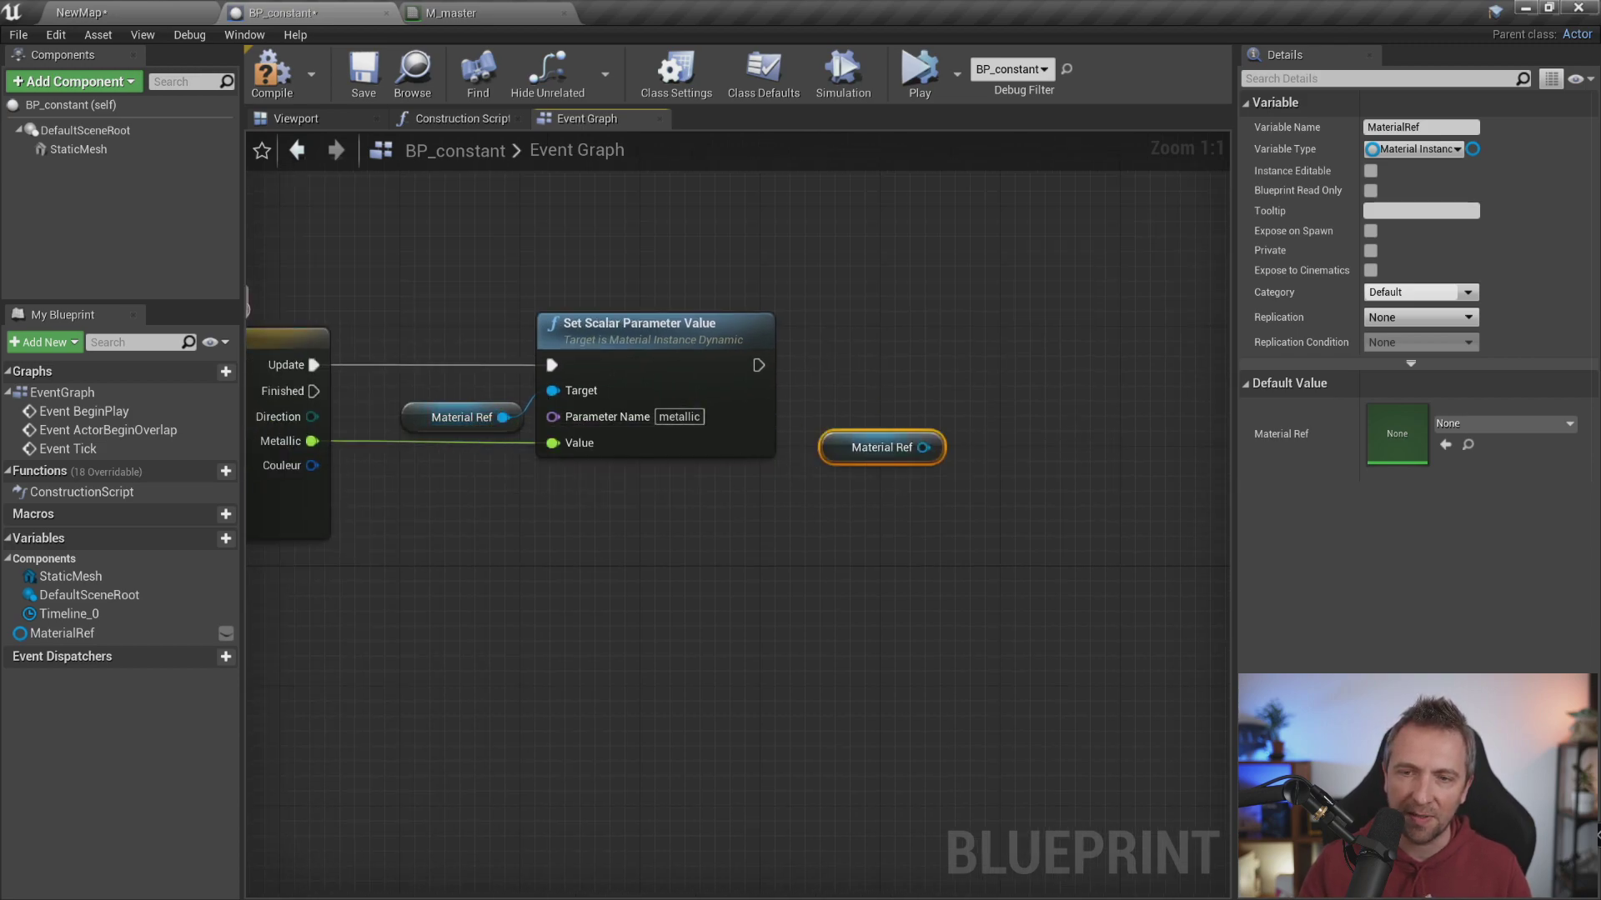
pyautogui.scroll(2, 750, 439)
pyautogui.scroll(3, 820, 461)
pyautogui.moveTo(865, 382); pyautogui.dragTo(865, 381)
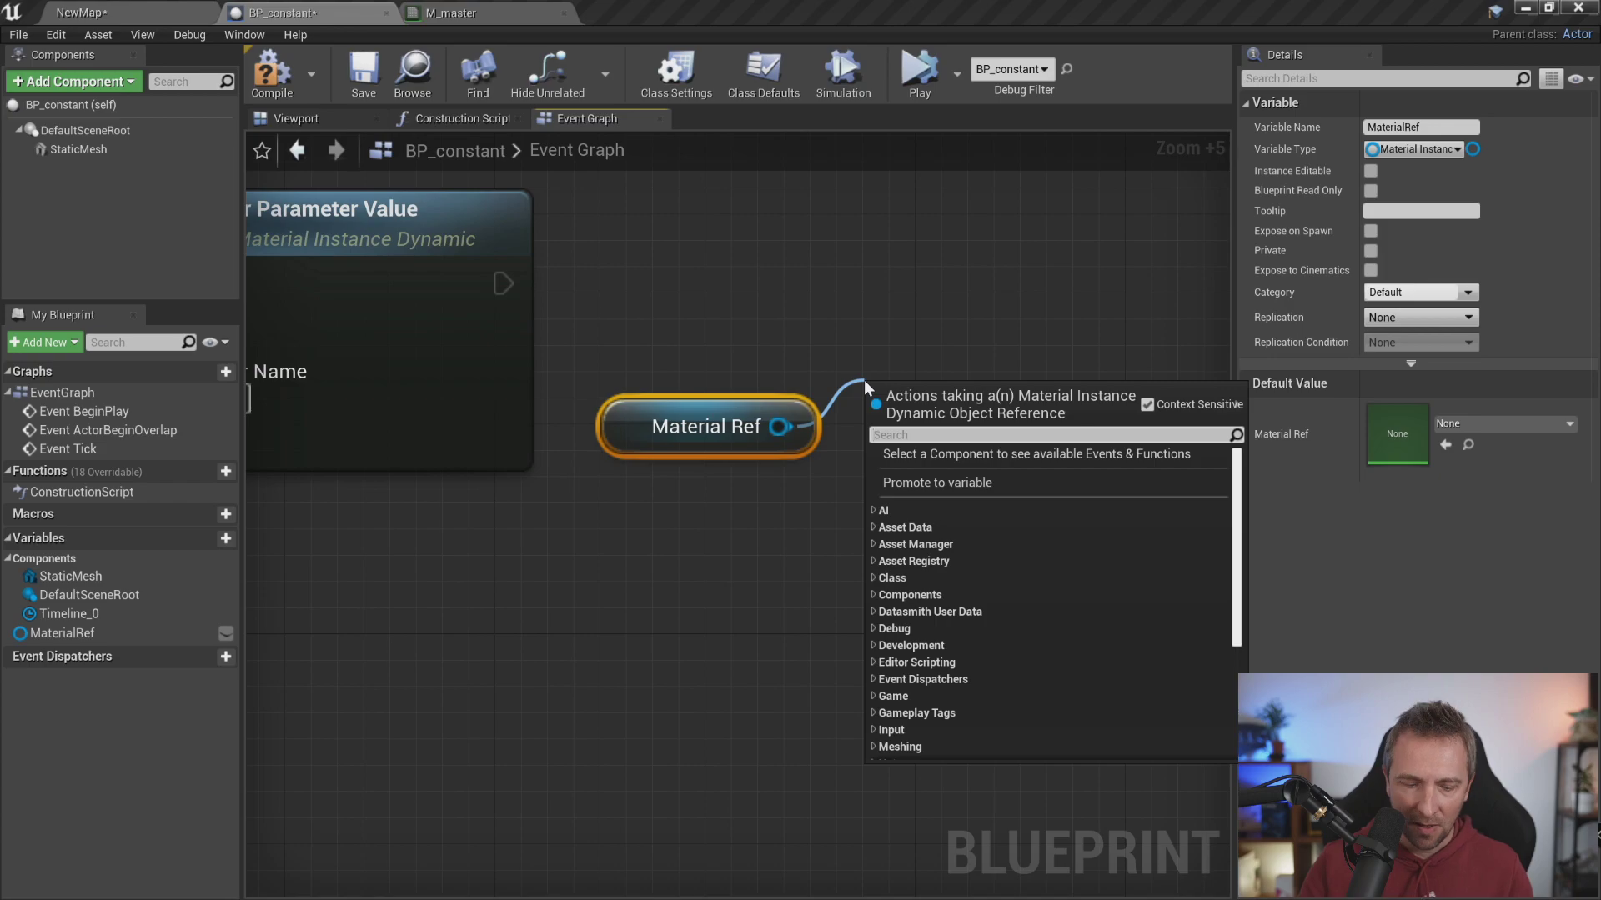
pyautogui.write('set pär')
pyautogui.press('BackSpace')
pyautogui.press('BackSpace')
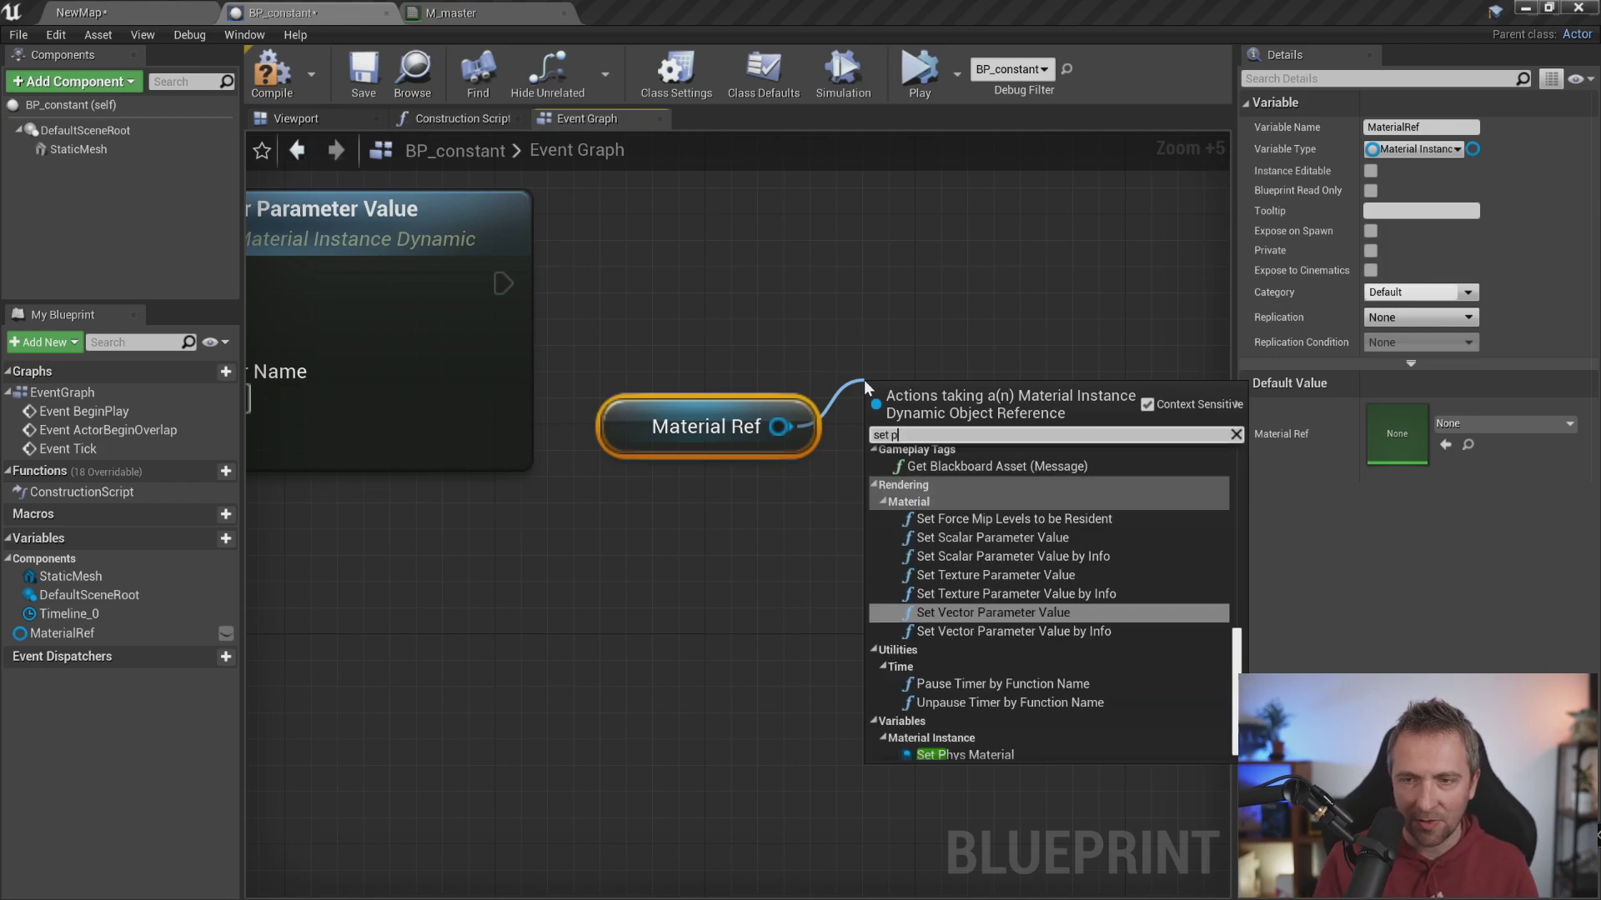
pyautogui.write('aram')
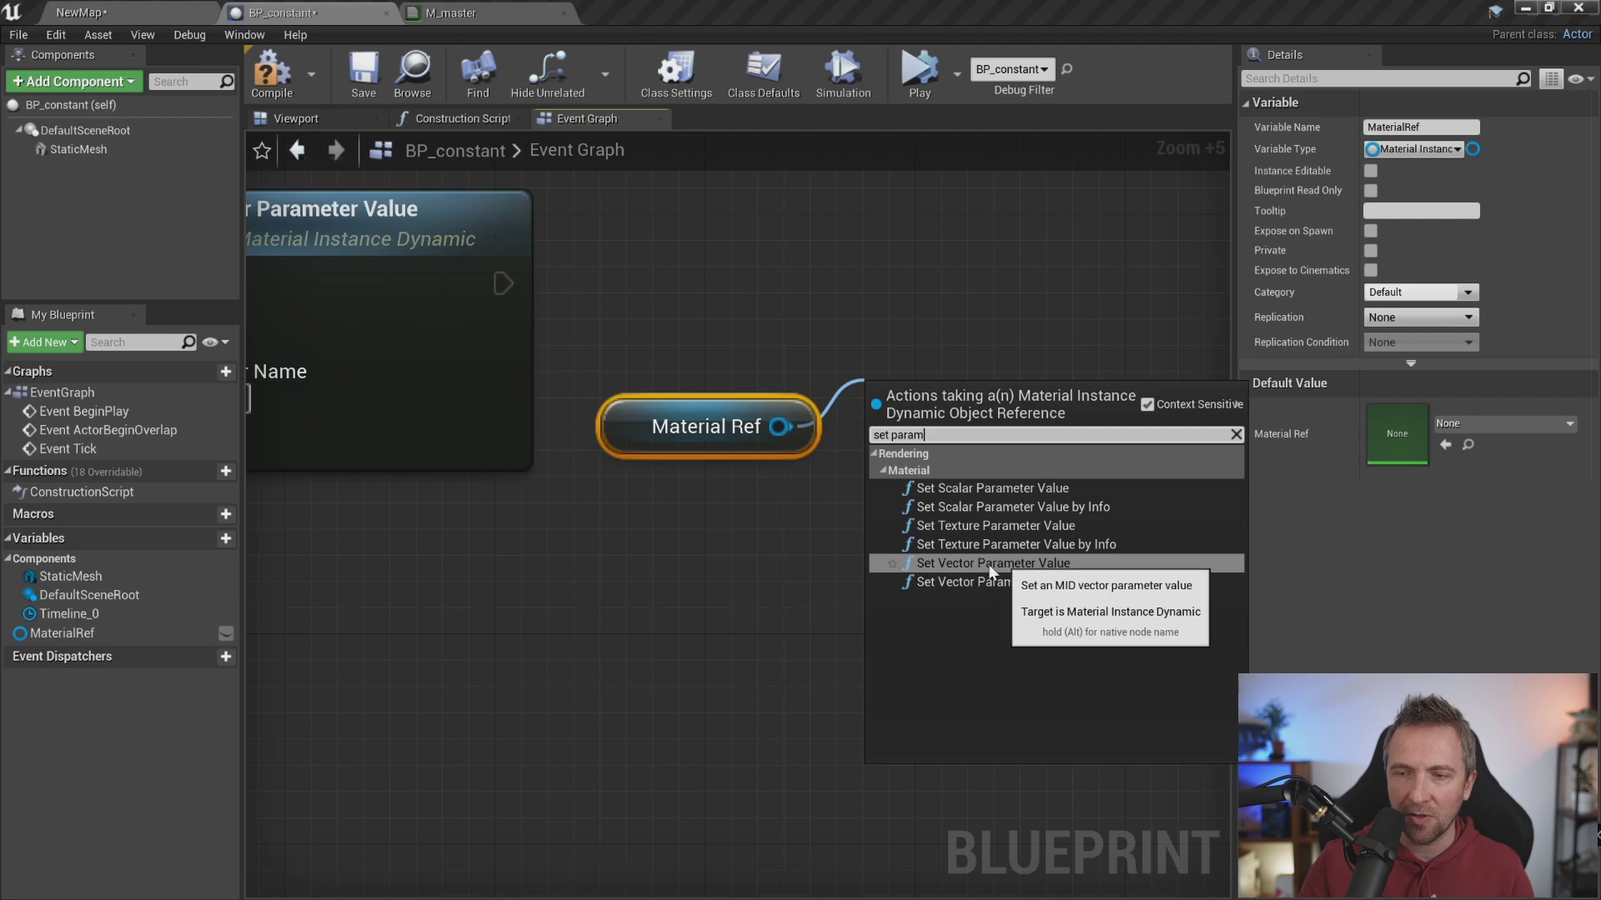
# Add a Set Vector Parameter Value node and chain it after the Set Scalar node
pyautogui.click(1038, 563)
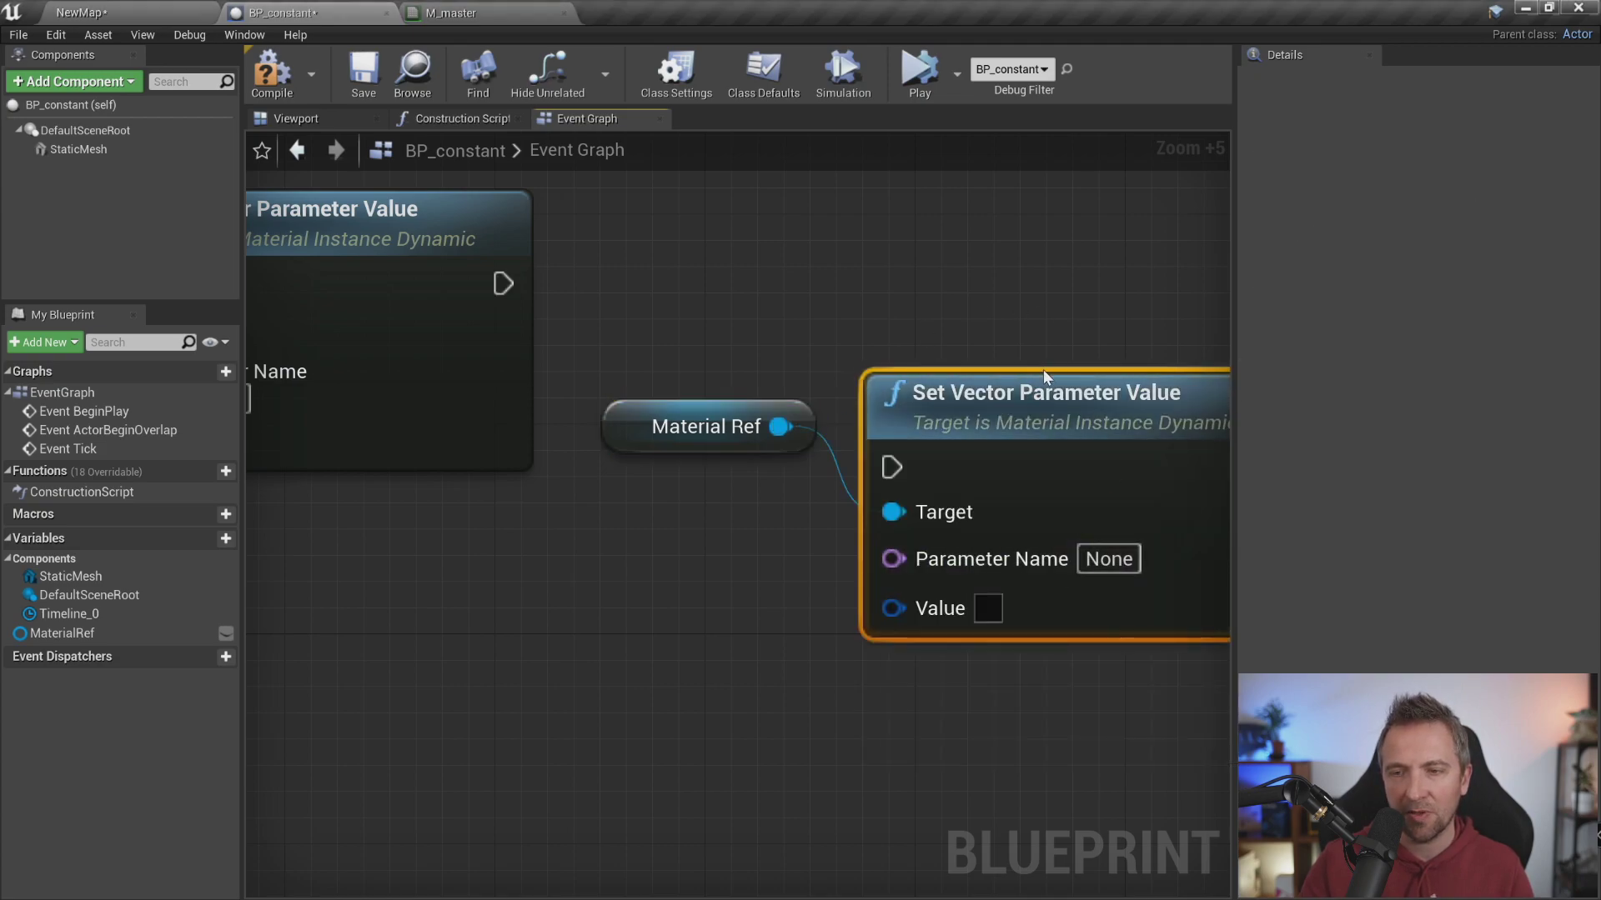
pyautogui.moveTo(1043, 368); pyautogui.dragTo(1040, 295)
pyautogui.moveTo(503, 283); pyautogui.dragTo(921, 388)
pyautogui.moveTo(961, 303); pyautogui.dragTo(961, 197)
pyautogui.moveTo(701, 426); pyautogui.dragTo(700, 347)
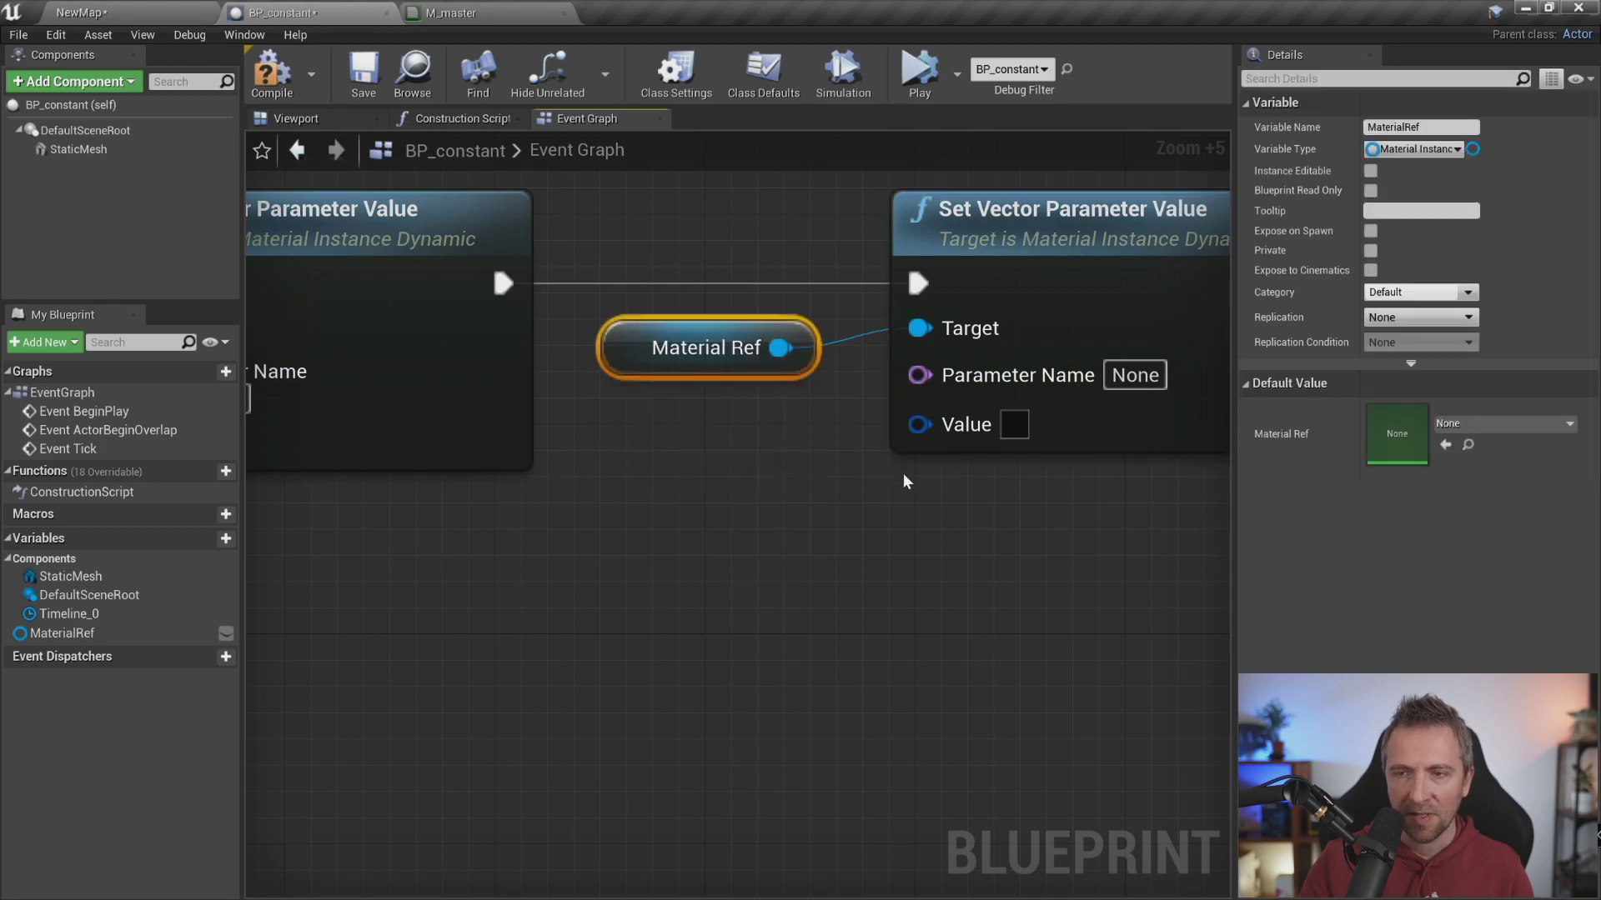
pyautogui.moveTo(907, 482); pyautogui.dragTo(764, 517, button='right')
# Name the Set Vector node's parameter 'maCouleur'
pyautogui.click(994, 411)
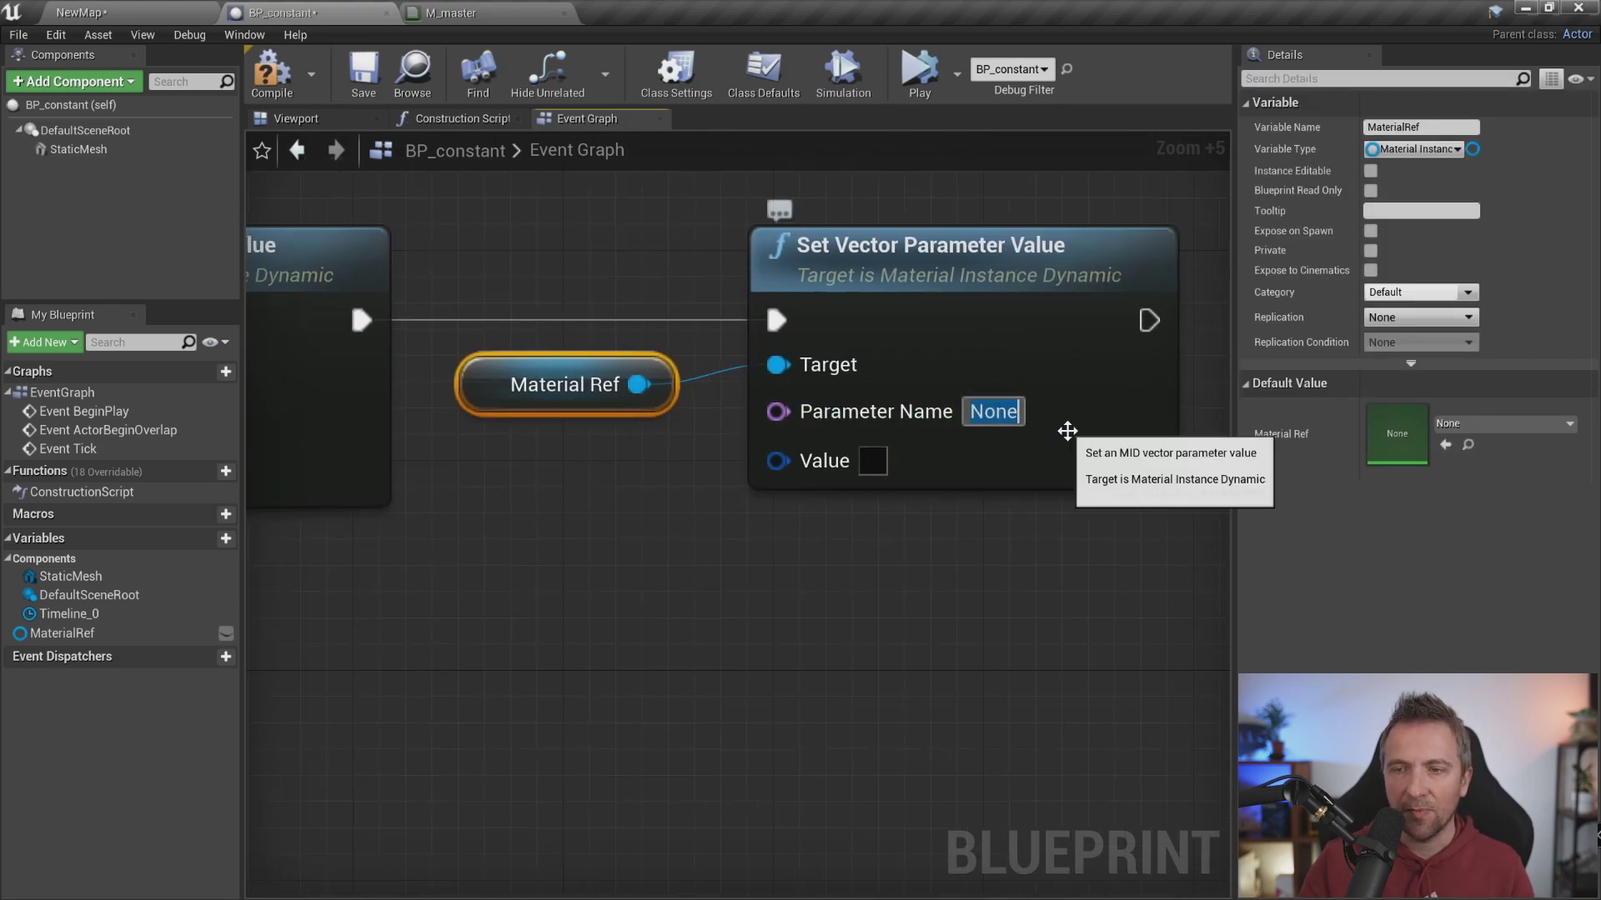
pyautogui.click(450, 13)
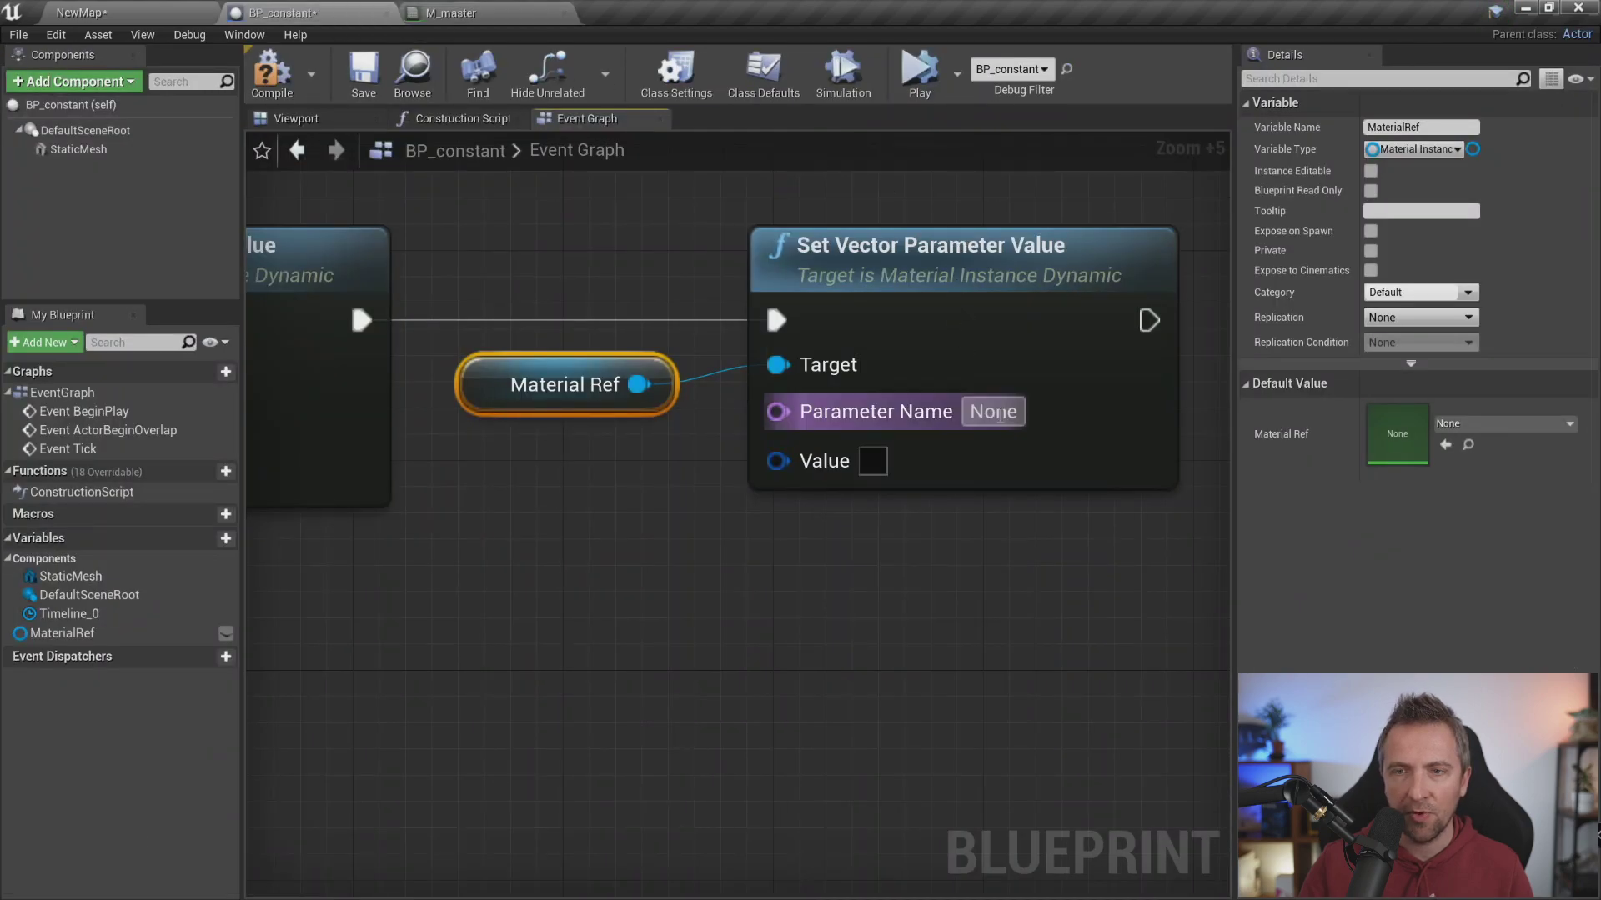
pyautogui.click(1000, 416)
pyautogui.write('maCouleur')
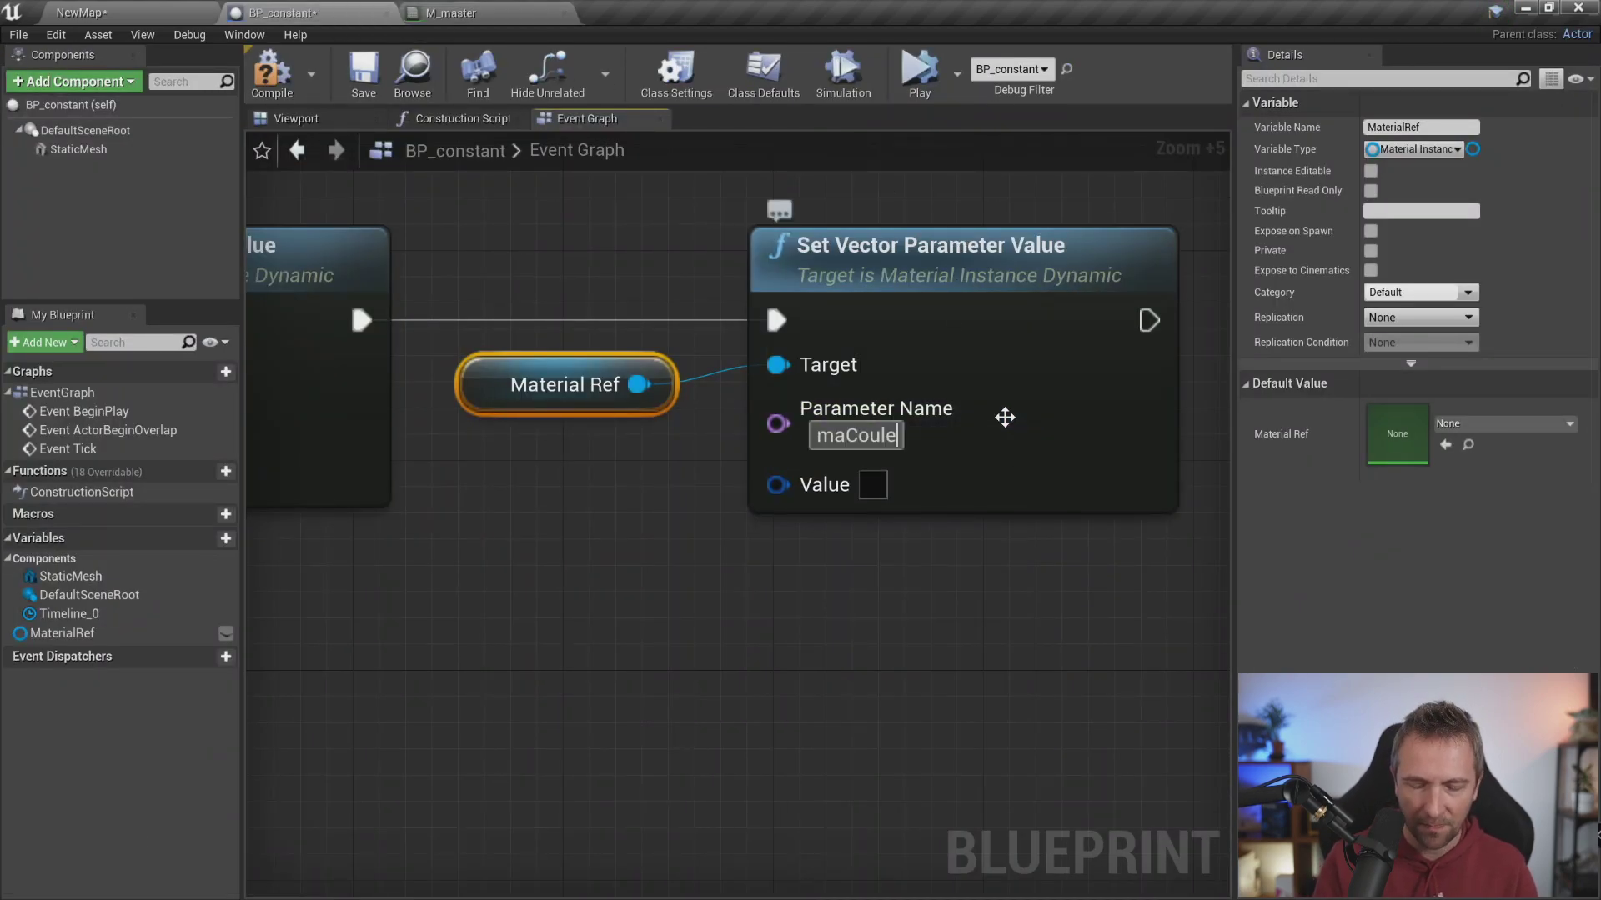
# Wire Timeline_0's Couleur output into the Set Vector node's Value pin
pyautogui.scroll(-4, 967, 446)
pyautogui.moveTo(783, 489); pyautogui.dragTo(909, 501, button='right')
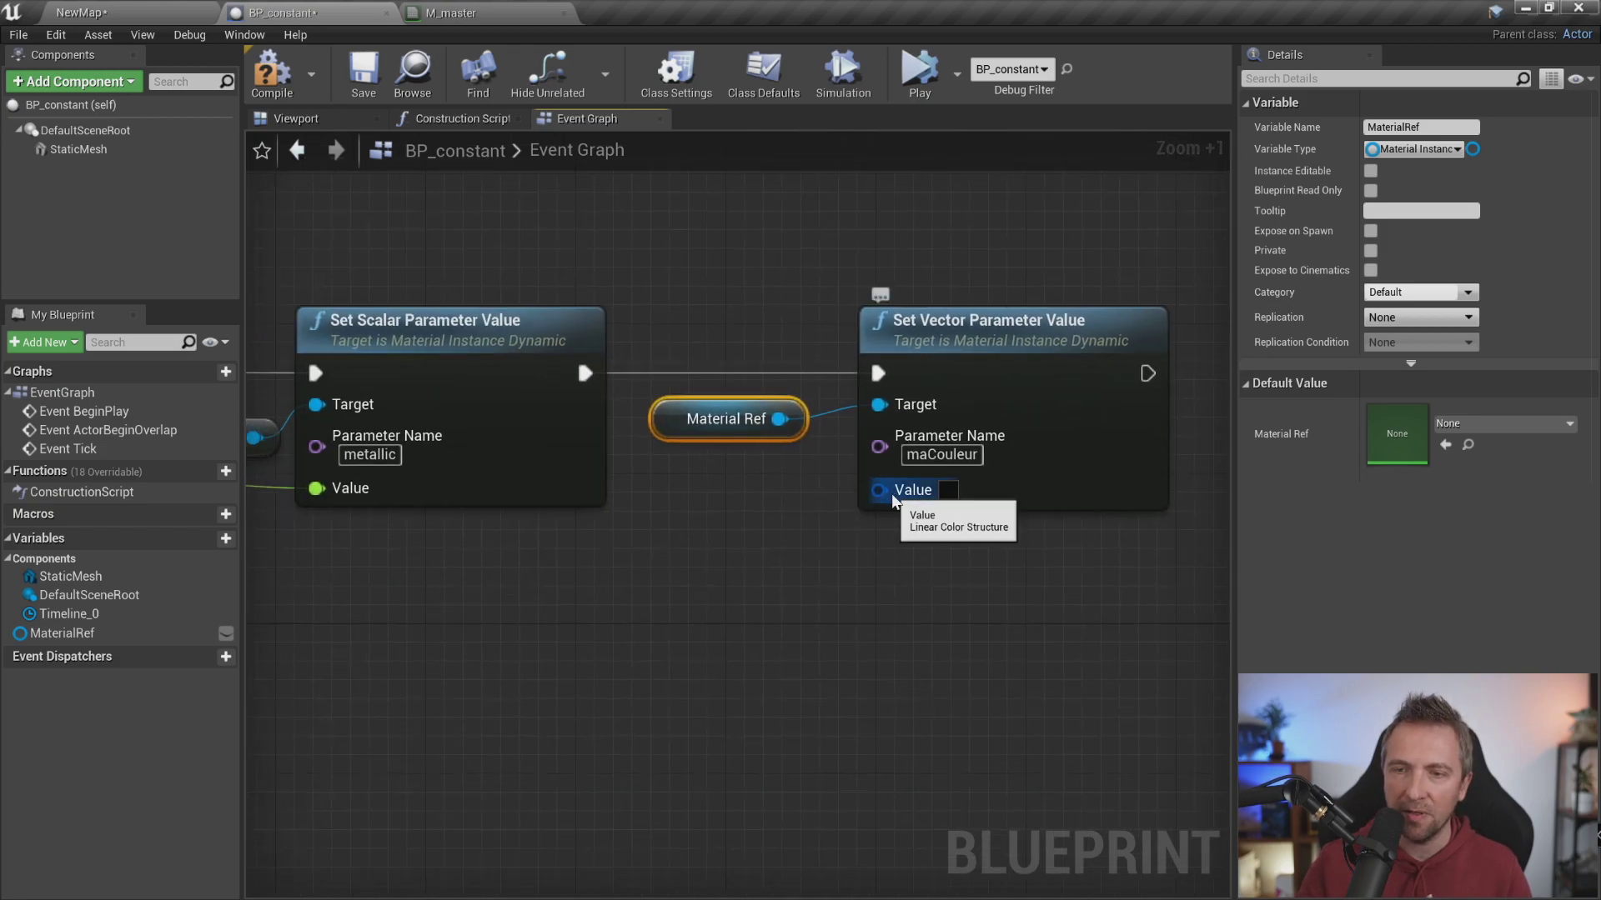
pyautogui.moveTo(822, 636); pyautogui.dragTo(964, 572, button='right')
pyautogui.scroll(-2, 965, 572)
pyautogui.moveTo(602, 603); pyautogui.dragTo(752, 579, button='right')
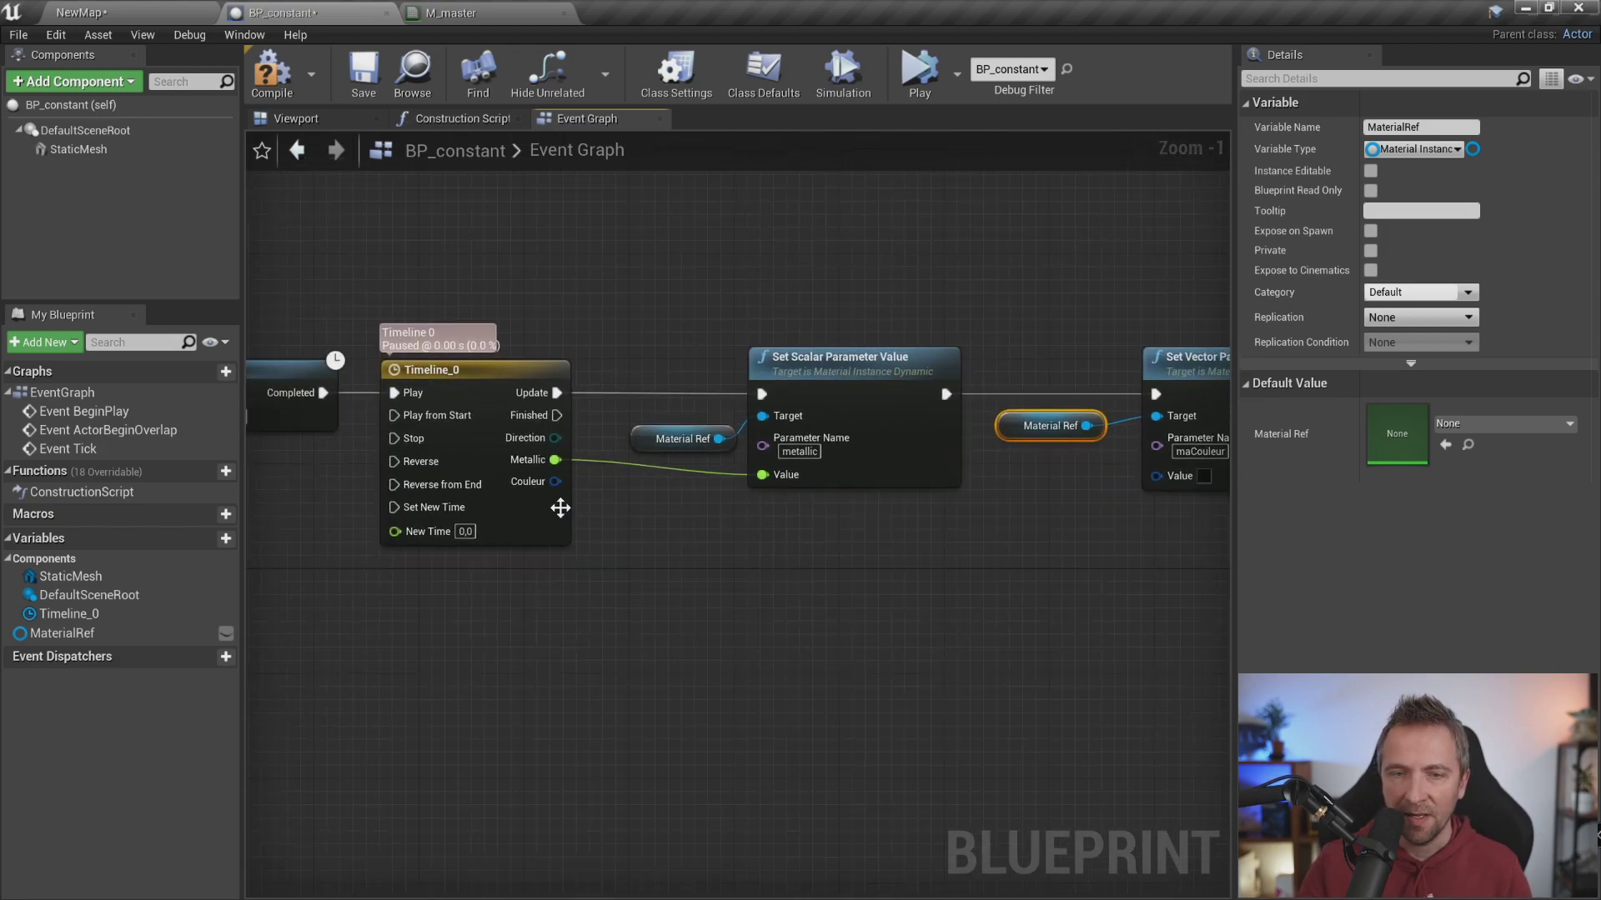
pyautogui.scroll(4, 485, 460)
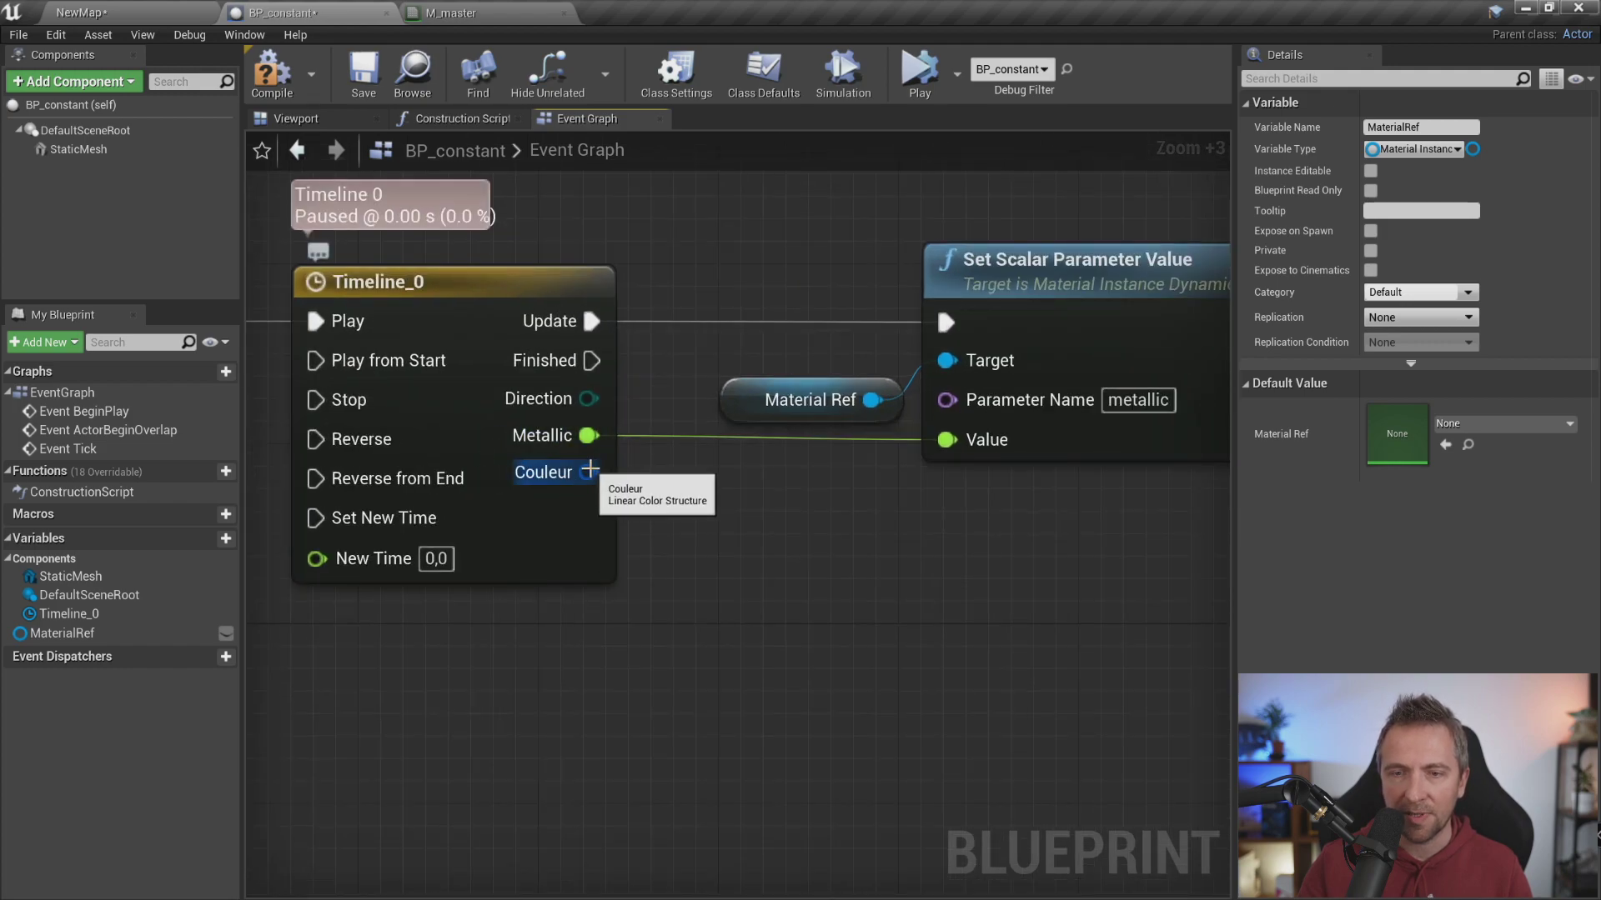
pyautogui.moveTo(588, 473)
pyautogui.mouseDown()
pyautogui.moveTo(1276, 584)
pyautogui.moveTo(1065, 462)
pyautogui.mouseUp()
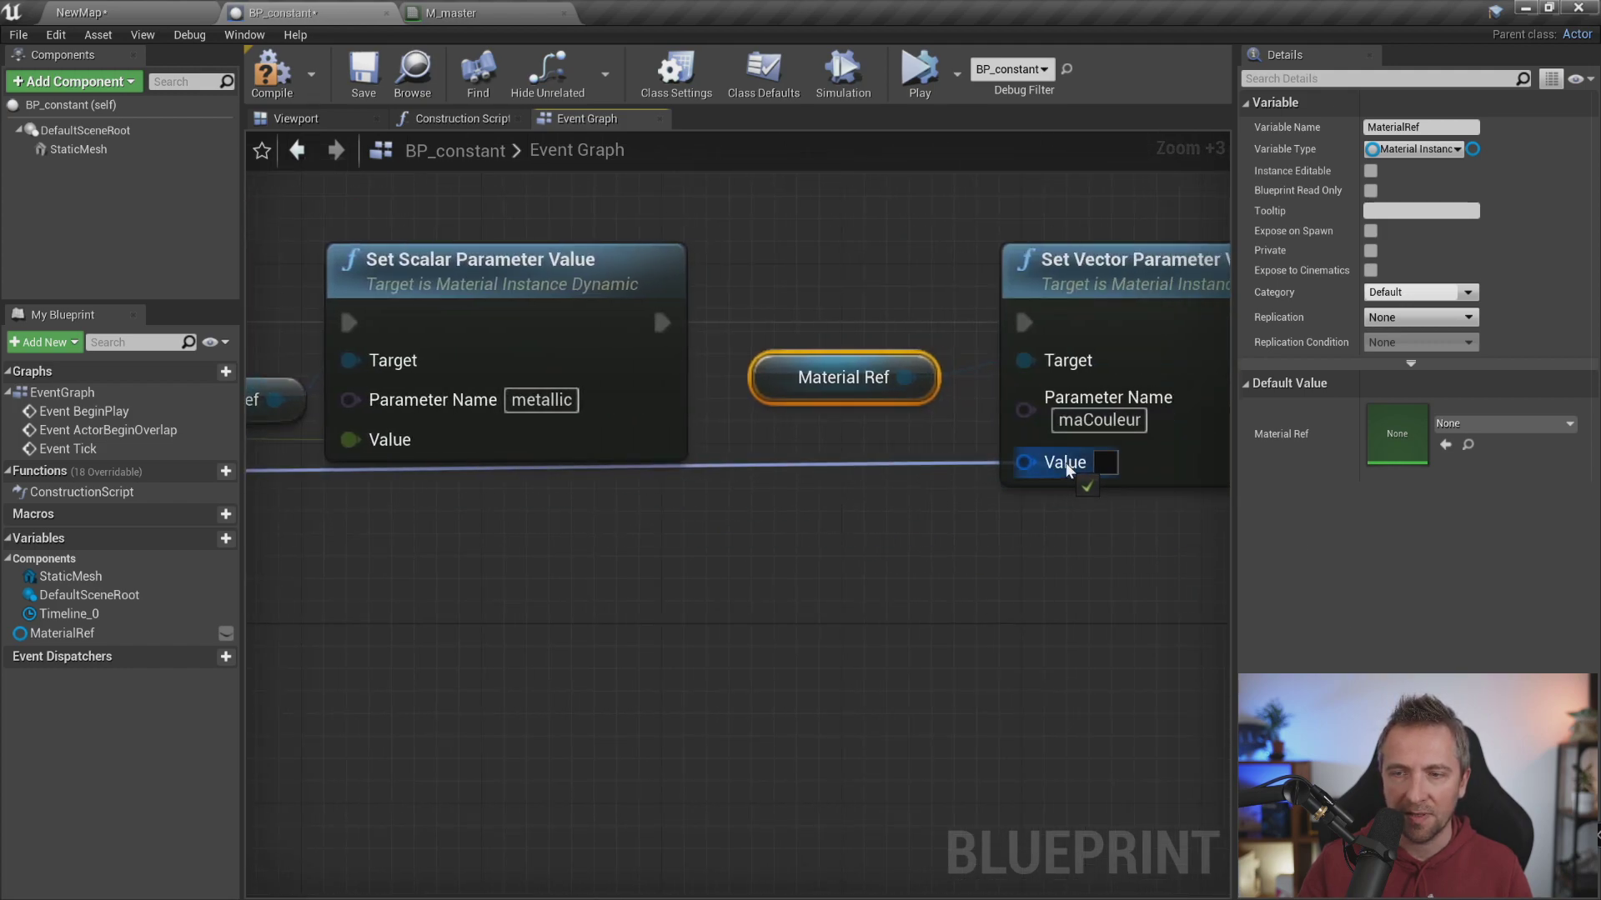
pyautogui.scroll(-4, 848, 568)
pyautogui.moveTo(695, 615); pyautogui.dragTo(896, 599, button='right')
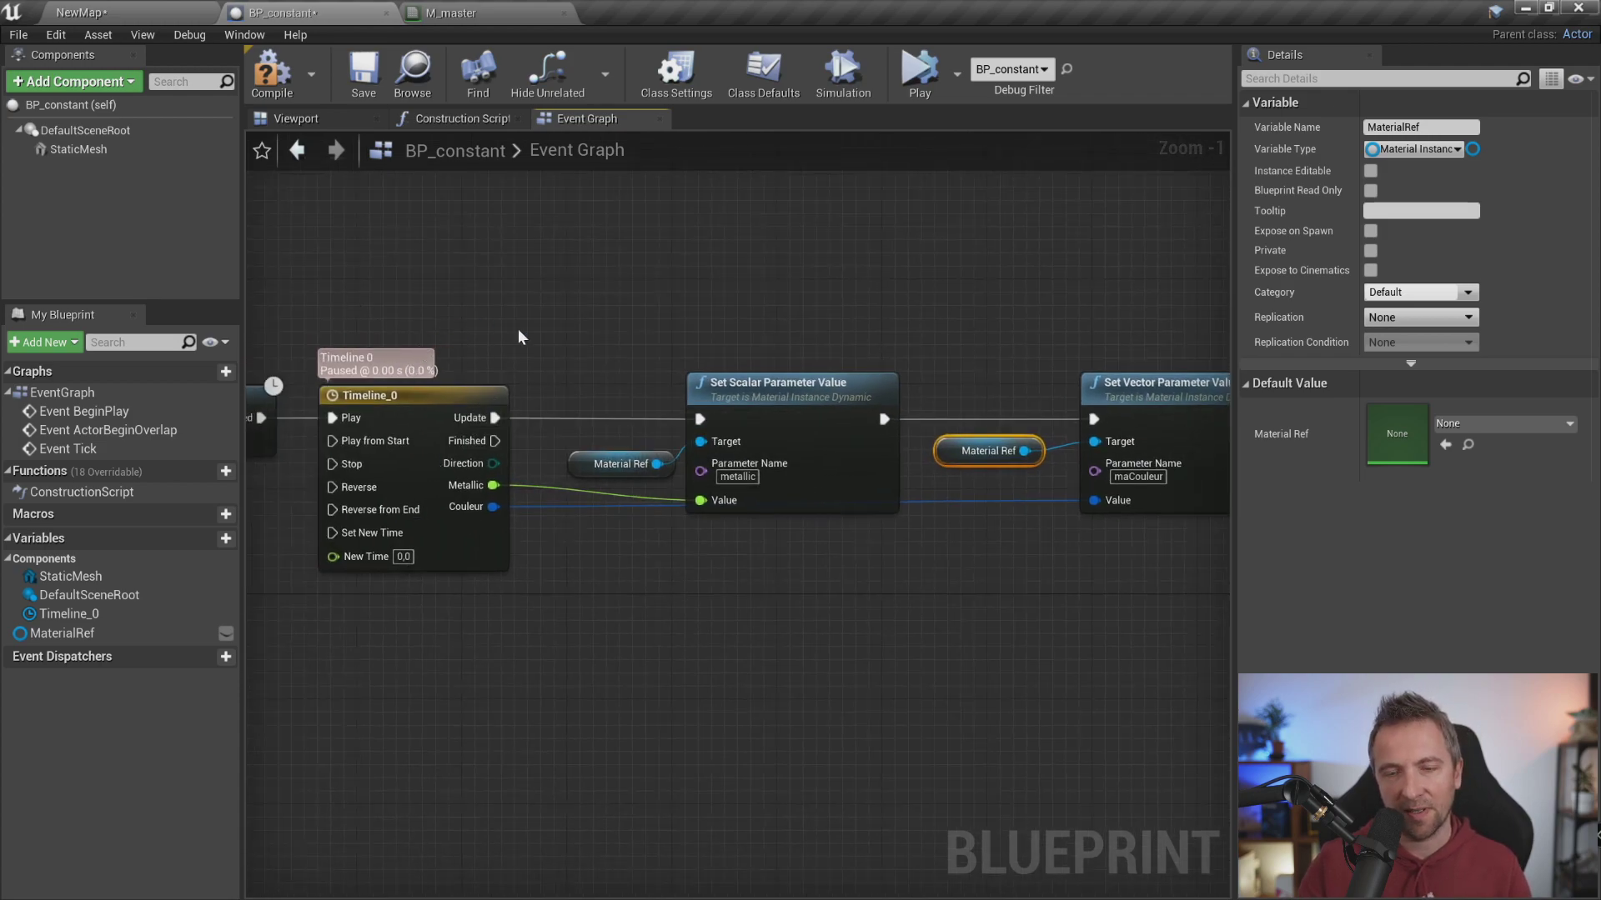
pyautogui.moveTo(518, 330); pyautogui.dragTo(496, 310, button='right')
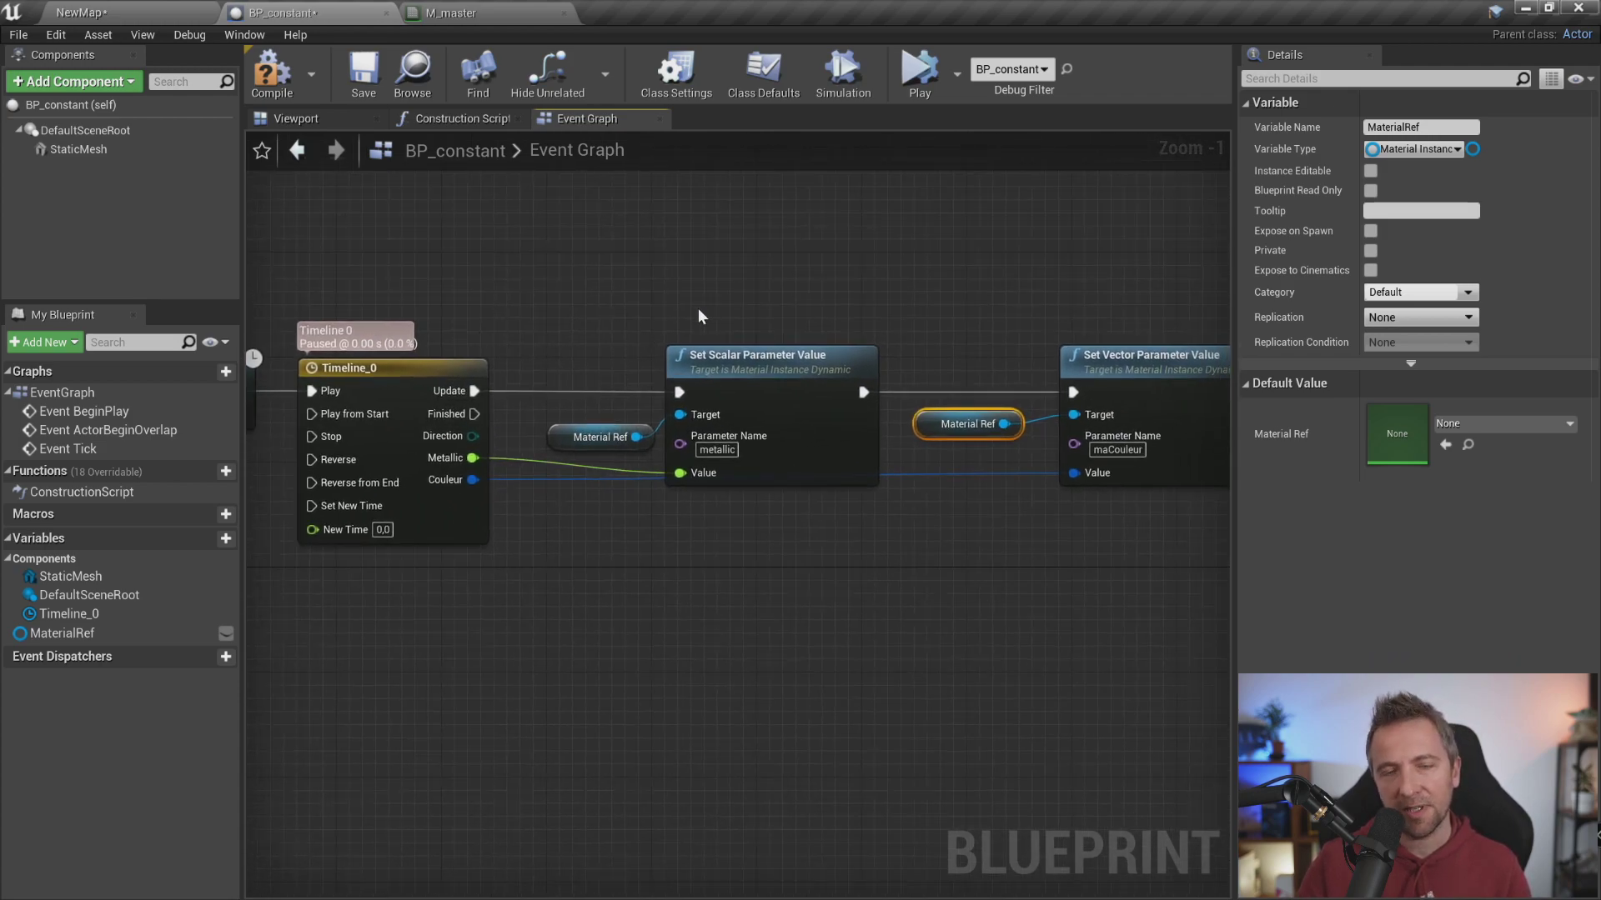
pyautogui.moveTo(699, 316); pyautogui.dragTo(619, 295, button='right')
# Review Timeline_0's curves, compile BP_constant, and switch back to the NewMap level
pyautogui.doubleClick(379, 350)
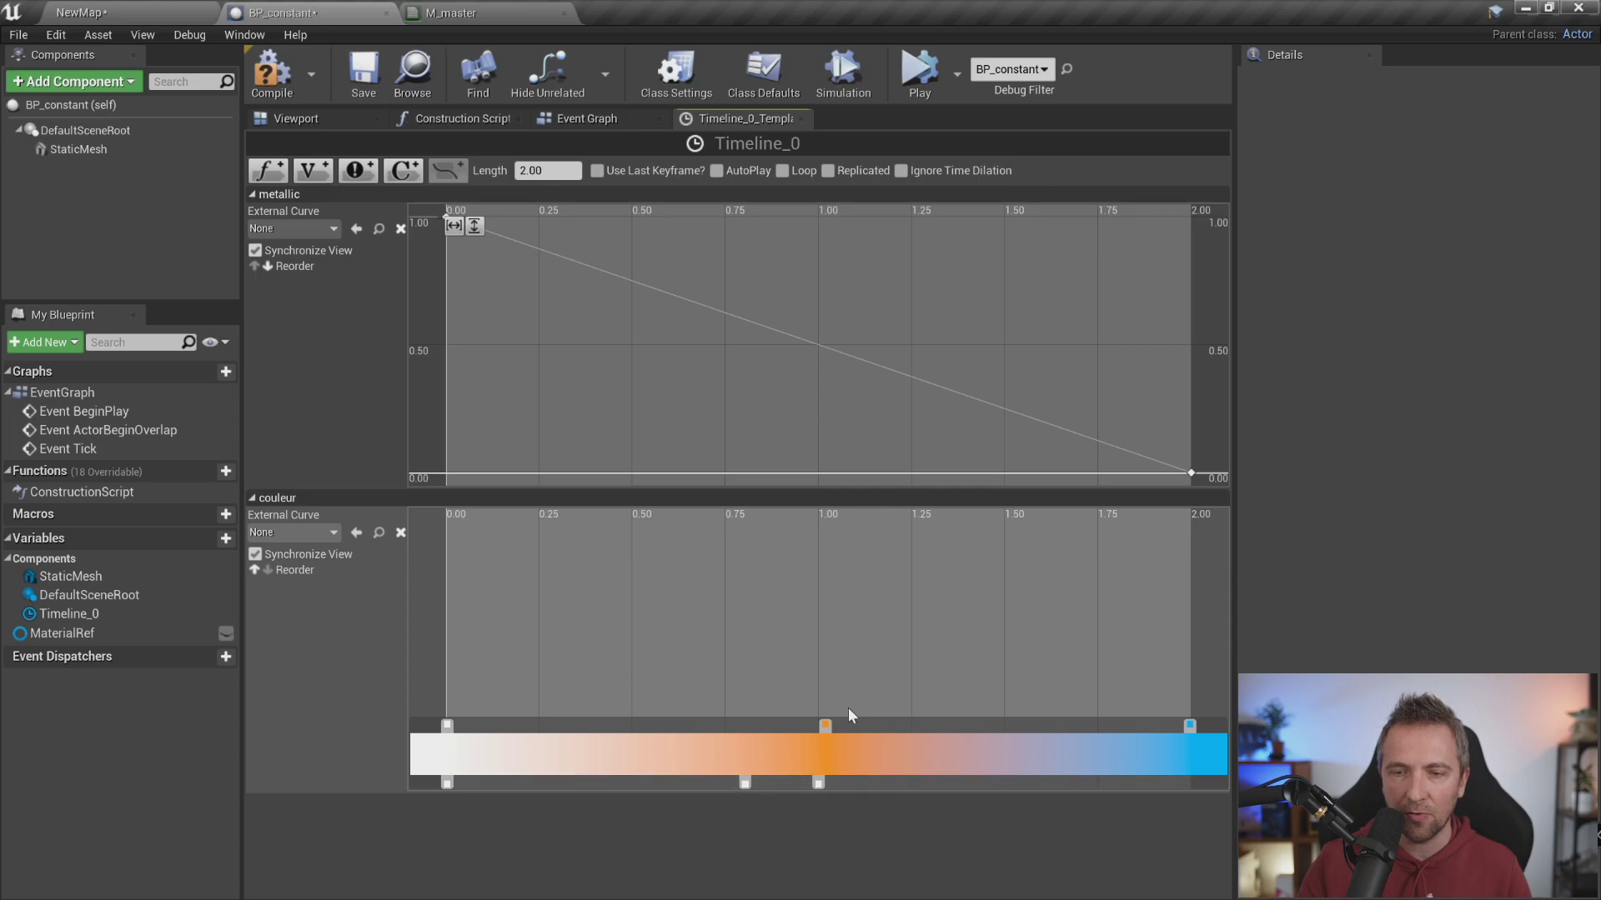
pyautogui.click(614, 122)
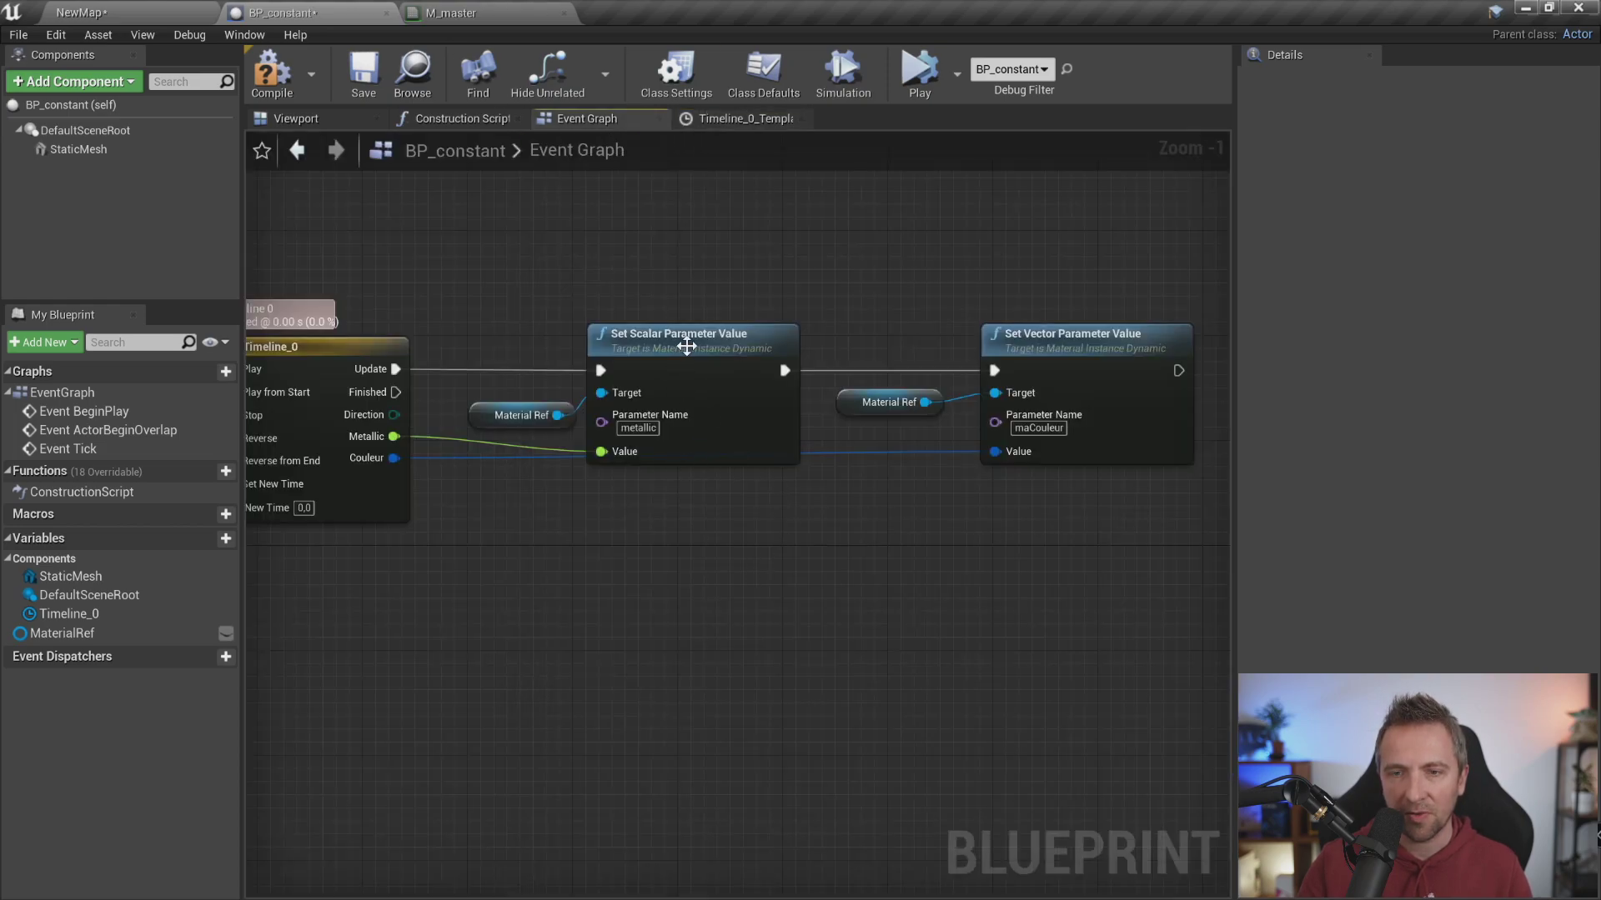
pyautogui.moveTo(502, 259); pyautogui.dragTo(678, 498)
pyautogui.scroll(4, 678, 498)
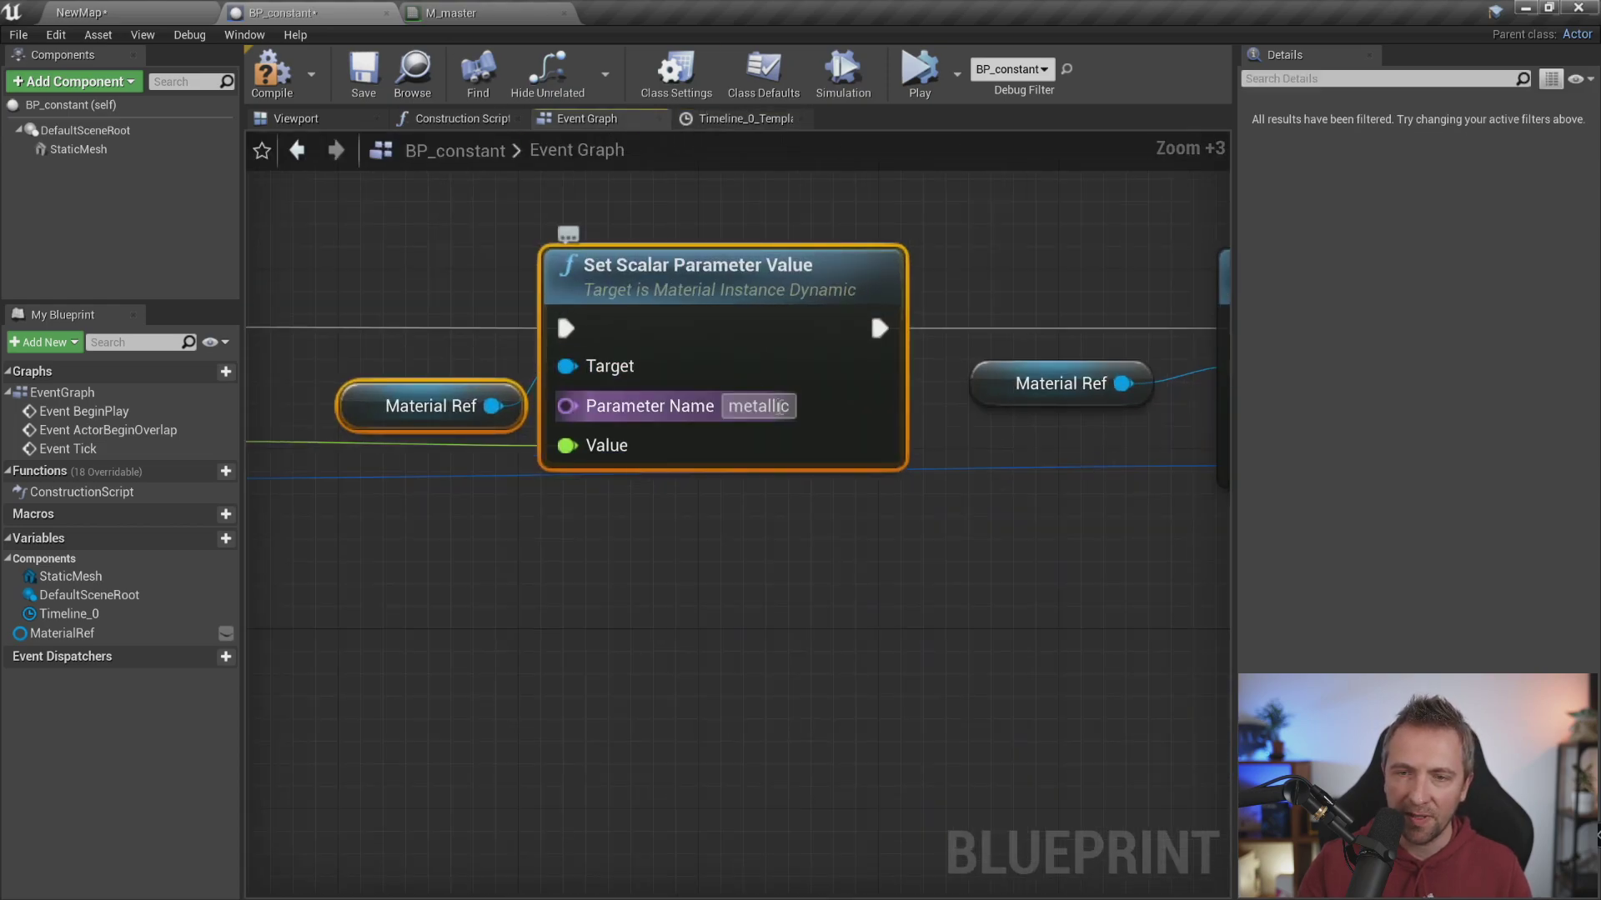
pyautogui.moveTo(946, 501); pyautogui.dragTo(939, 504, button='right')
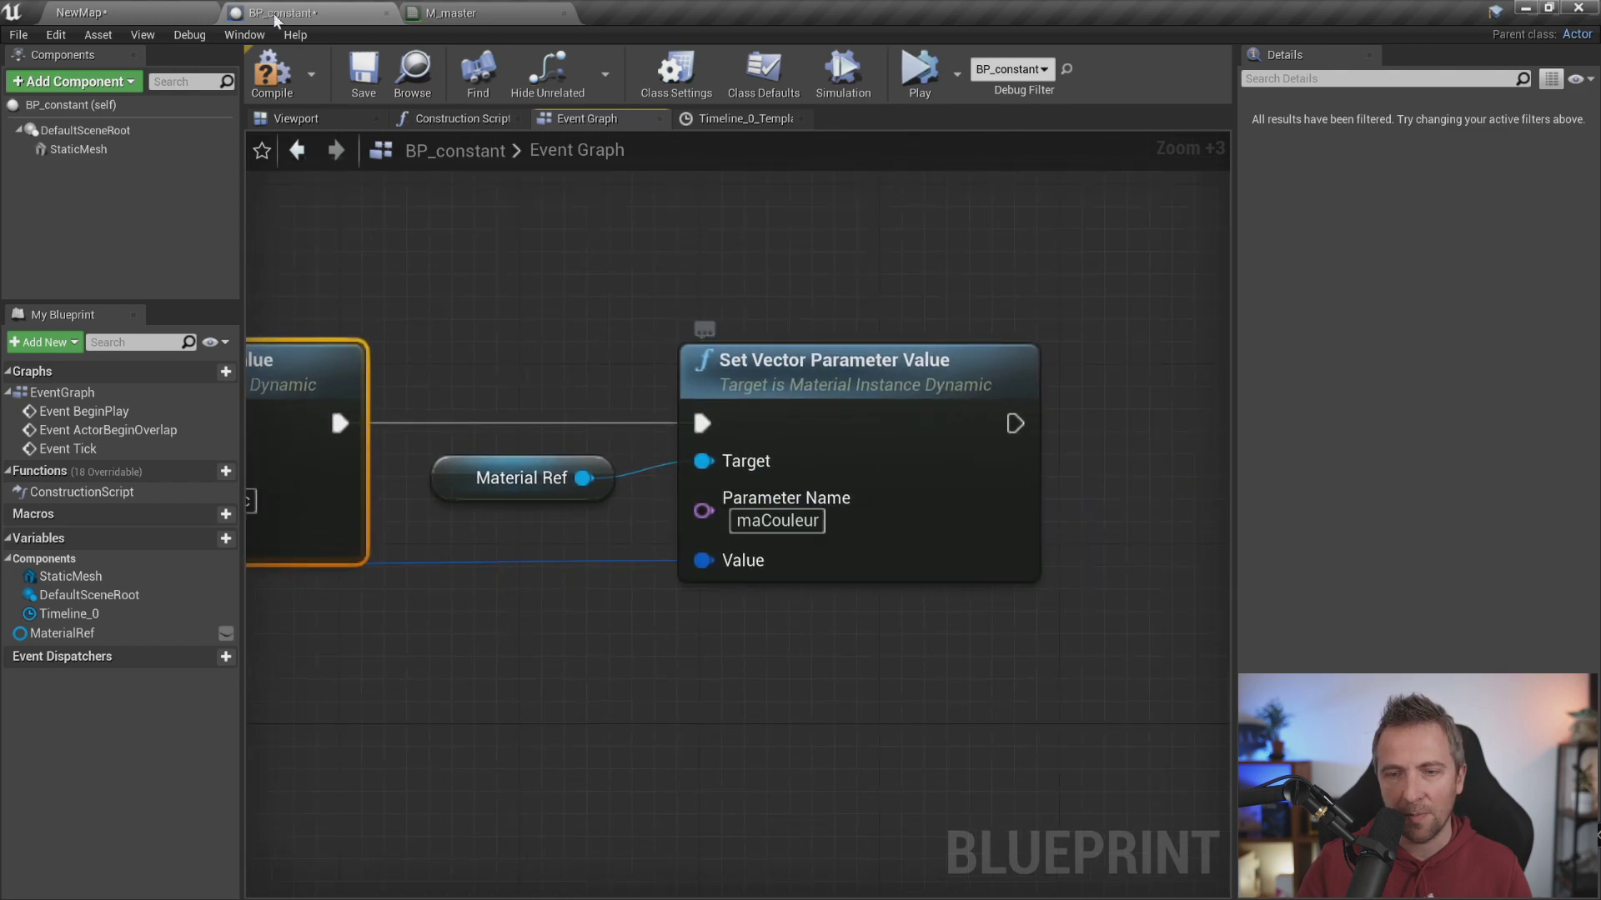
pyautogui.click(272, 73)
pyautogui.click(127, 8)
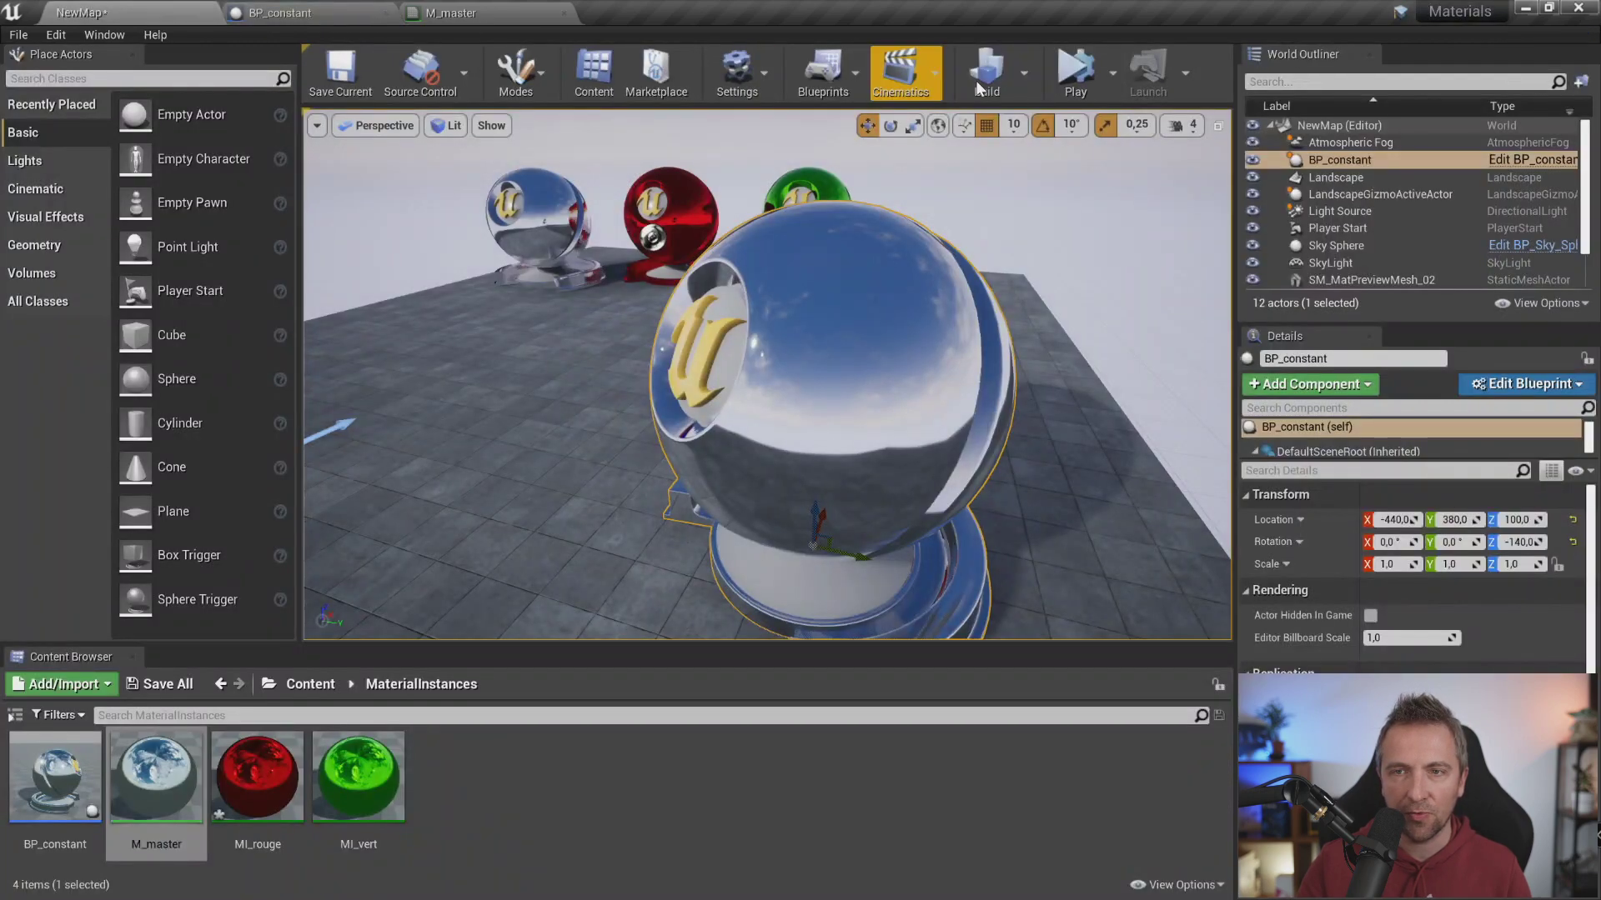
# Play-test NewMap, moving in with W and out with S to see the blue sphere, then reopen BP_constant
pyautogui.click(1075, 69)
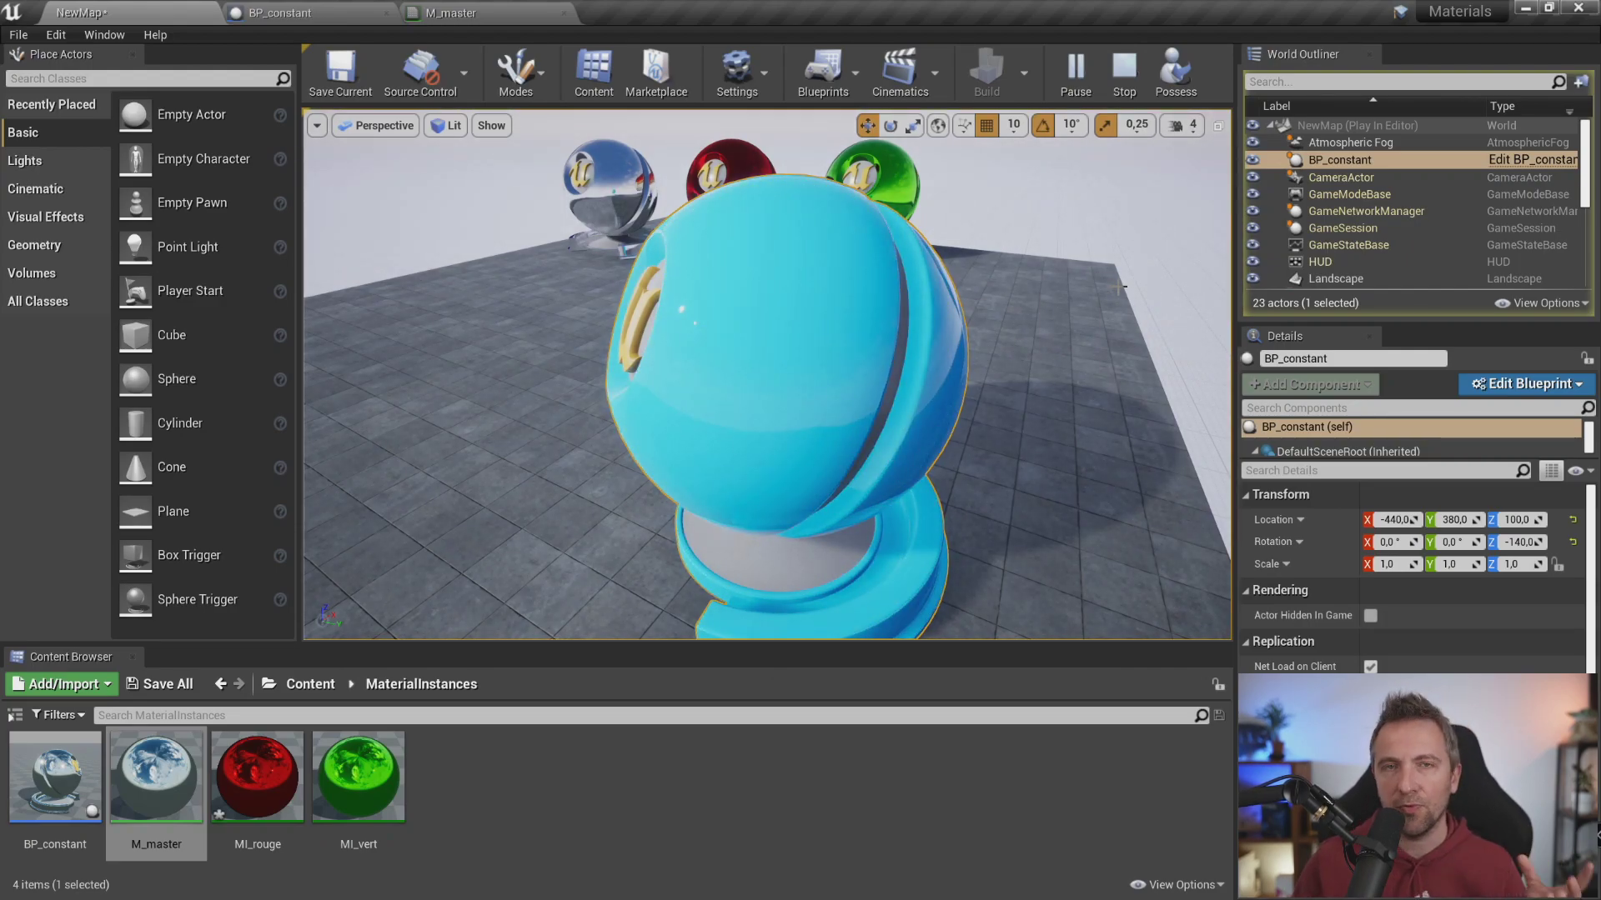
pyautogui.click(1104, 258)
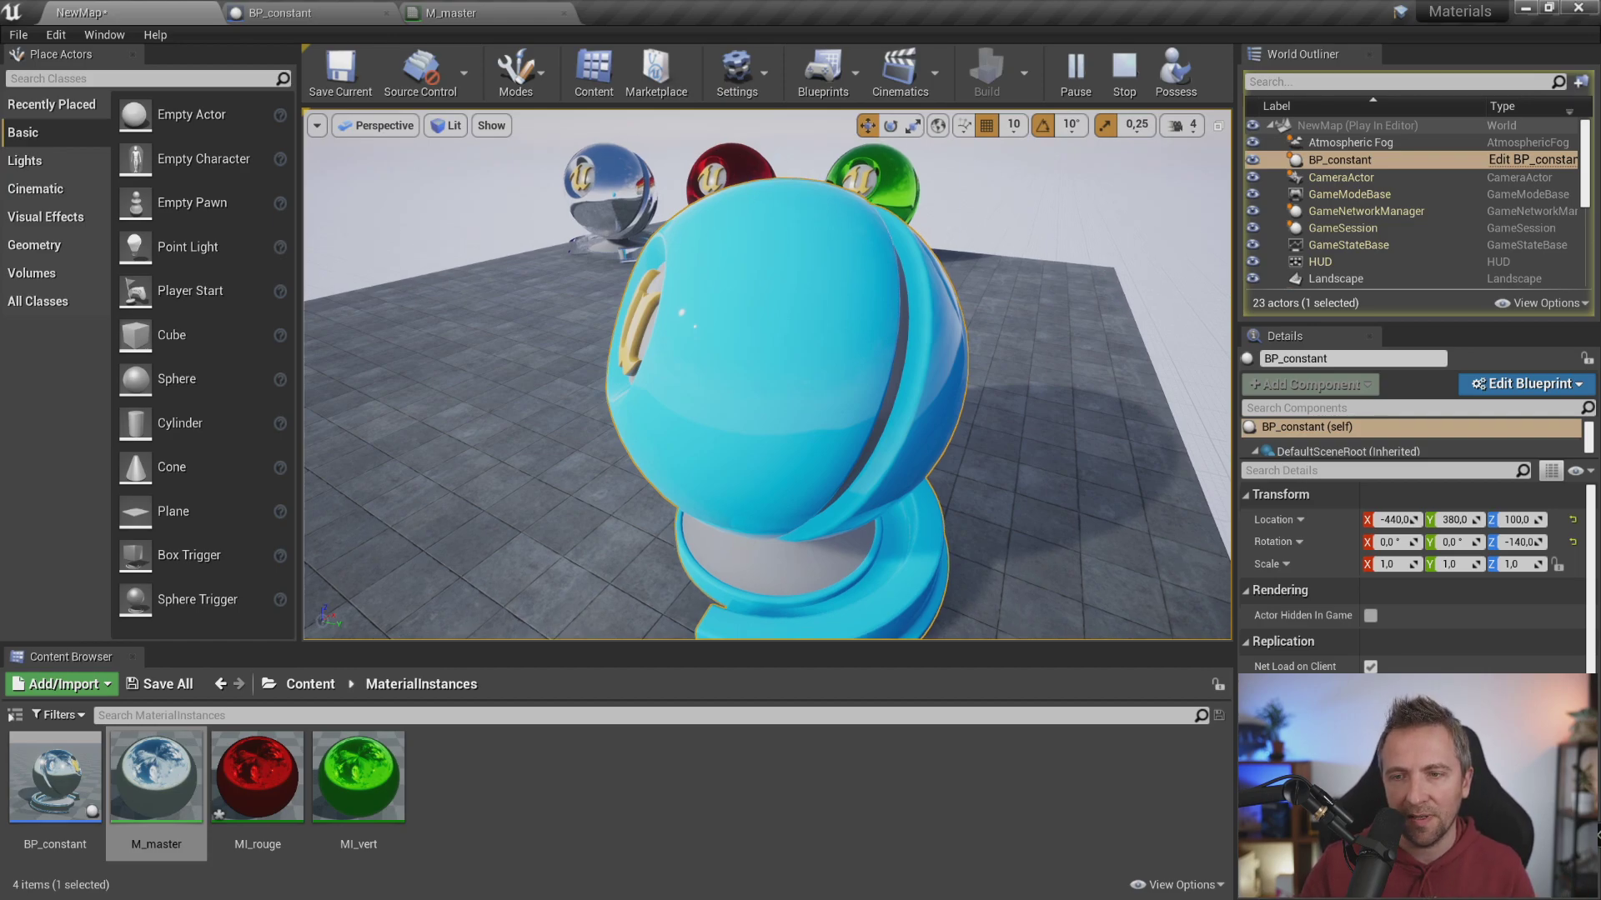
pyautogui.press('w')
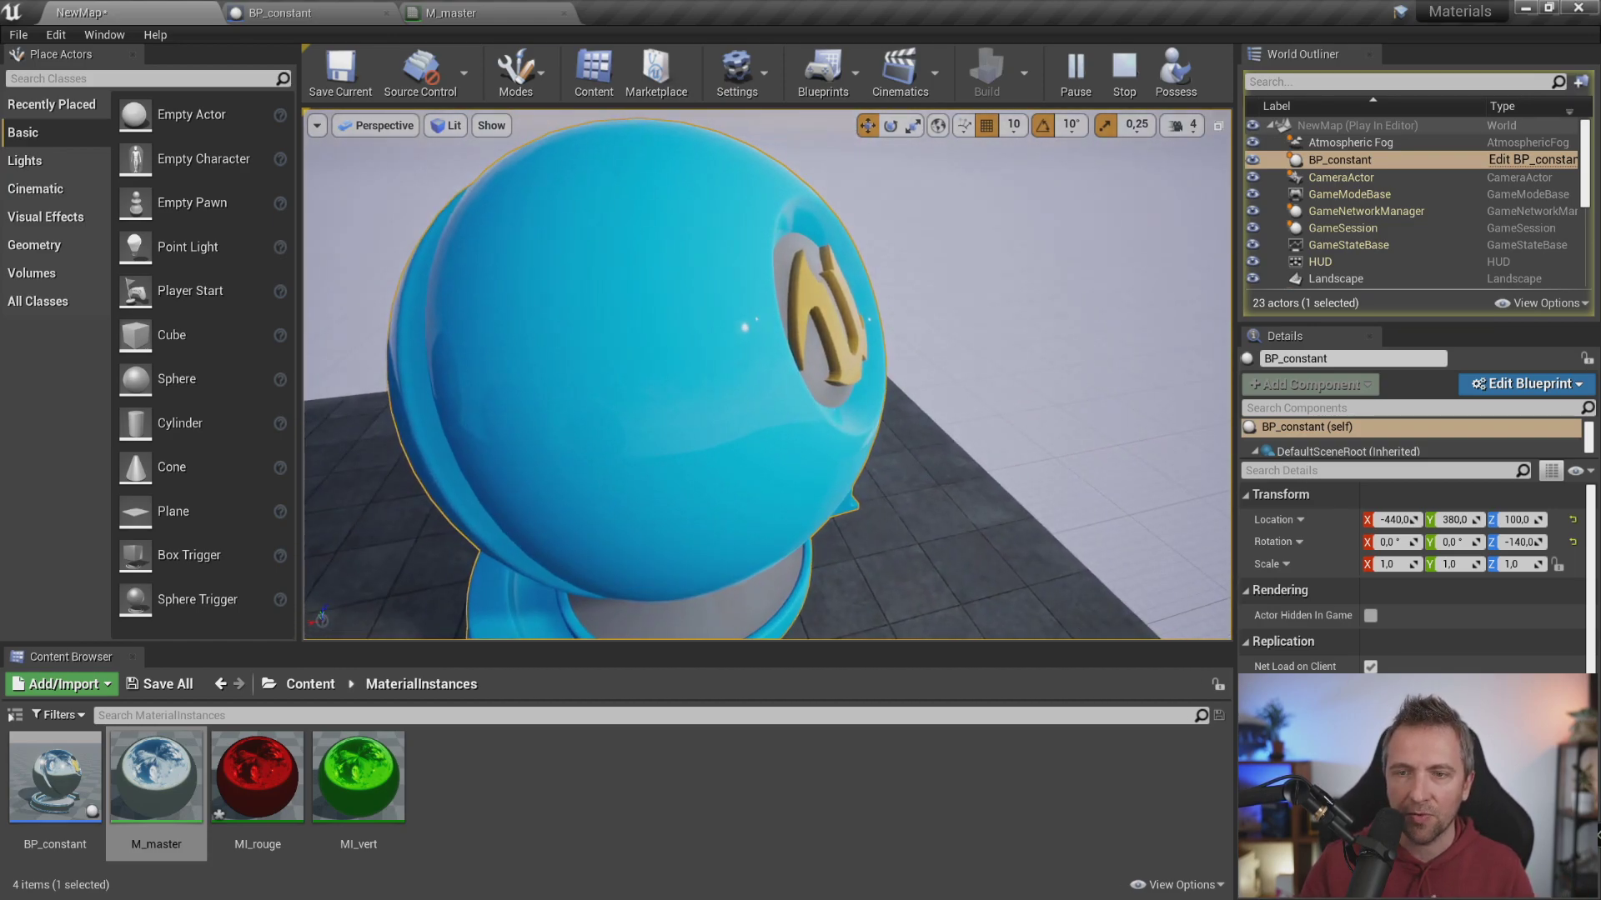
pyautogui.press('s')
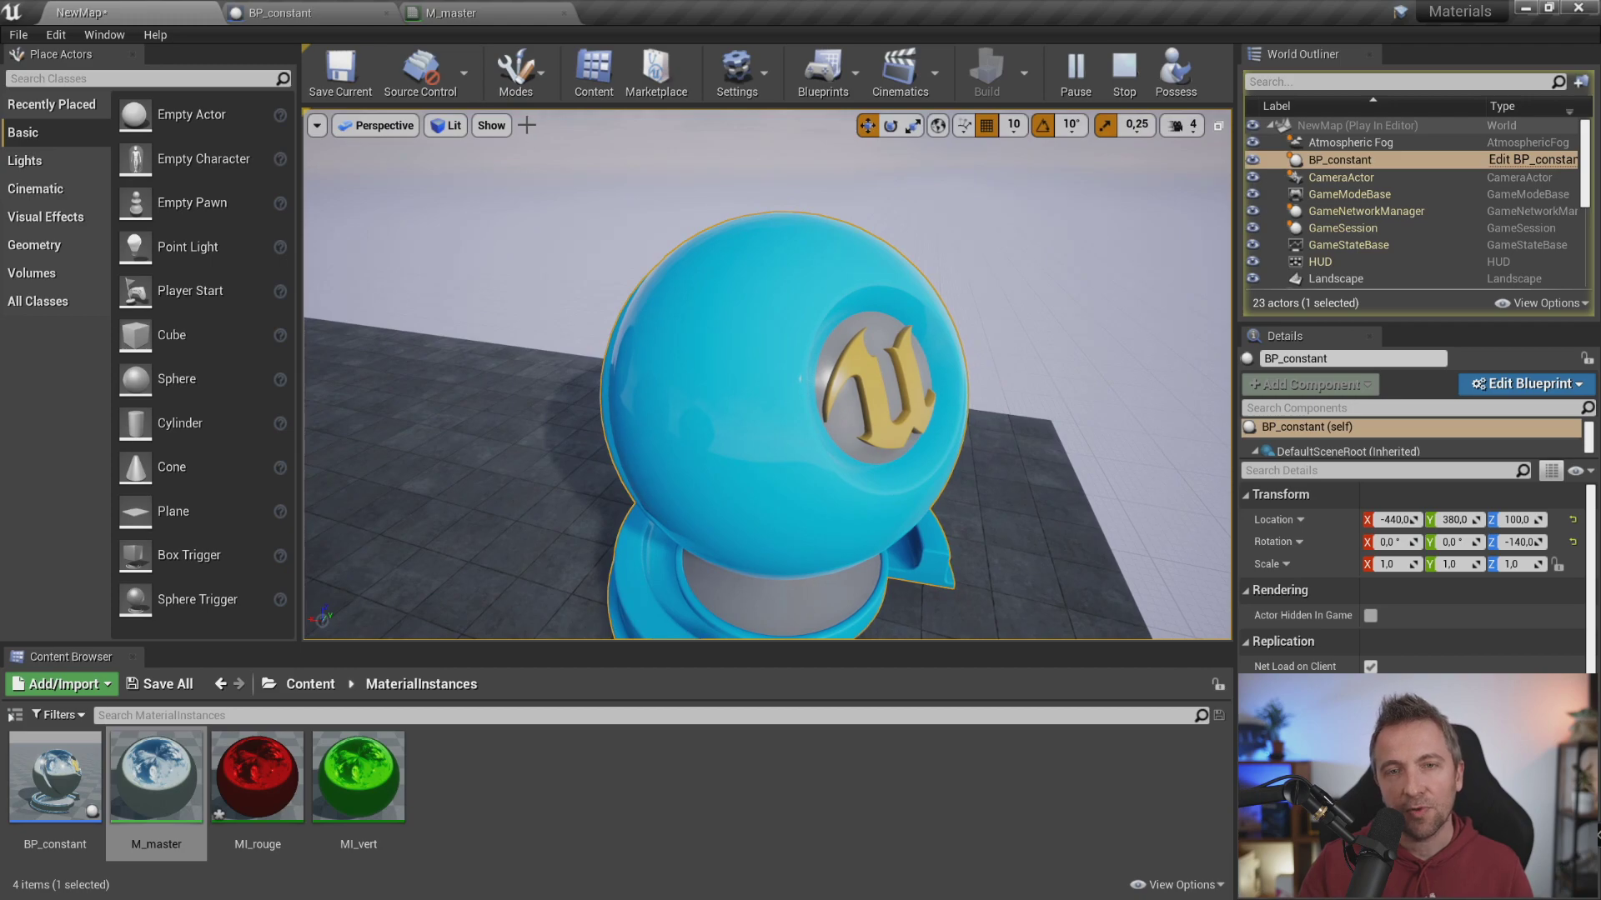
pyautogui.click(322, 9)
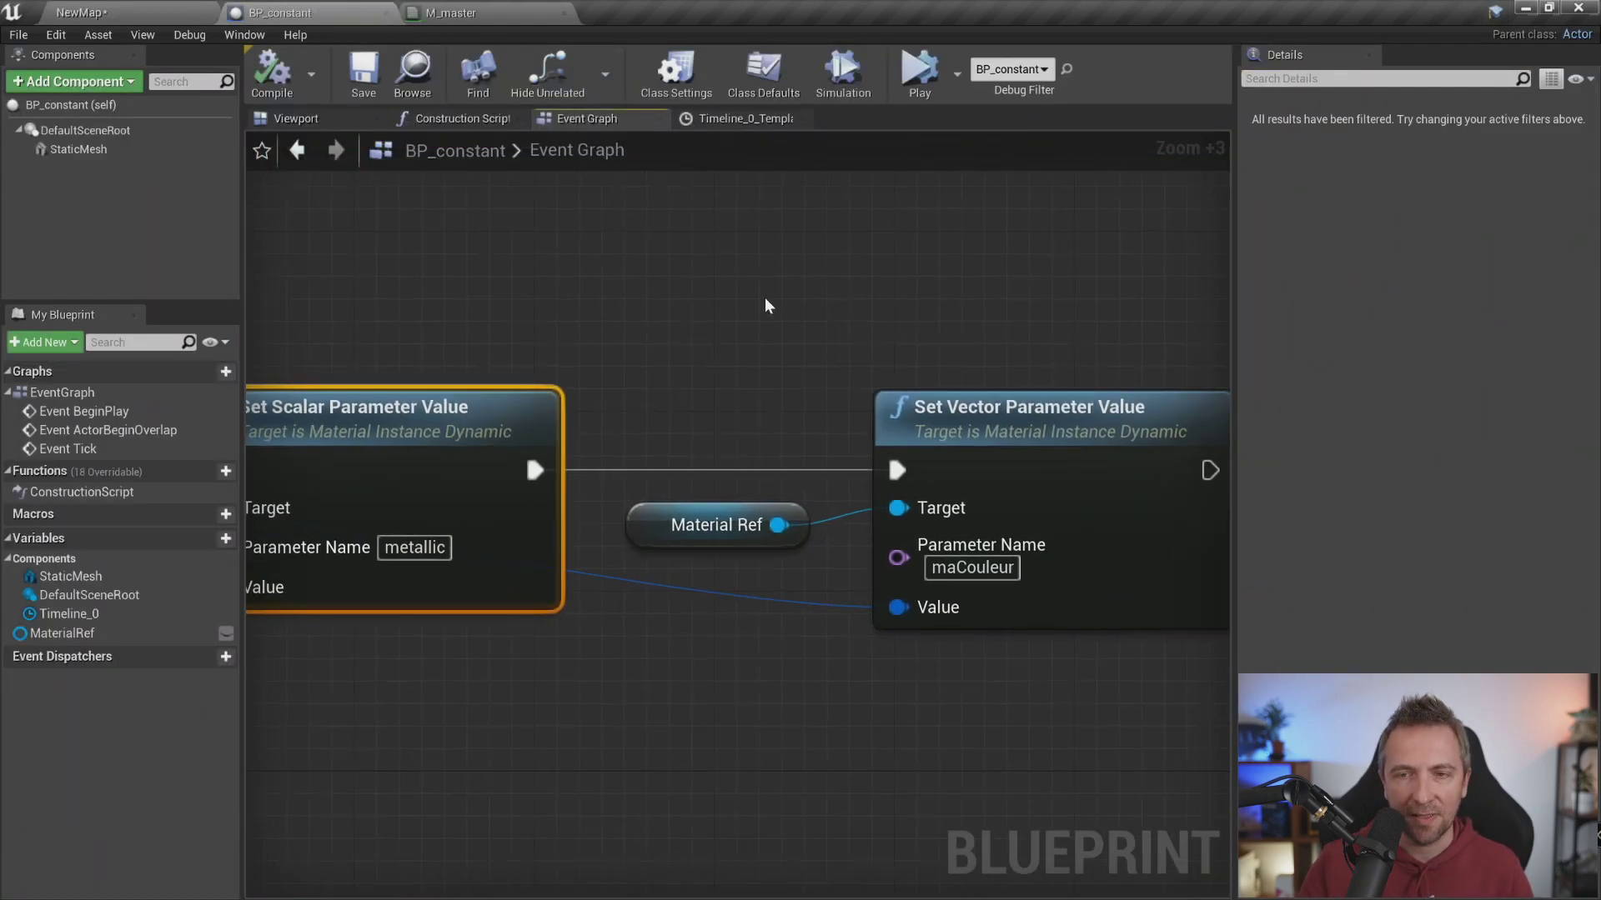
pyautogui.moveTo(722, 313); pyautogui.dragTo(842, 338, button='right')
pyautogui.moveTo(628, 286); pyautogui.dragTo(759, 324, button='right')
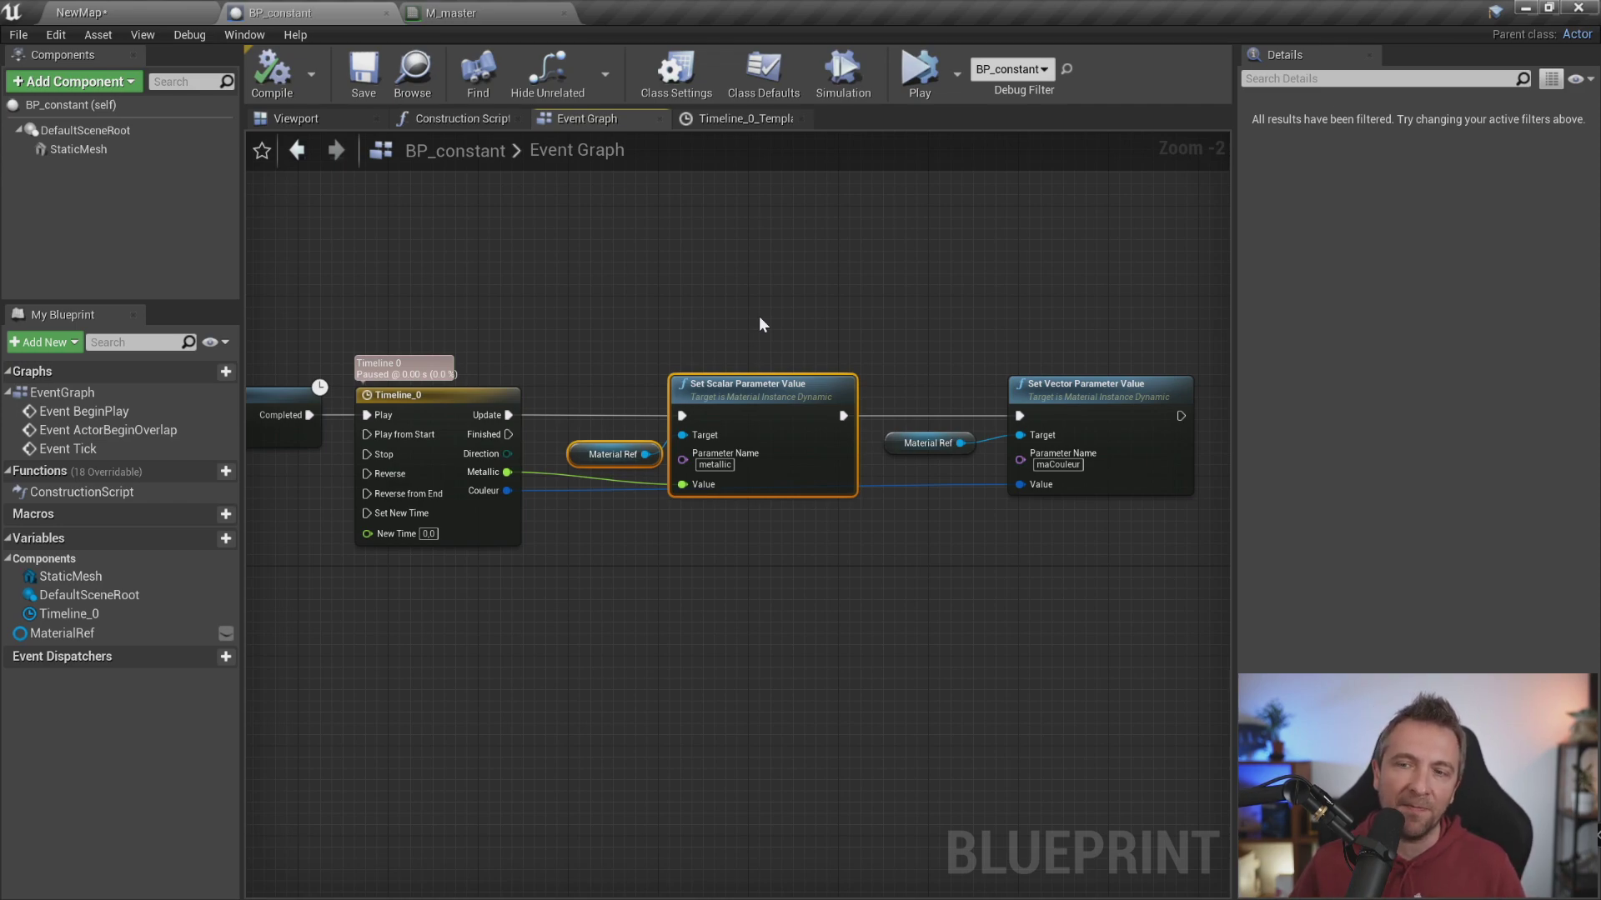
pyautogui.moveTo(767, 345); pyautogui.dragTo(797, 347, button='right')
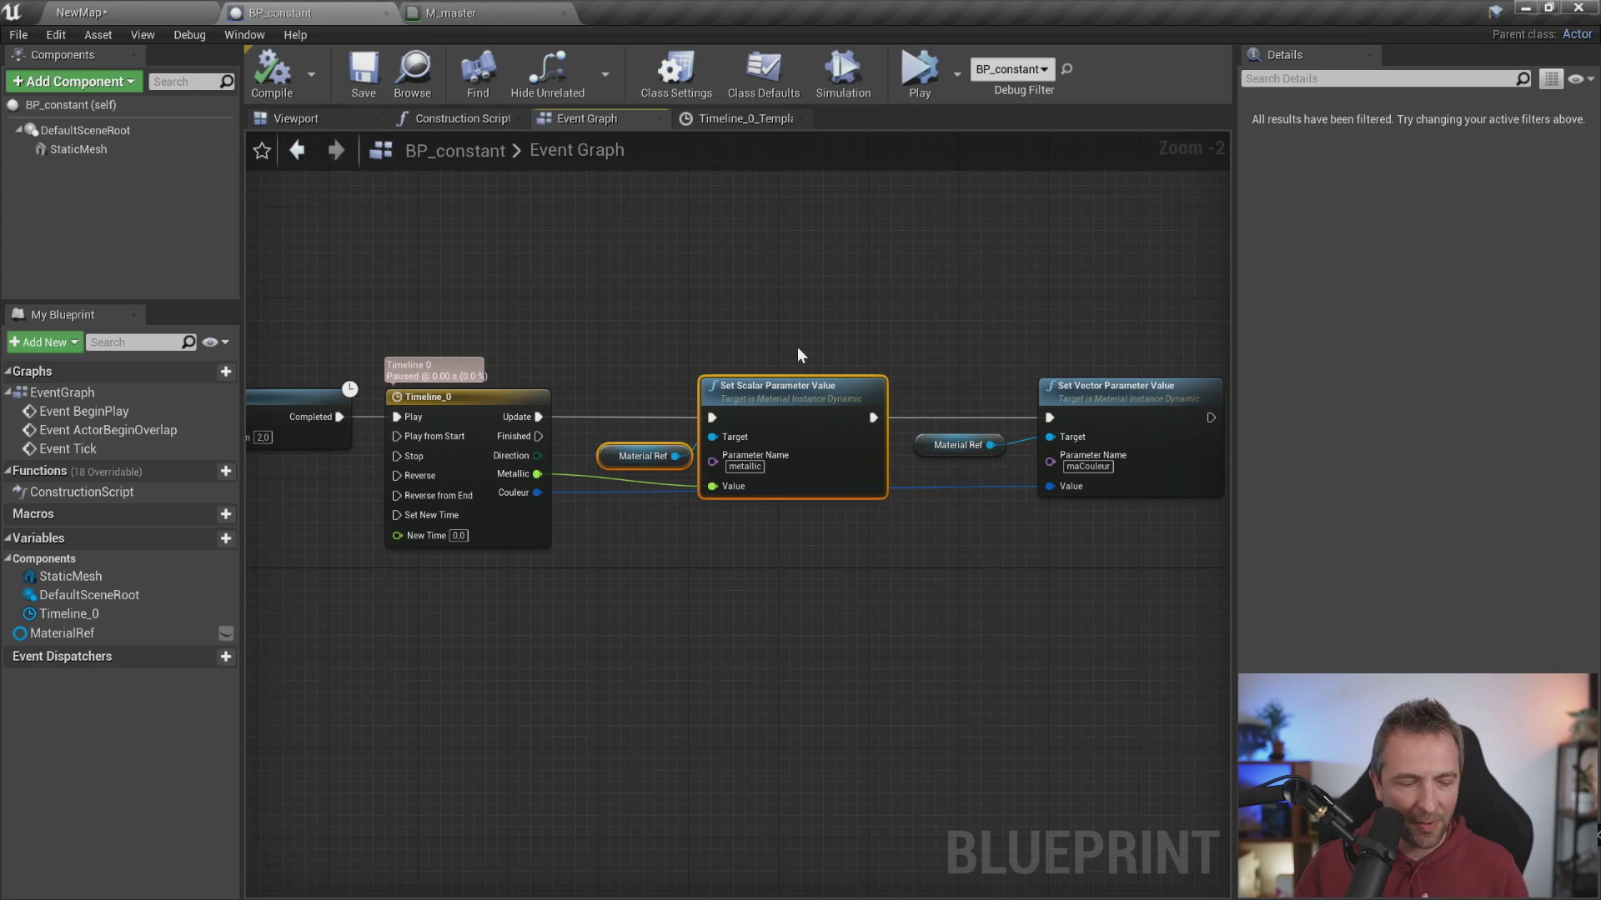